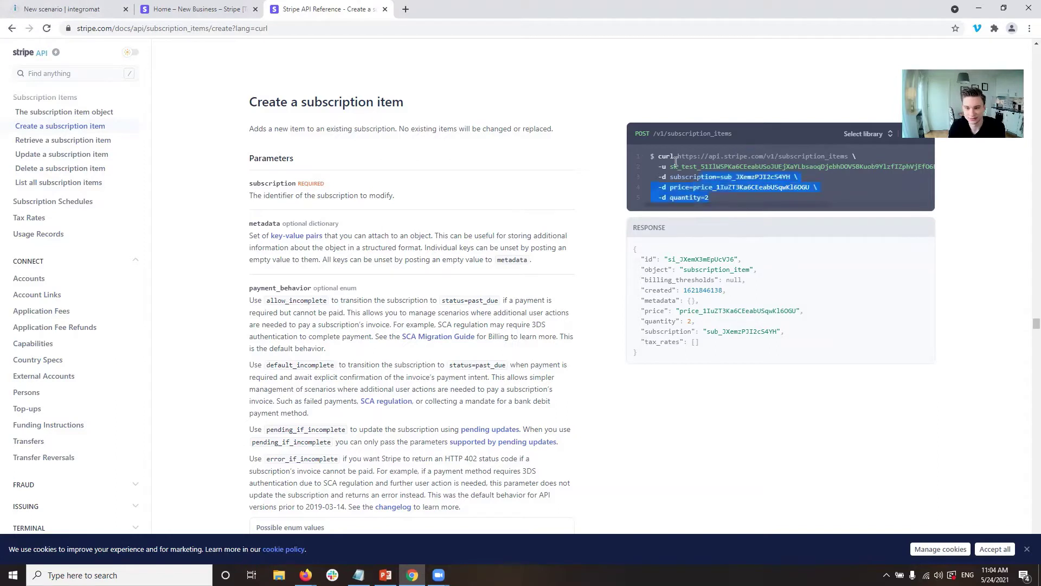
# Step: Switch to the new Integromat scenario, browse the Stripe modules and add Make an API Call
pyautogui.click(546, 207)
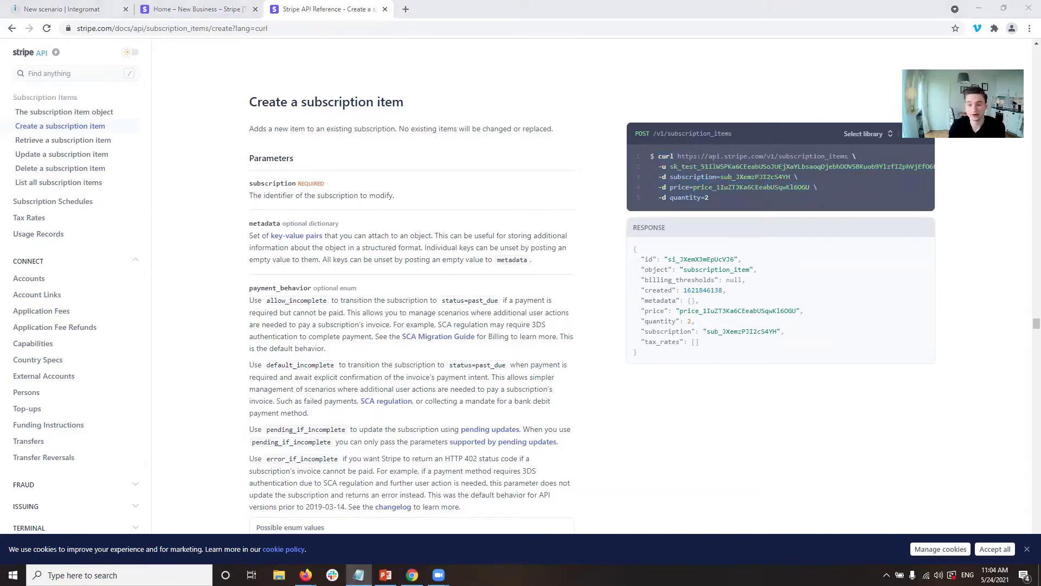
pyautogui.click(62, 8)
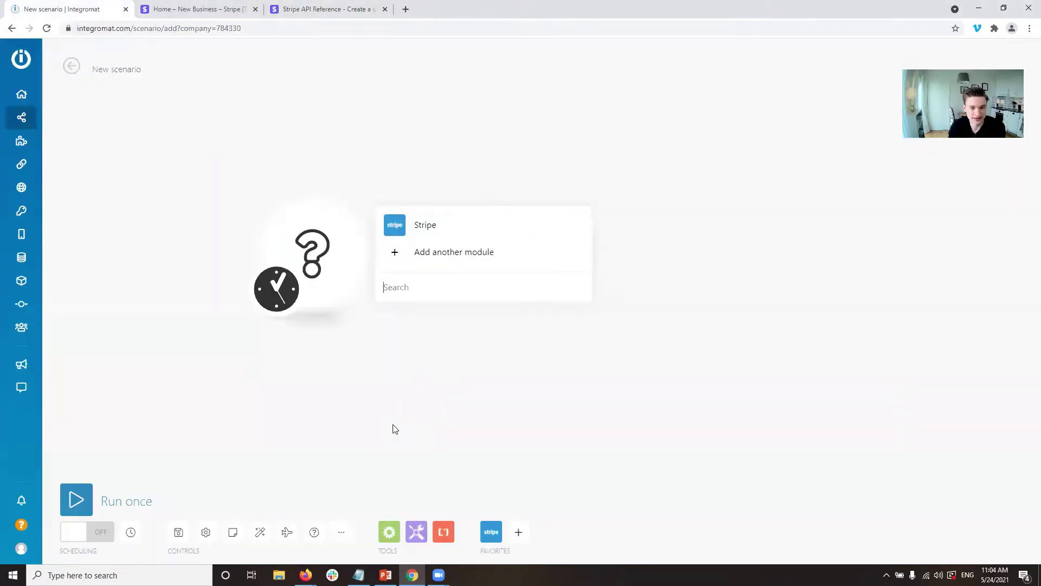
pyautogui.click(441, 223)
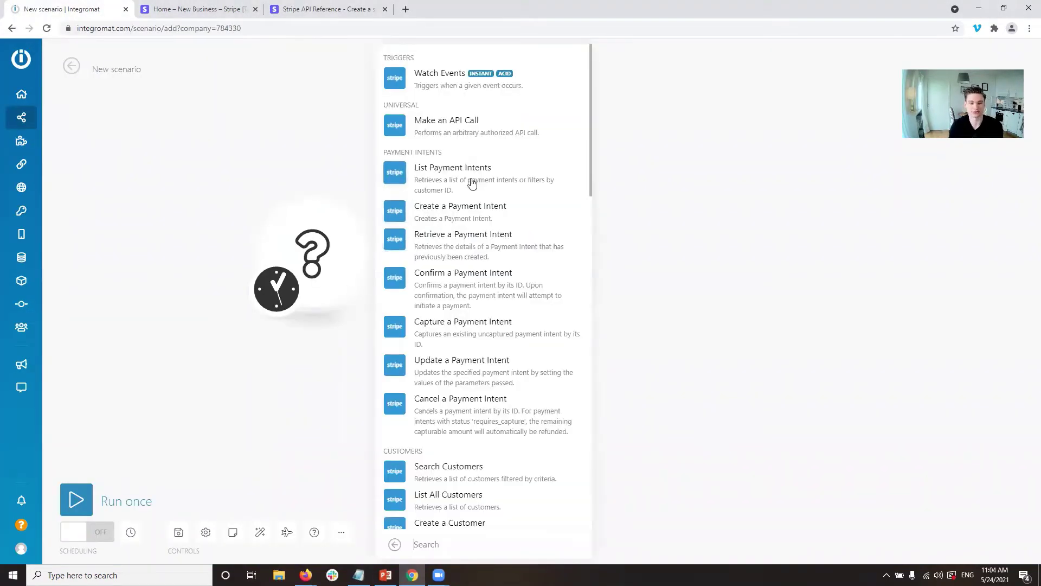
pyautogui.scroll(-1, 474, 196)
pyautogui.scroll(-20, 477, 201)
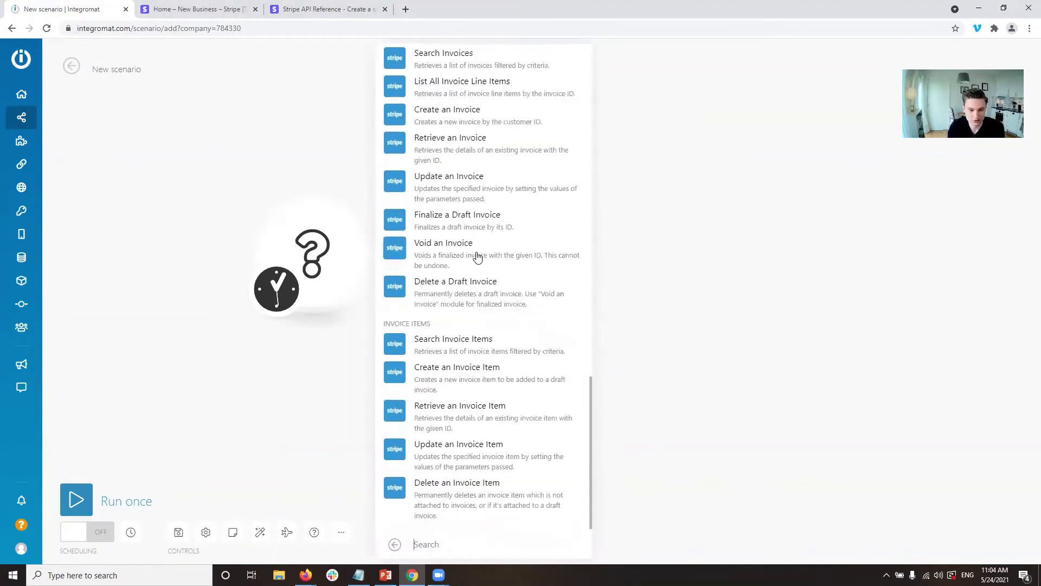
pyautogui.scroll(20, 484, 292)
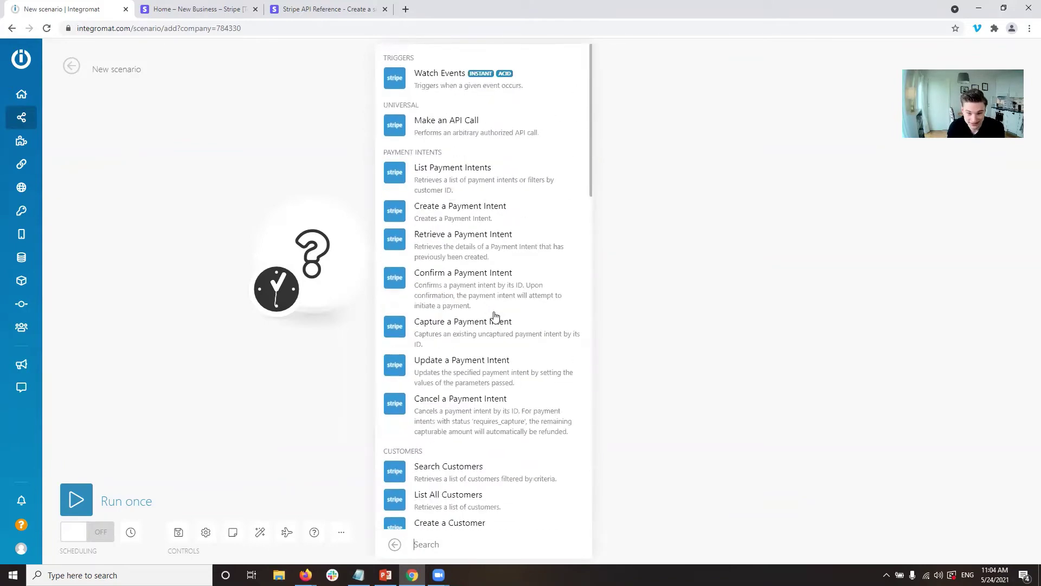
pyautogui.scroll(-7, 504, 324)
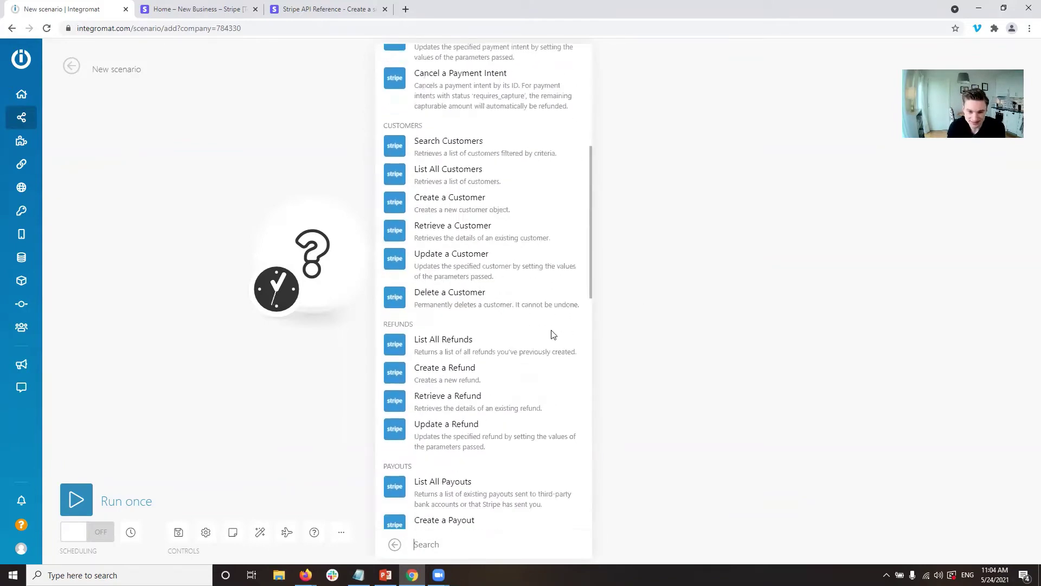
pyautogui.scroll(-10, 522, 339)
pyautogui.scroll(15, 528, 365)
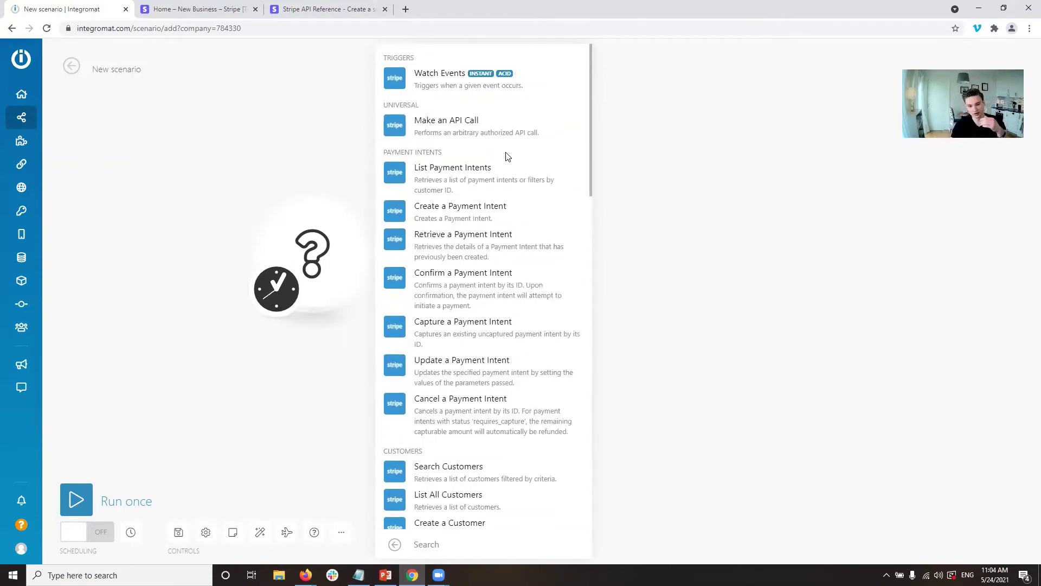
pyautogui.scroll(-10, 505, 179)
pyautogui.scroll(-2, 522, 176)
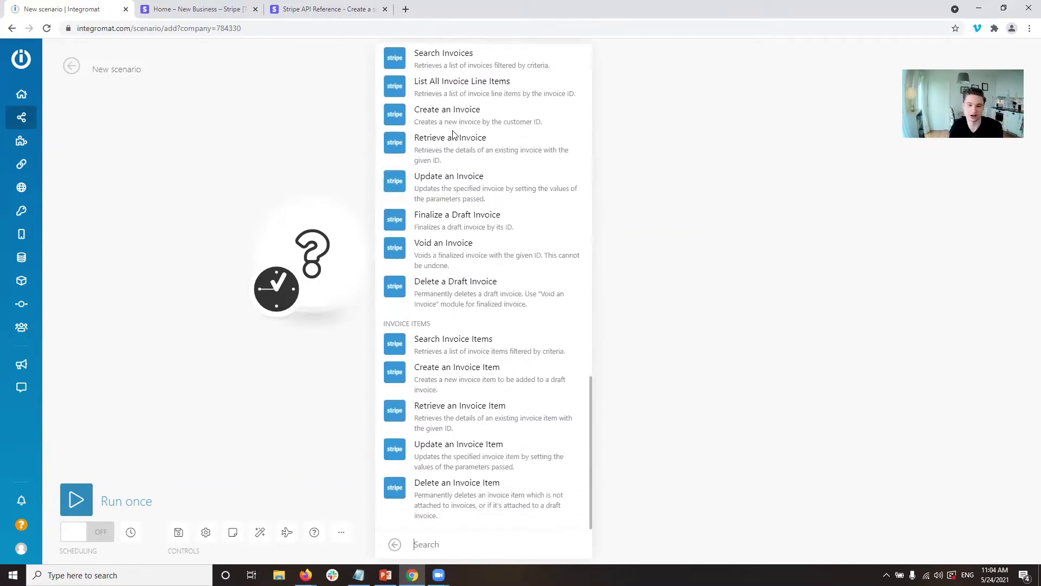
pyautogui.scroll(12, 514, 199)
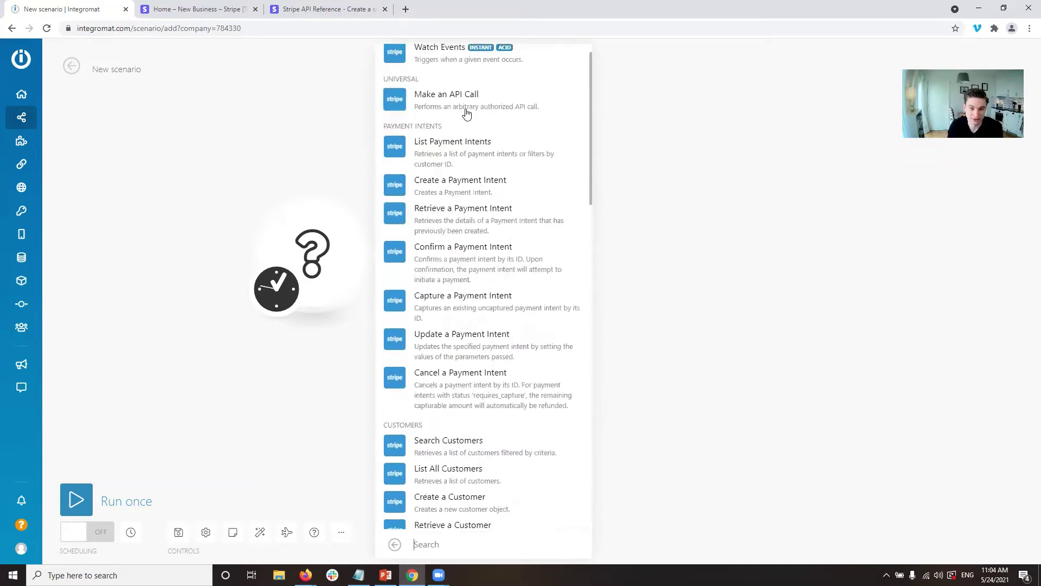
pyautogui.scroll(1, 494, 157)
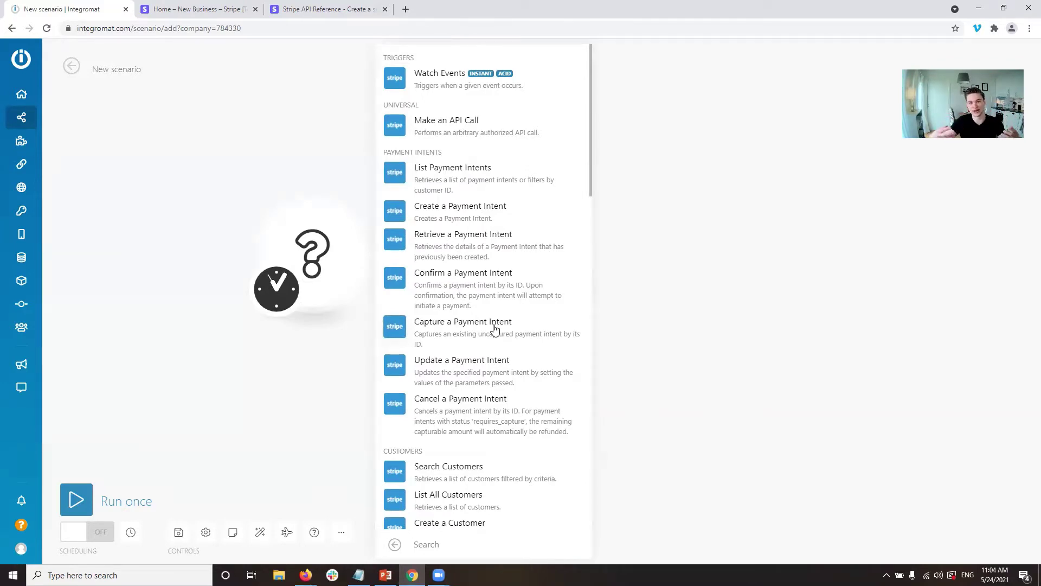
pyautogui.click(483, 122)
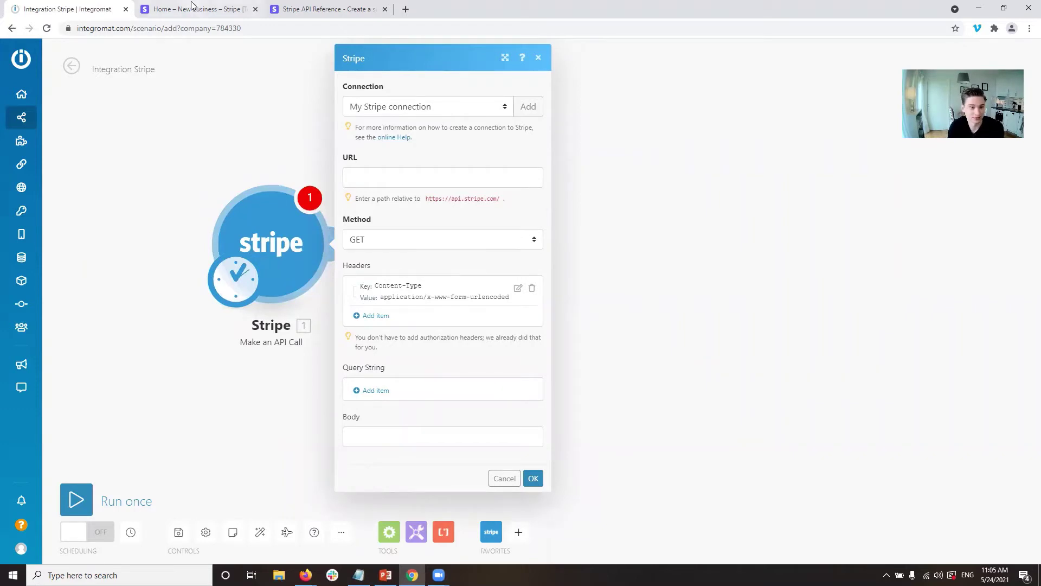
# Step: Switch to the Stripe dashboard and open the test customer's record to review its subscriptions, invoices and recent activity
pyautogui.click(216, 11)
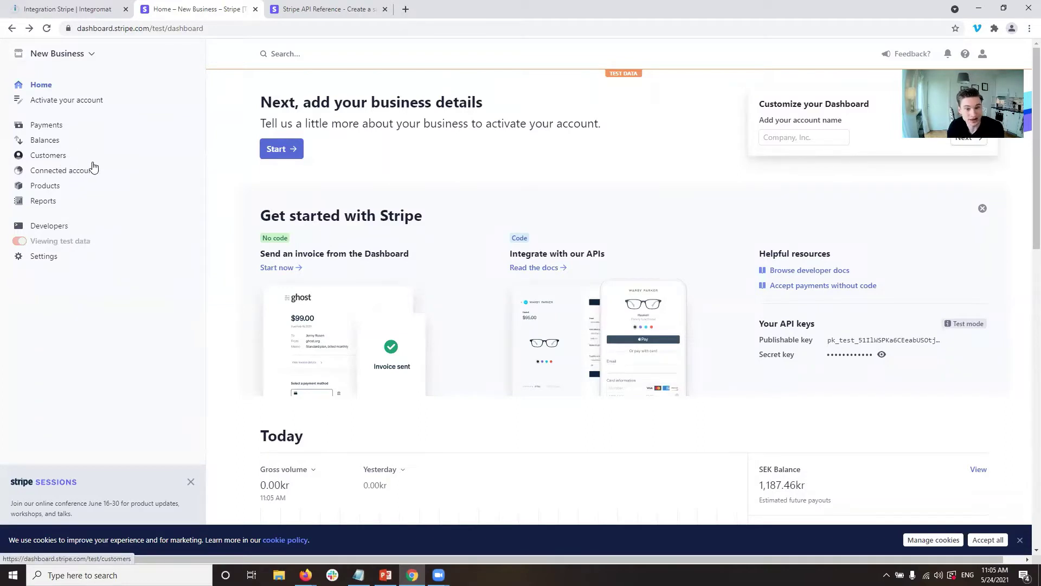
pyautogui.click(48, 155)
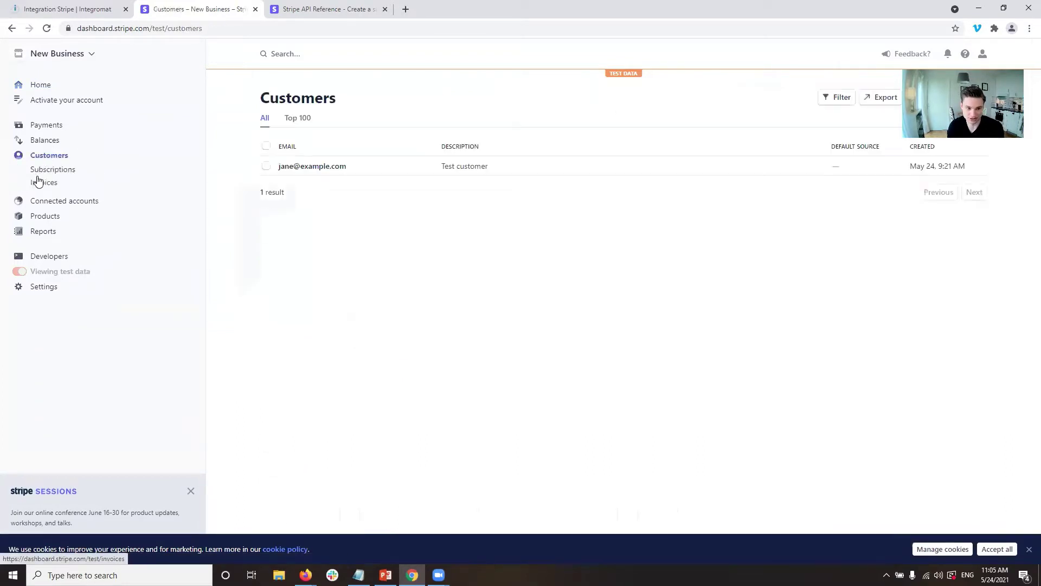
pyautogui.click(400, 167)
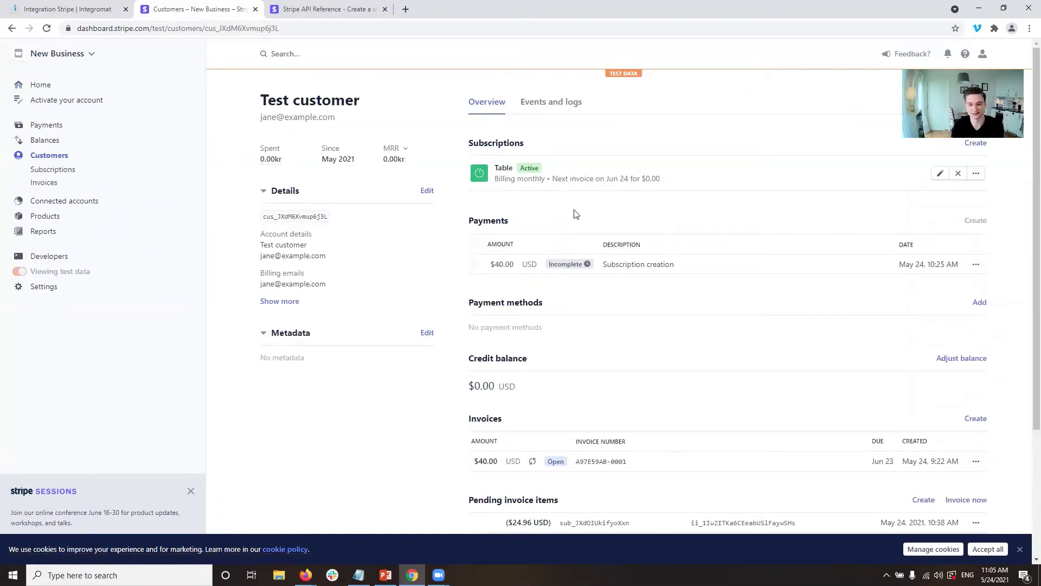
pyautogui.click(50, 158)
pyautogui.click(497, 174)
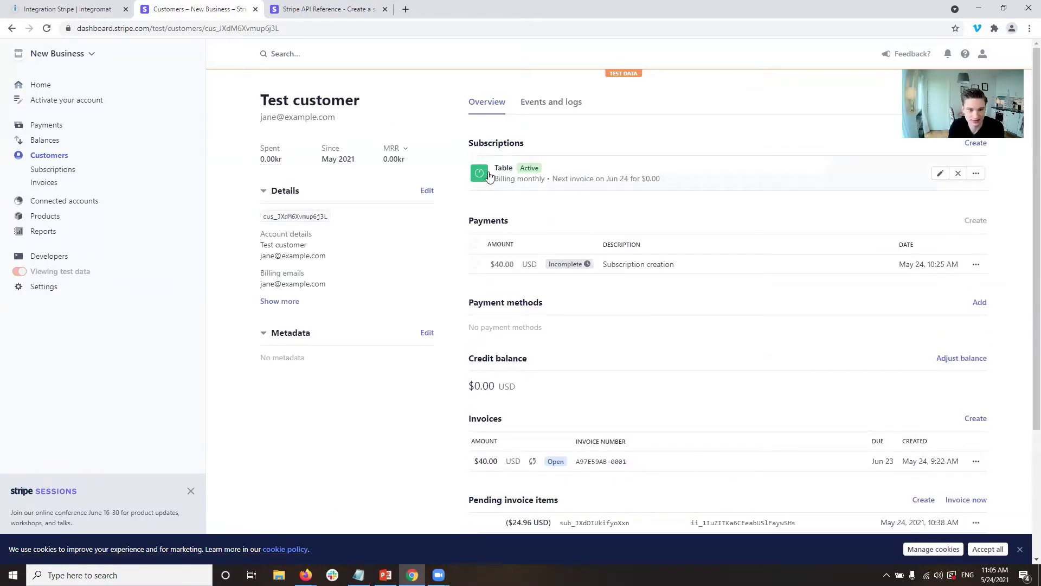
pyautogui.scroll(-3, 732, 220)
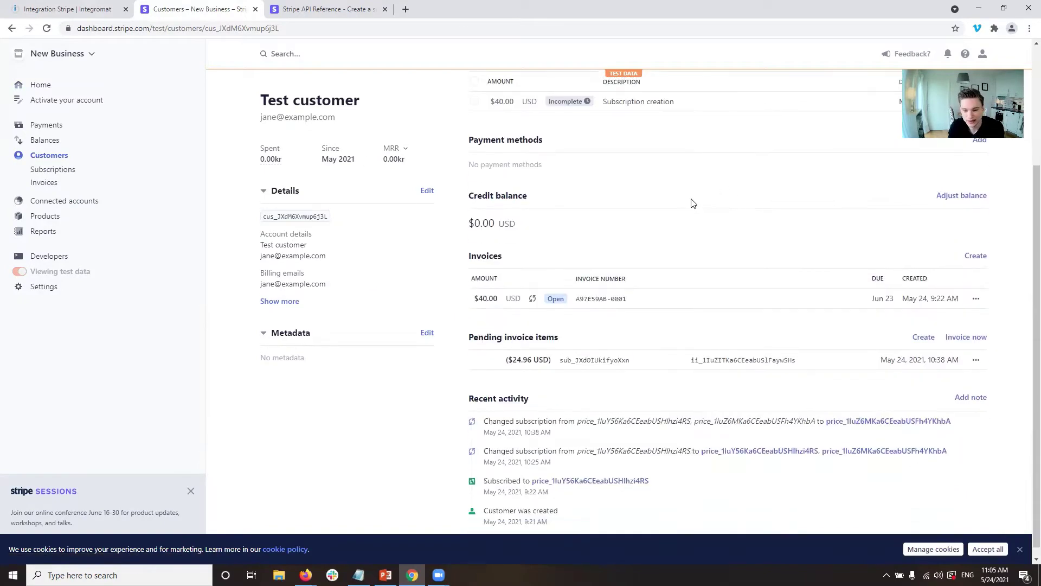
pyautogui.scroll(-1, 691, 204)
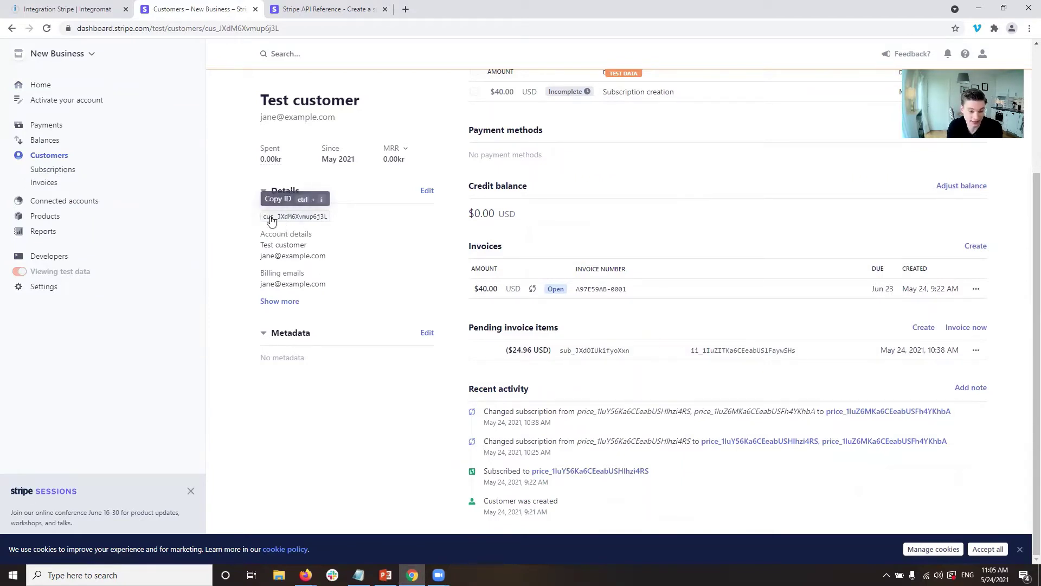
# Step: Examine the test customer's pending invoice item, including its upcoming invoice page and its editing form
pyautogui.click(606, 353)
pyautogui.click(626, 165)
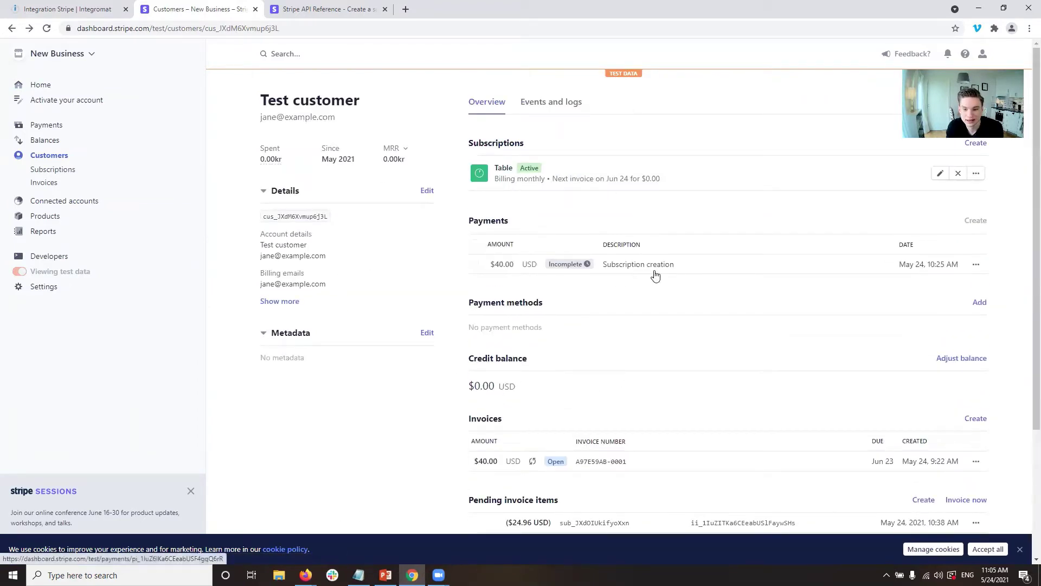
pyautogui.scroll(-3, 567, 421)
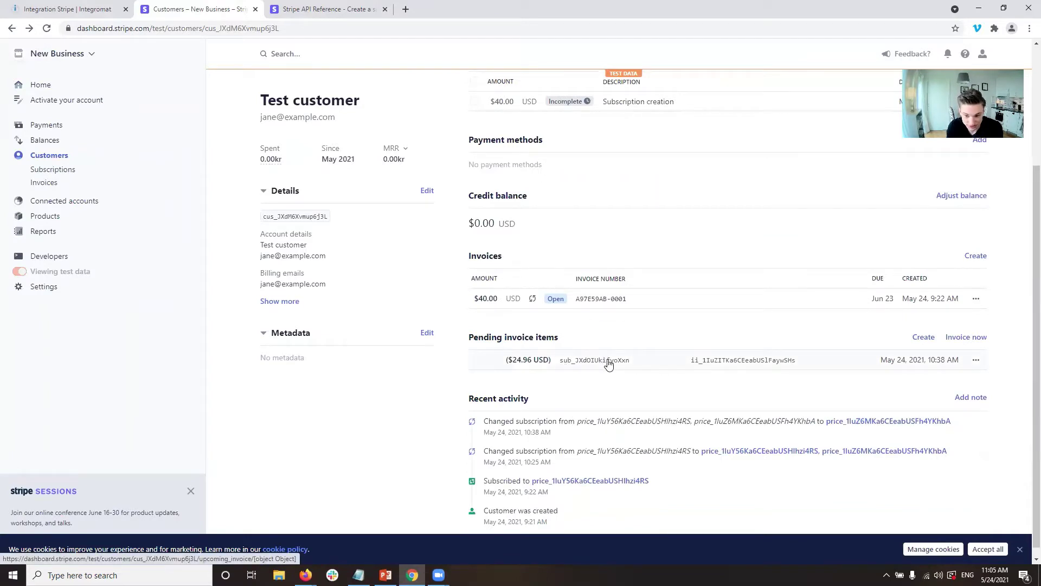
pyautogui.click(976, 359)
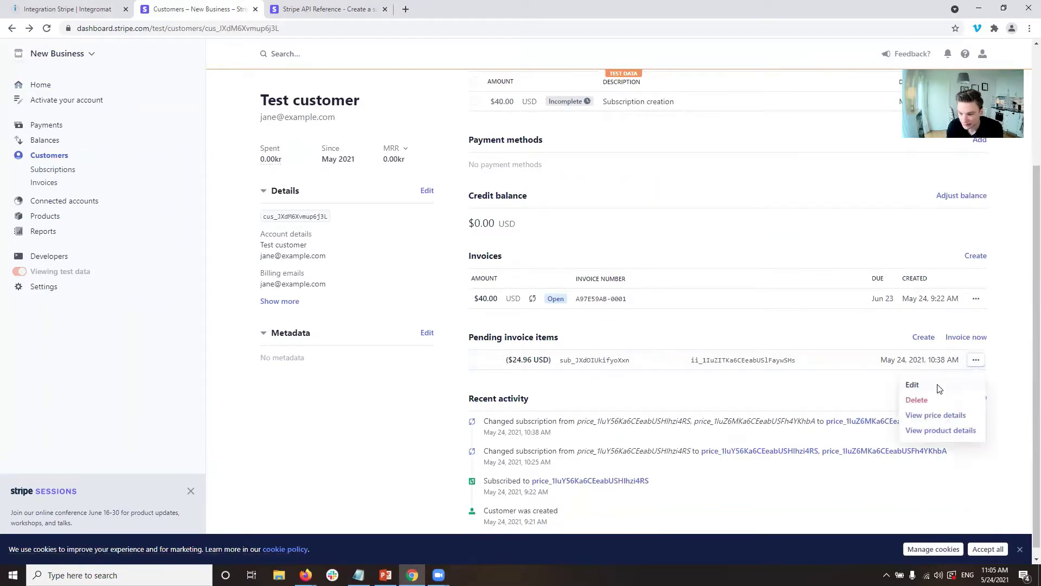
pyautogui.click(922, 385)
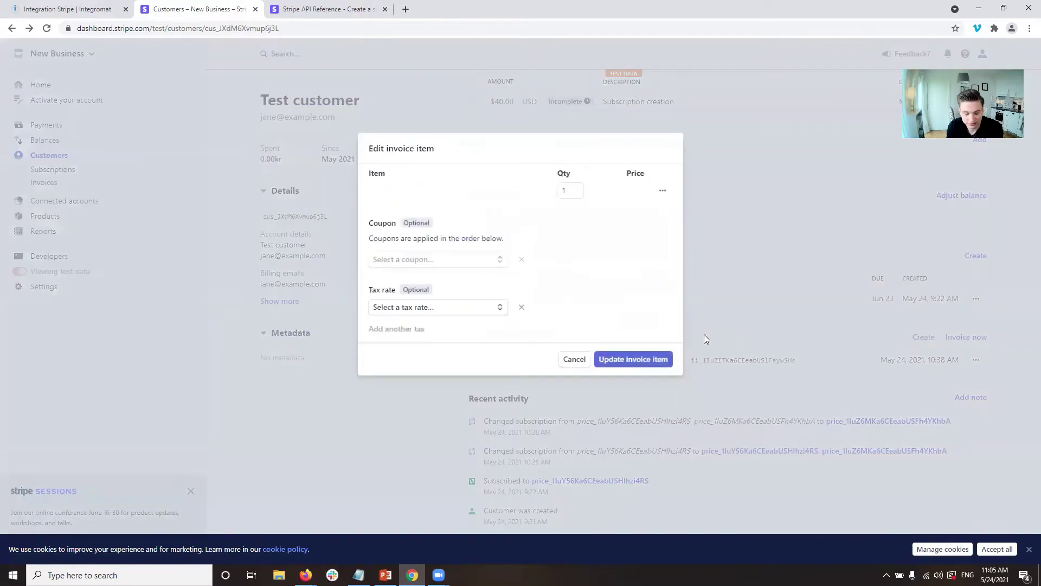
pyautogui.click(575, 359)
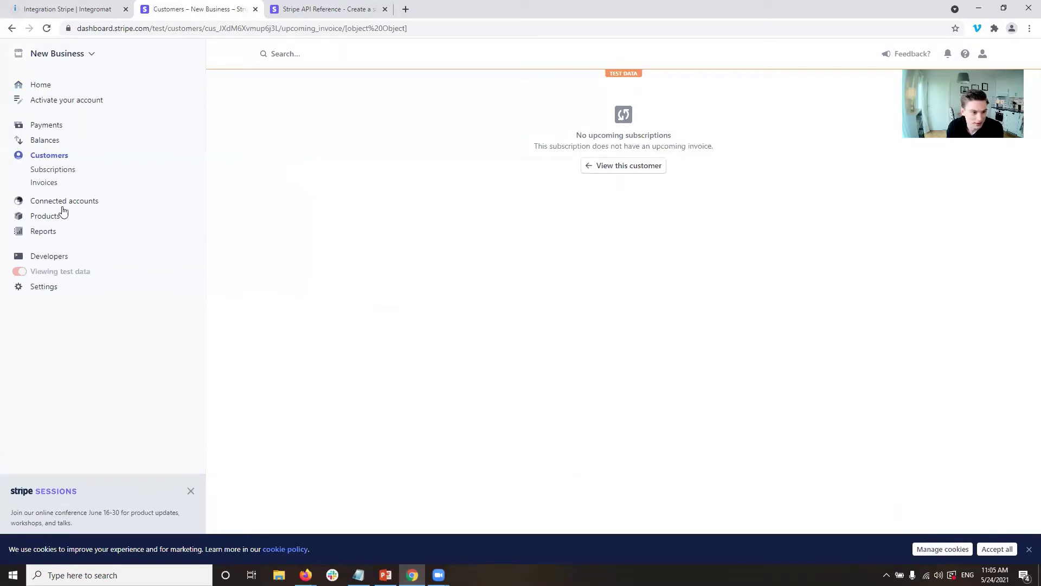
# Step: Open the test customer's active Table subscription, review its details and copy the subscription ID
pyautogui.click(33, 170)
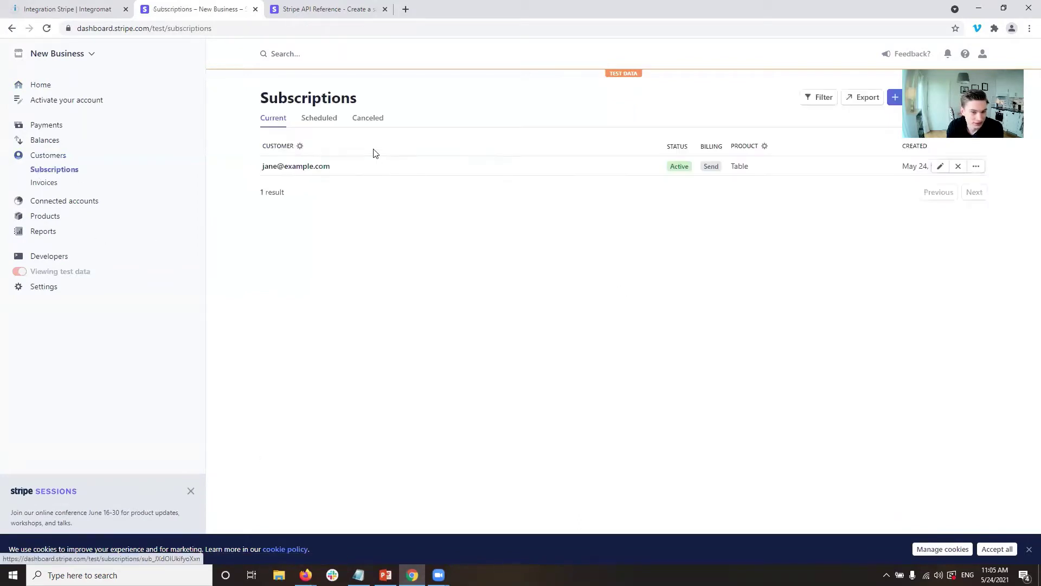
pyautogui.click(344, 172)
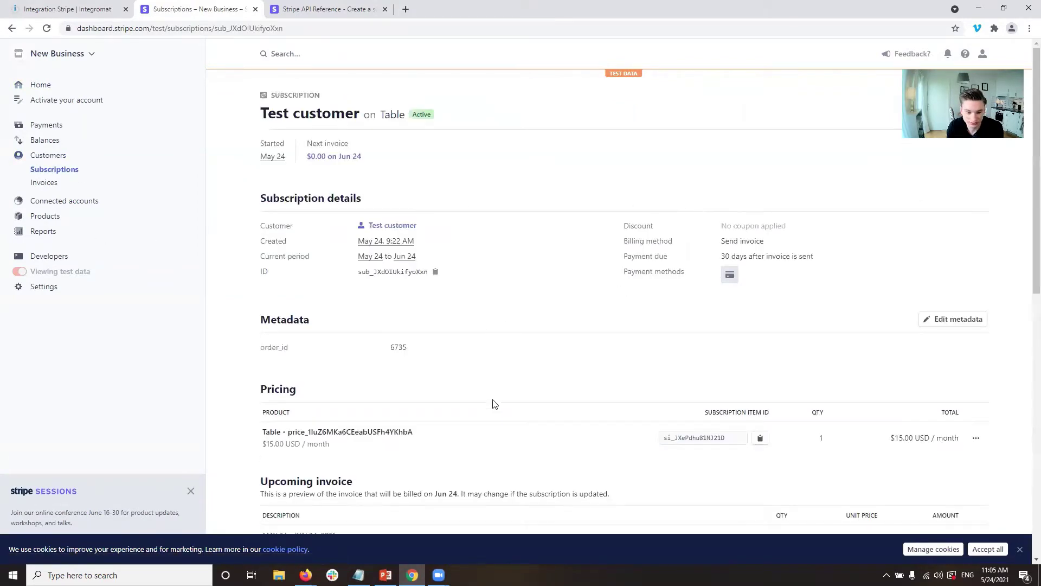
pyautogui.scroll(-2, 494, 404)
pyautogui.scroll(2, 459, 403)
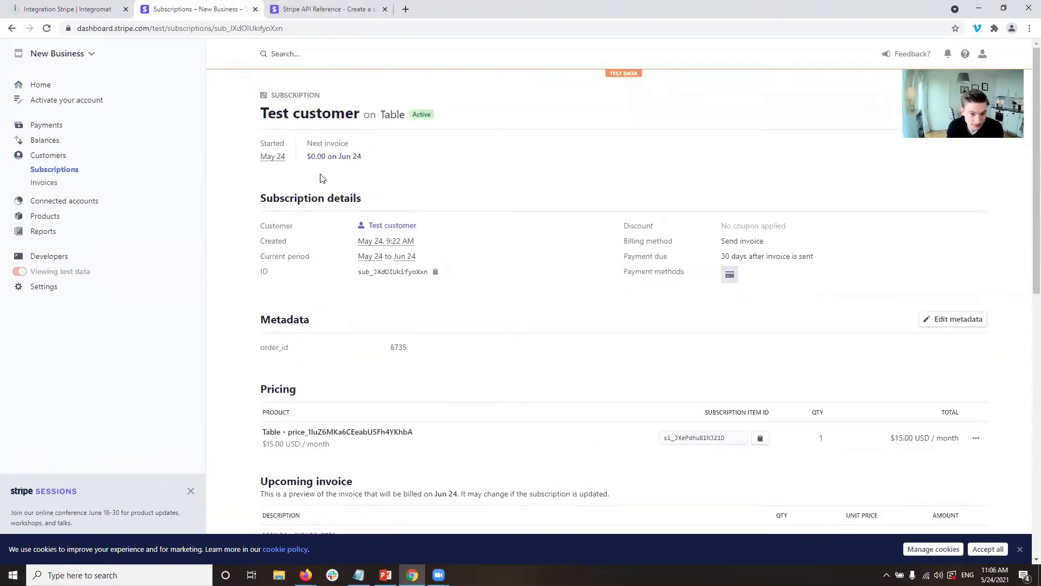
pyautogui.scroll(-2, 320, 181)
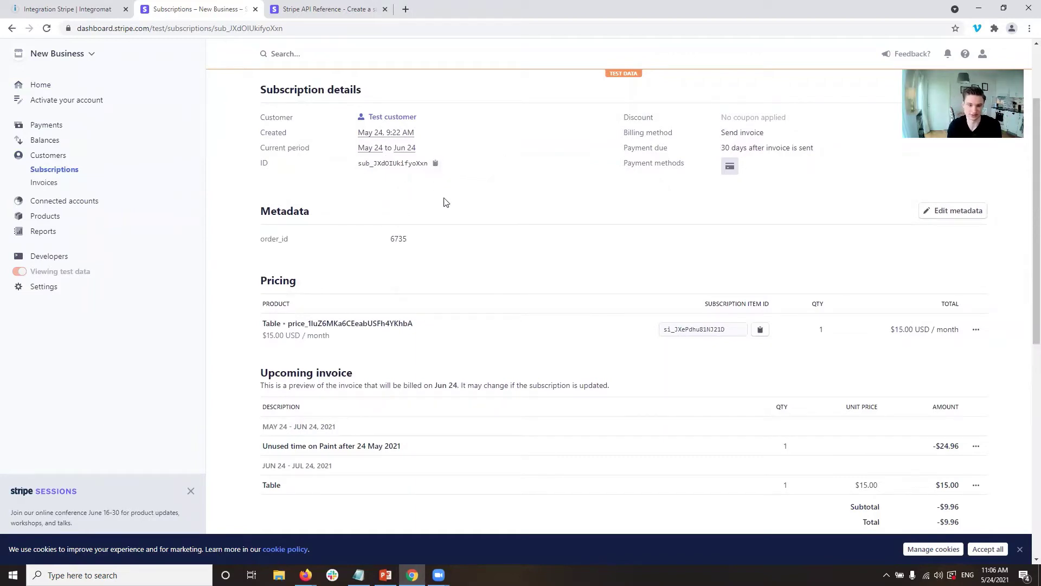
pyautogui.scroll(2, 429, 307)
pyautogui.click(435, 271)
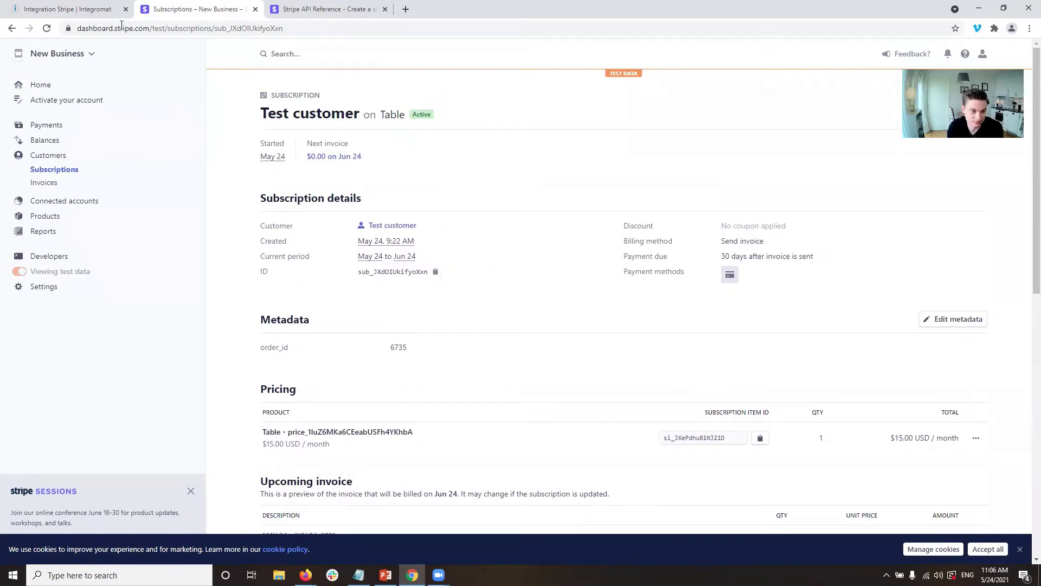
pyautogui.click(30, 7)
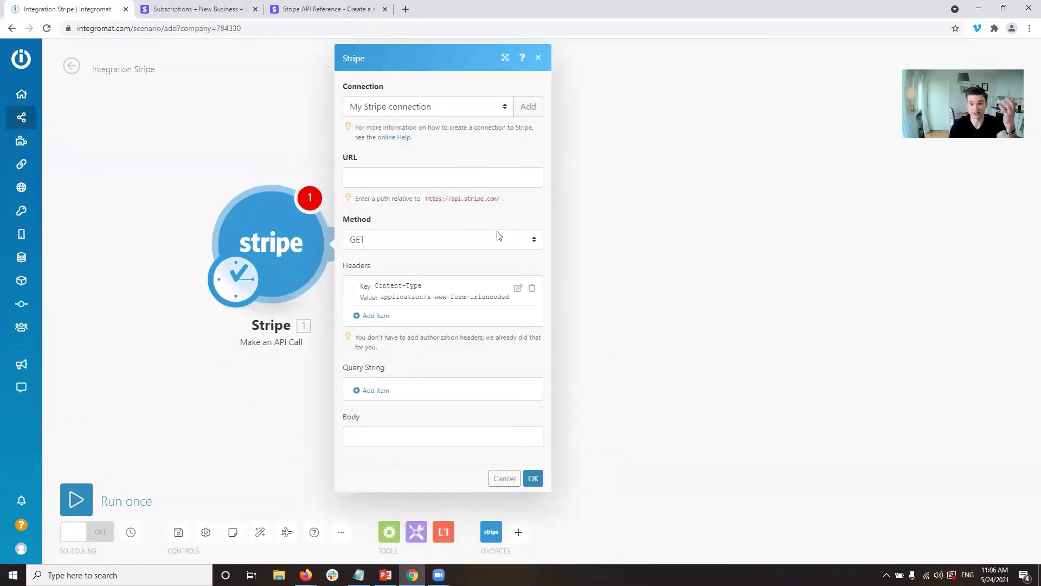
pyautogui.click(209, 10)
pyautogui.click(434, 273)
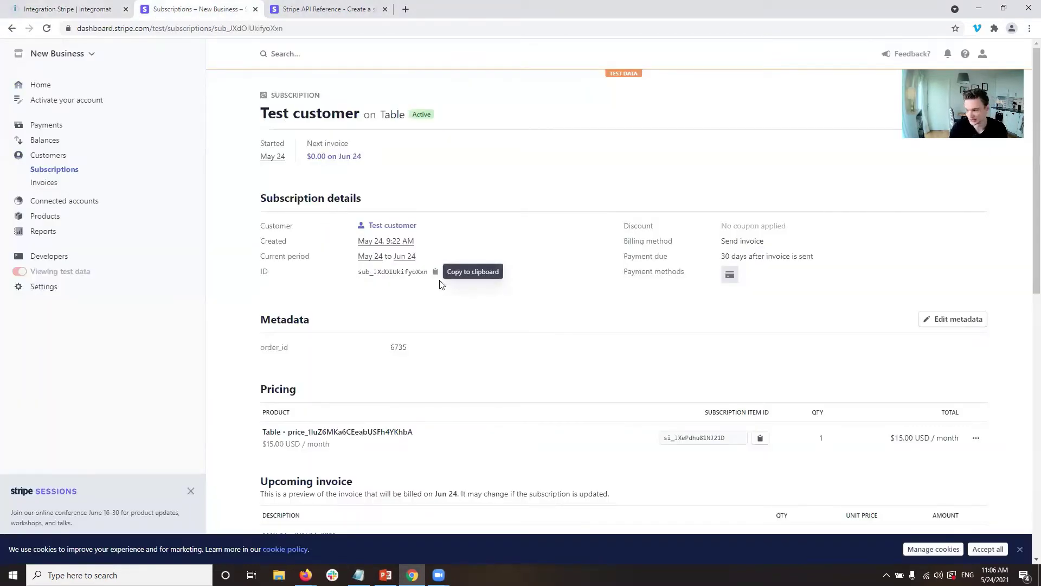
# Step: Return to the Integromat API call settings, choose GET as the method and start editing the URL
pyautogui.click(65, 9)
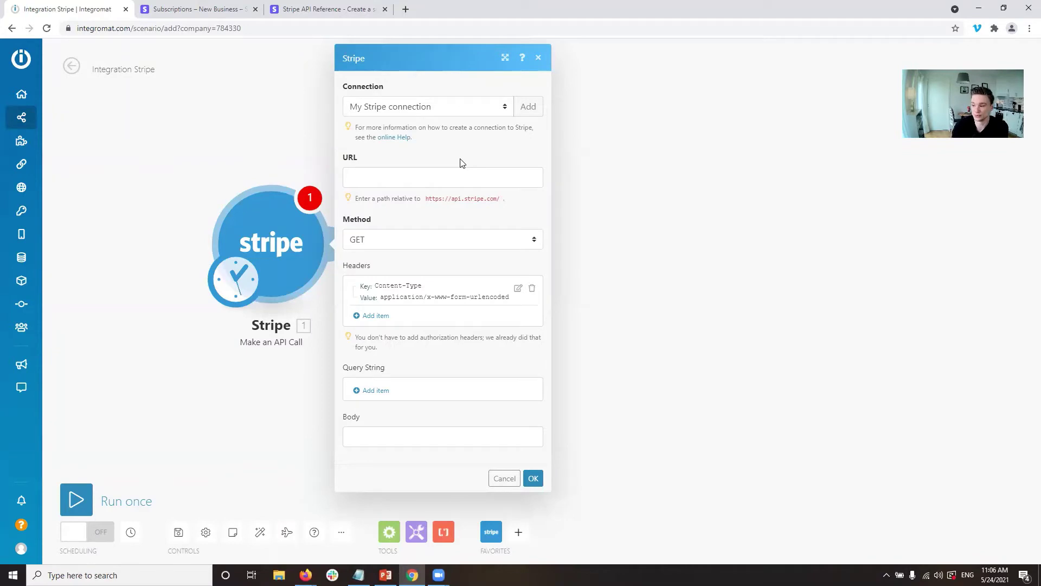
pyautogui.click(422, 241)
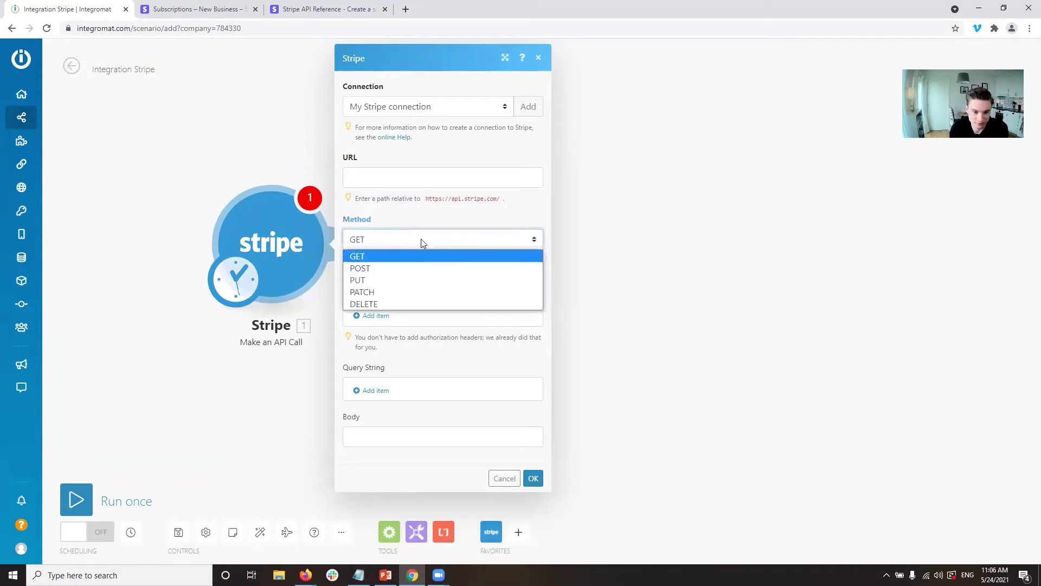
pyautogui.click(368, 260)
pyautogui.click(413, 175)
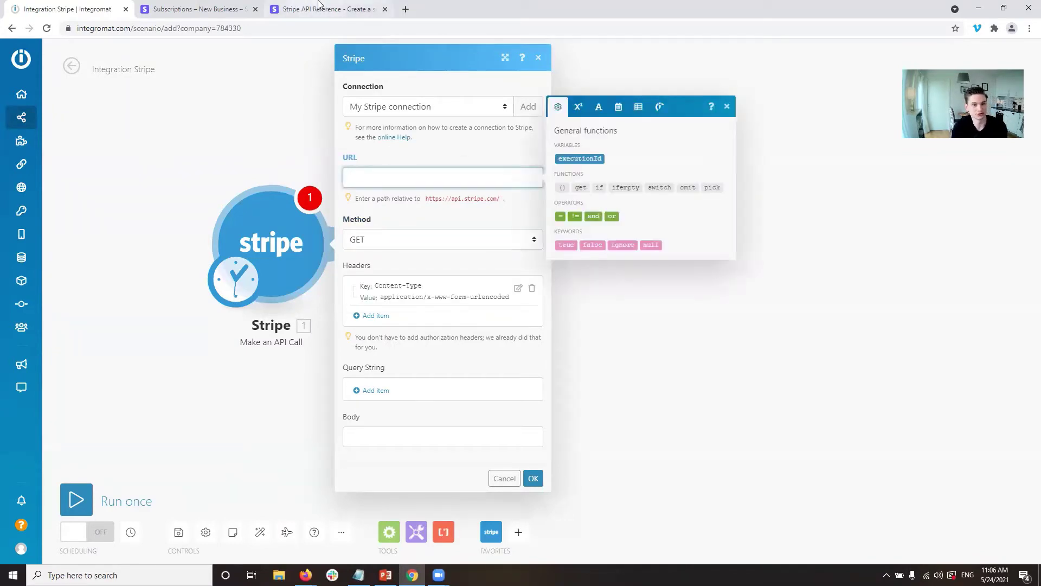
pyautogui.click(228, 9)
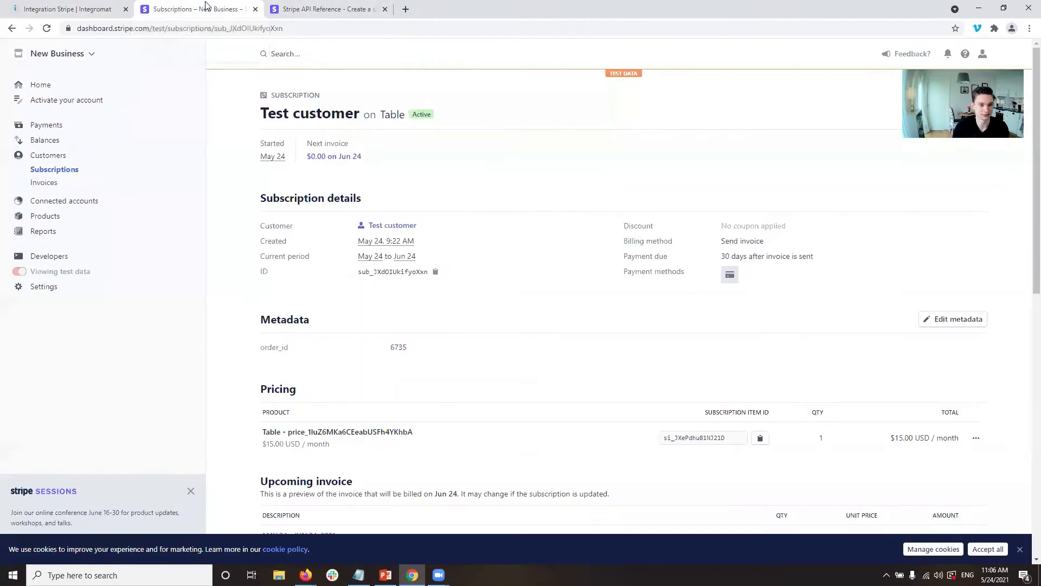
pyautogui.click(273, 8)
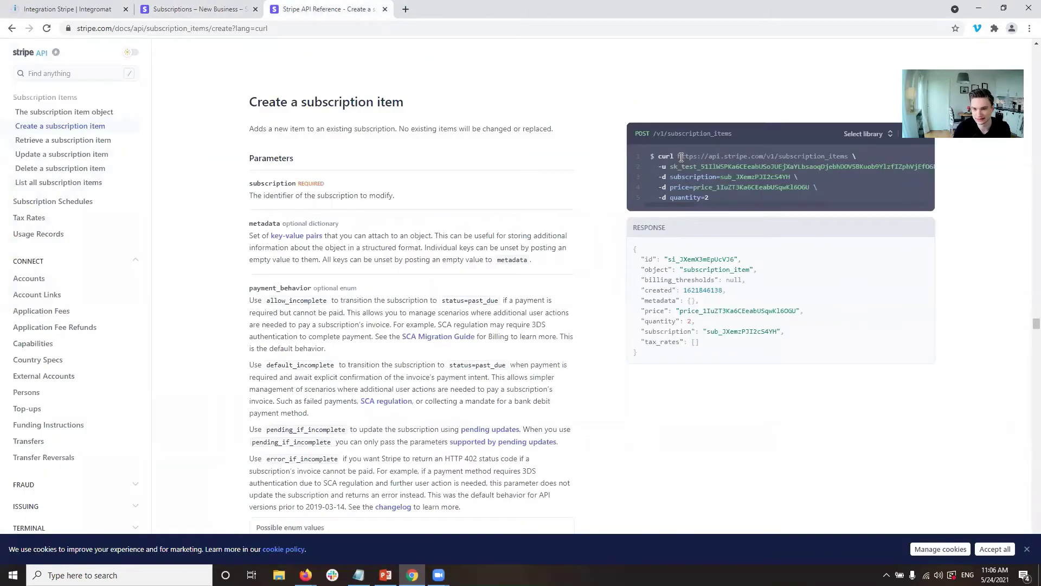
pyautogui.moveTo(678, 156); pyautogui.dragTo(825, 157)
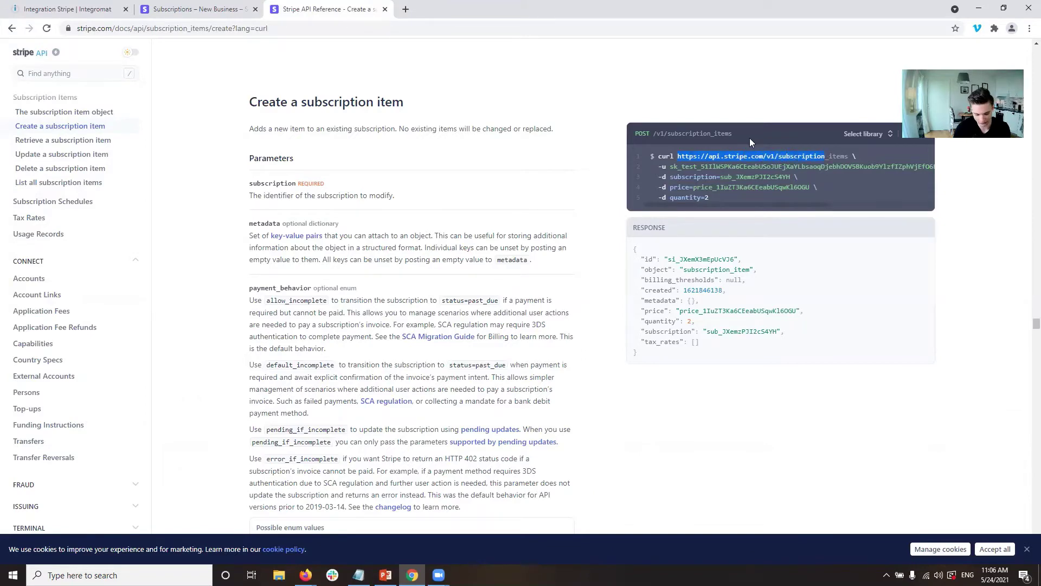
pyautogui.click(70, 9)
pyautogui.write('https://api.stripe.com/v1/subscription')
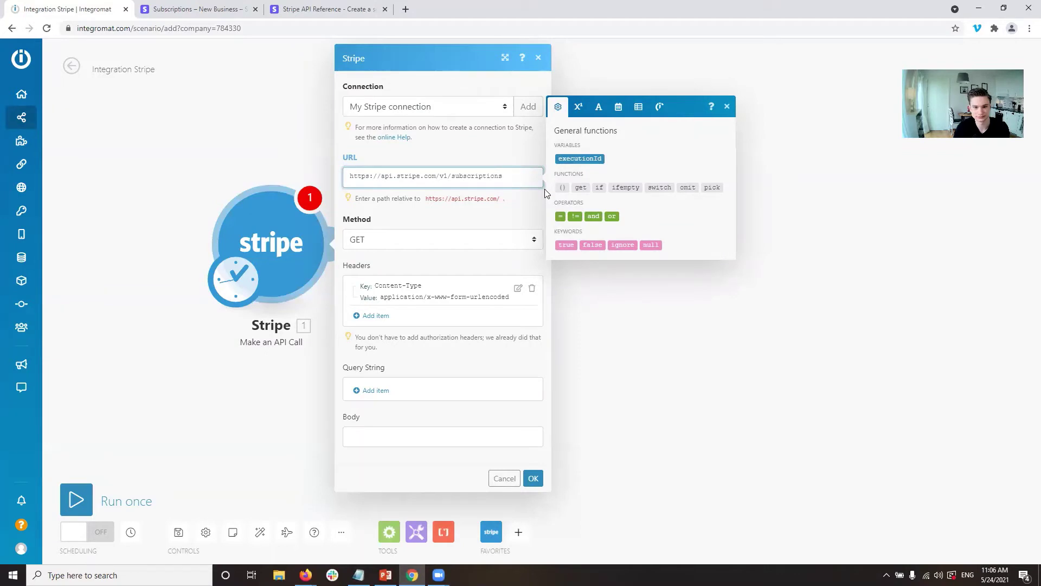
pyautogui.moveTo(500, 198); pyautogui.dragTo(427, 197)
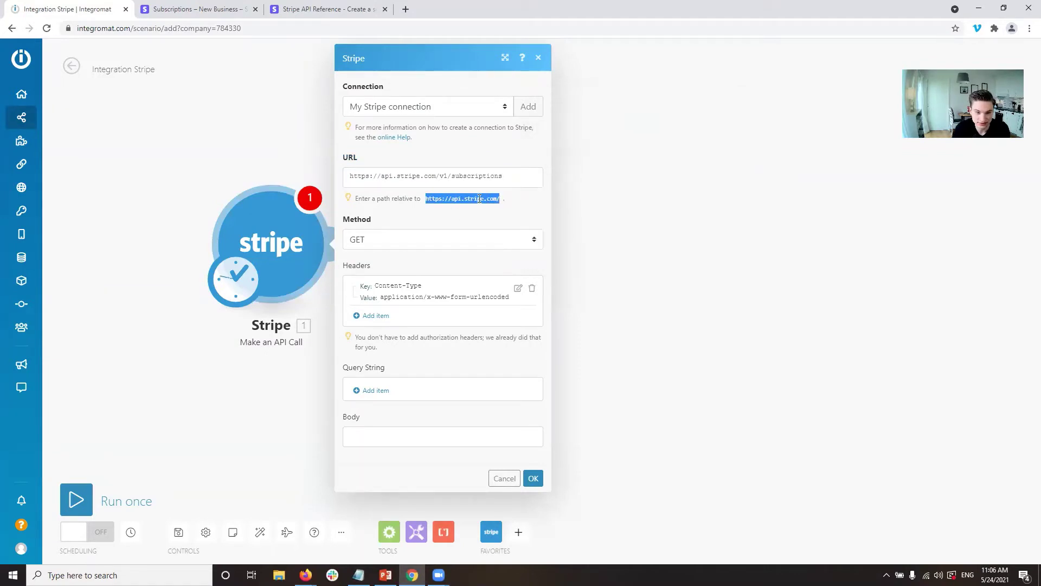
pyautogui.click(440, 176)
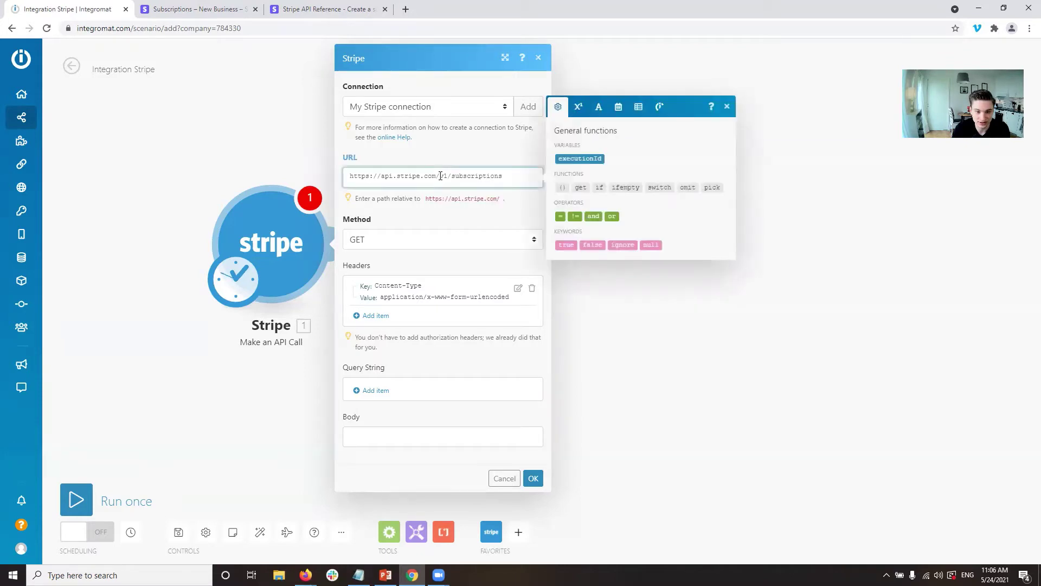
pyautogui.moveTo(440, 176); pyautogui.dragTo(340, 172)
pyautogui.press('BackSpace')
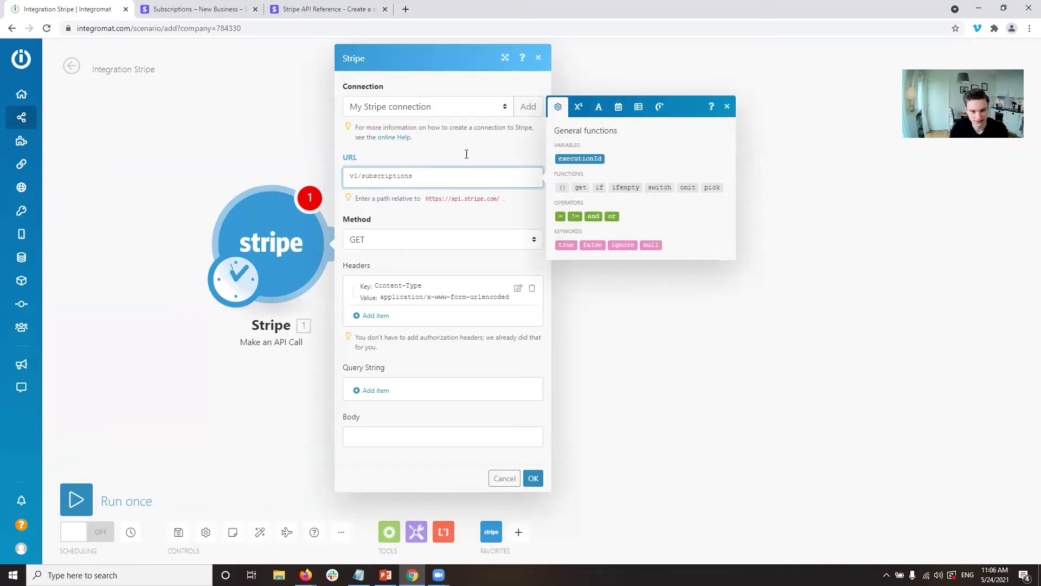
# Step: Set the Stripe module's connection to New Test Connection
pyautogui.click(525, 106)
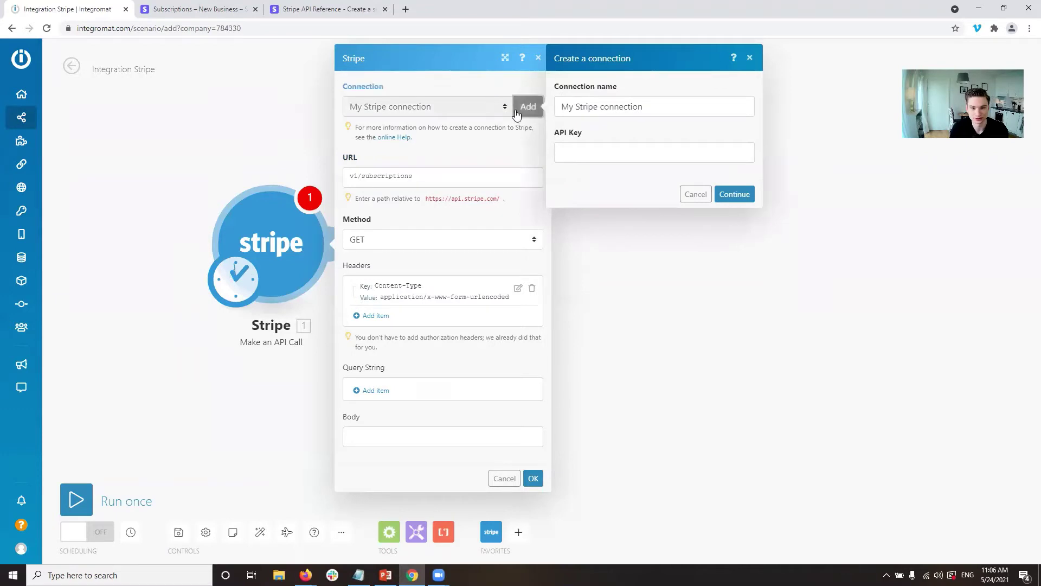
pyautogui.click(696, 194)
pyautogui.click(467, 106)
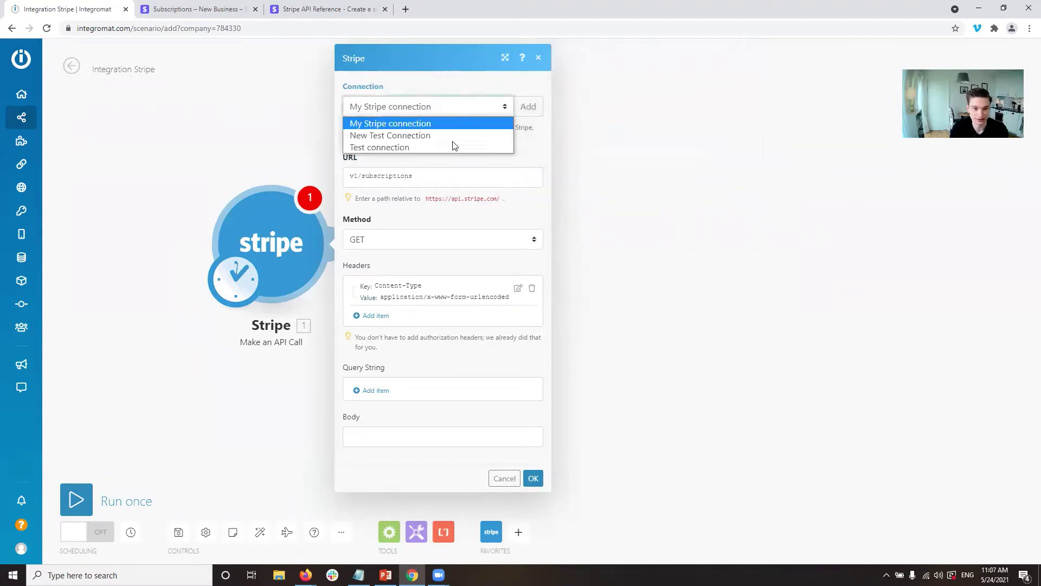
pyautogui.click(450, 136)
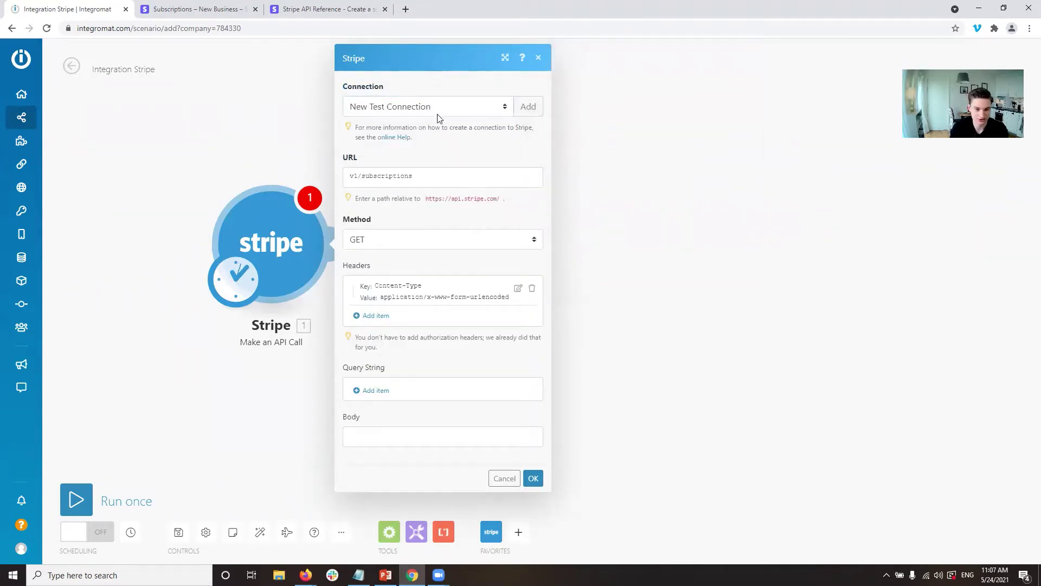
# Step: Add a slash after v1/subscriptions in the URL and remove the mistakenly pasted endpoint address
pyautogui.click(195, 9)
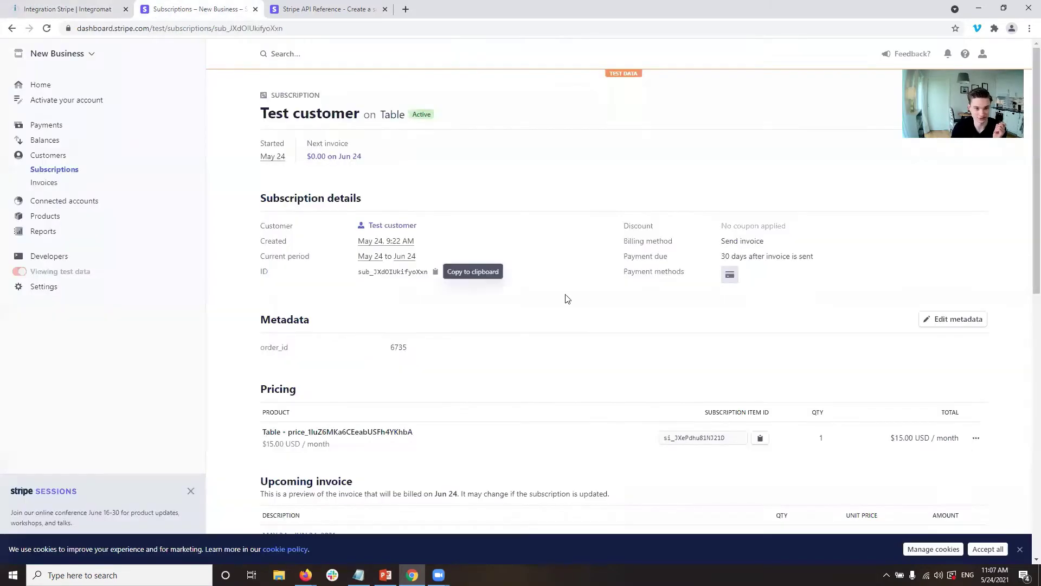
pyautogui.click(68, 8)
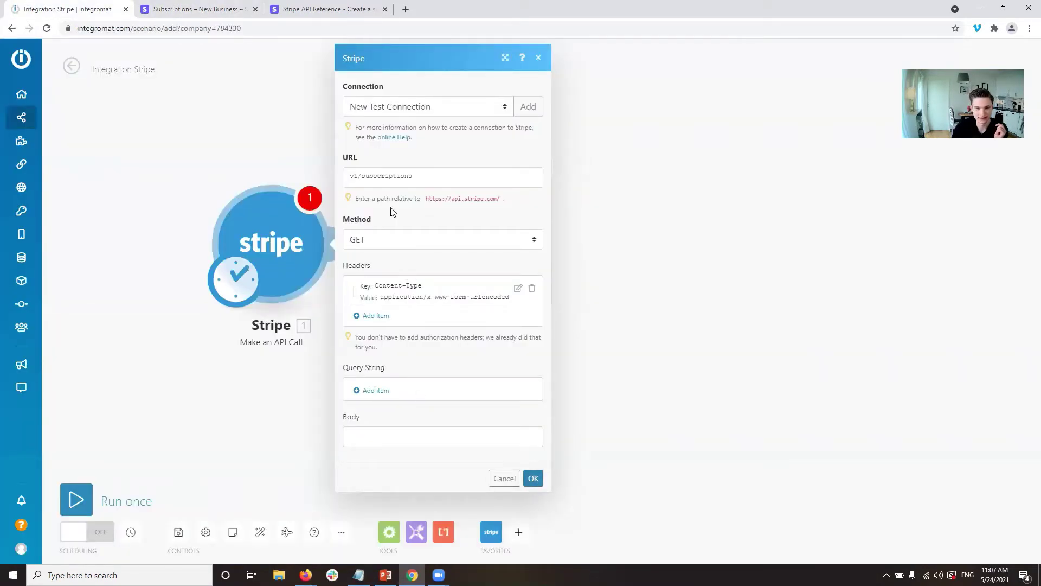
pyautogui.click(439, 177)
pyautogui.write('https://api.stripe.com/v1/subscription')
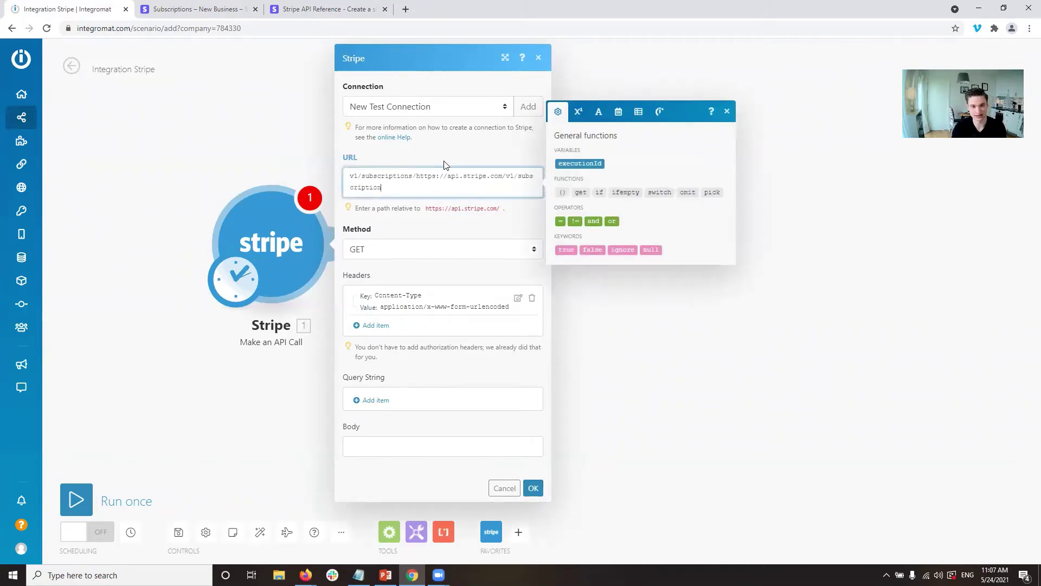
pyautogui.moveTo(432, 190)
pyautogui.mouseDown()
pyautogui.moveTo(402, 177)
pyautogui.moveTo(417, 177)
pyautogui.mouseUp()
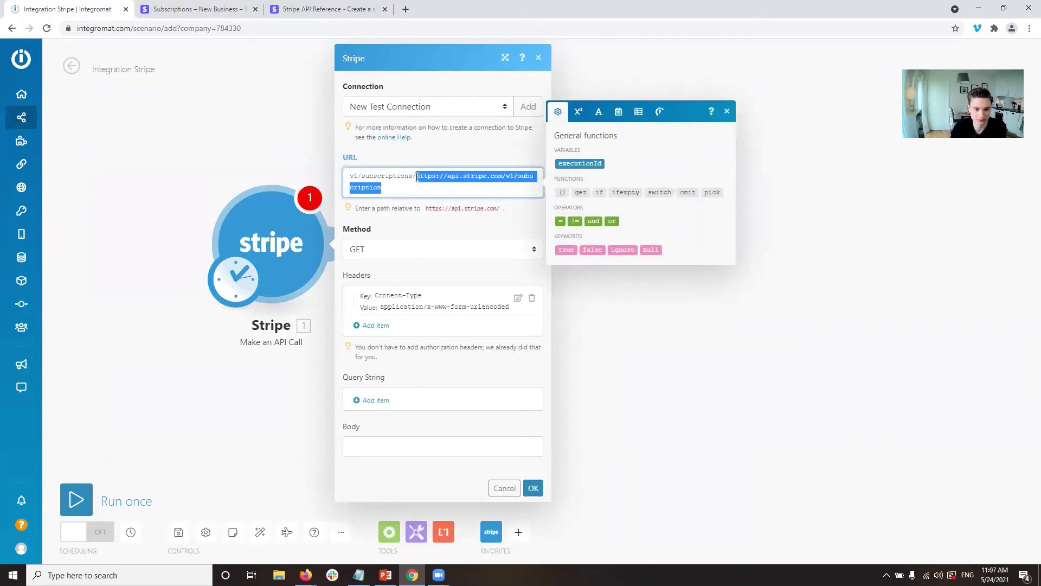
pyautogui.press('BackSpace')
# Step: Copy the test customer's subscription ID from the Stripe dashboard and append it to the API call's URL in Integromat
pyautogui.click(196, 9)
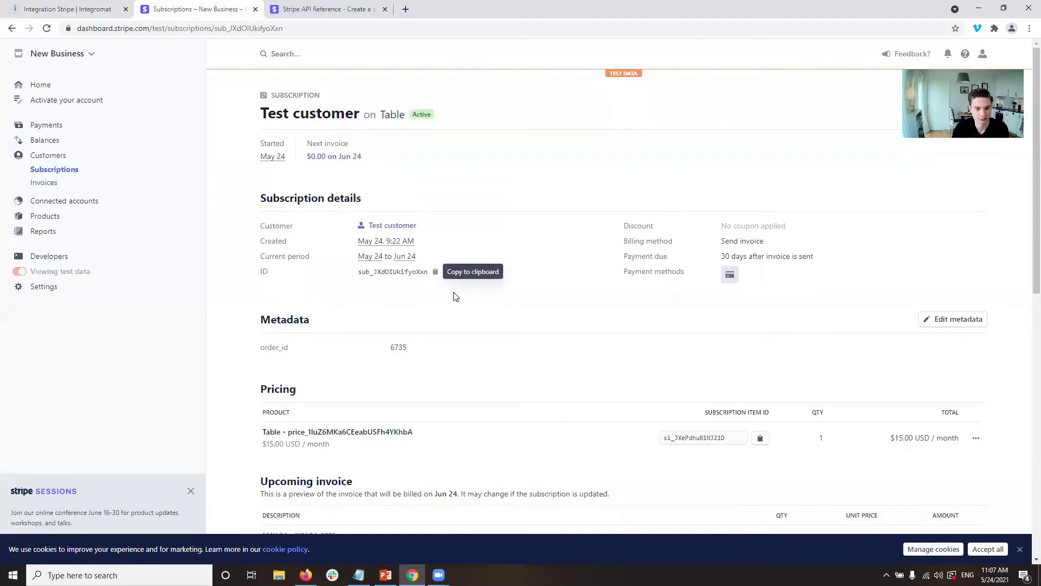
pyautogui.click(435, 272)
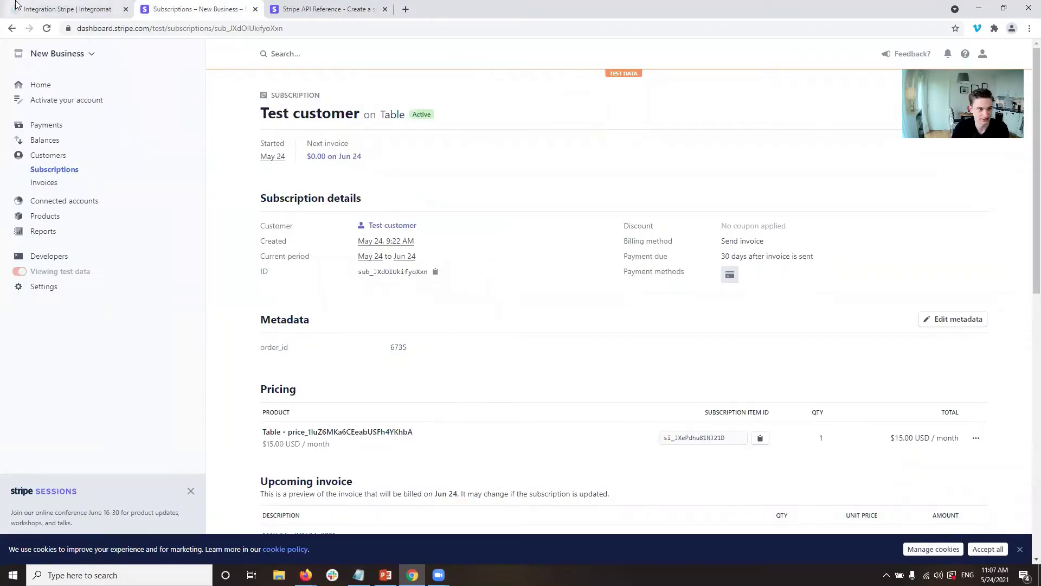
pyautogui.click(67, 9)
pyautogui.hotkey('ctrl', 'v')
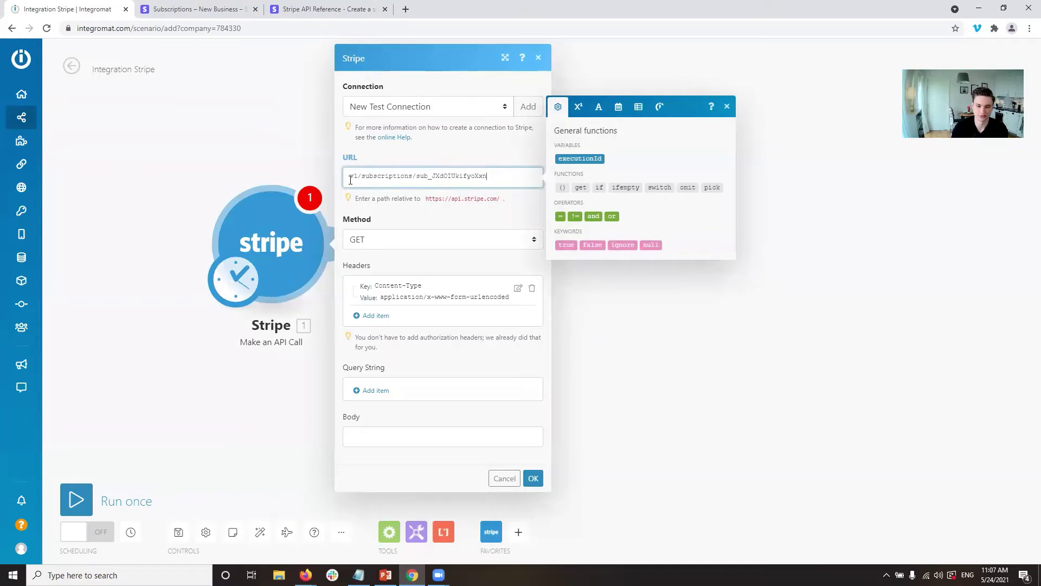
# Step: Check the URL's subscriptions path and ID, then accept the API call settings and run the scenario once
pyautogui.doubleClick(394, 175)
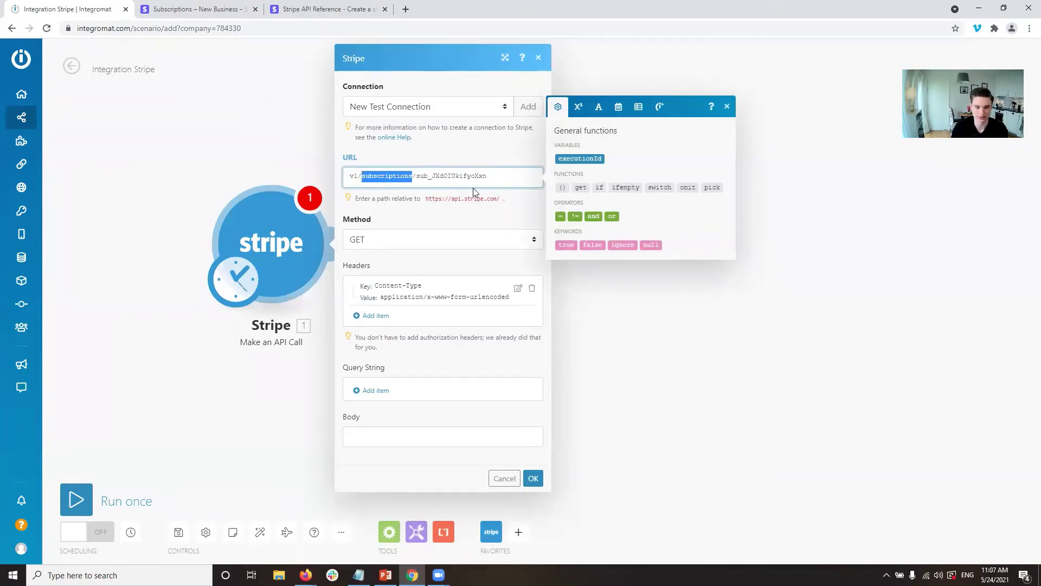
pyautogui.doubleClick(468, 175)
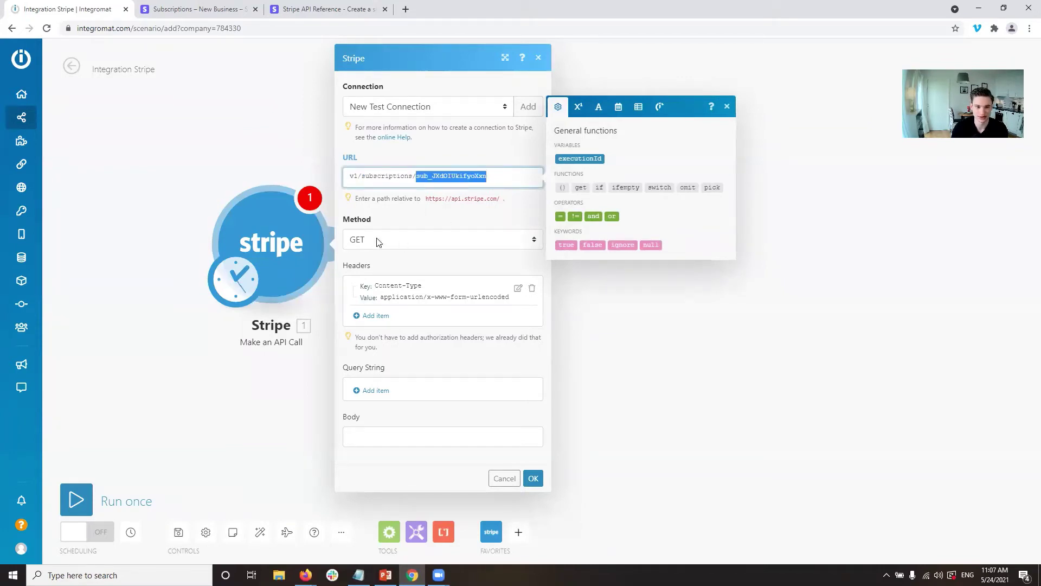
pyautogui.click(447, 179)
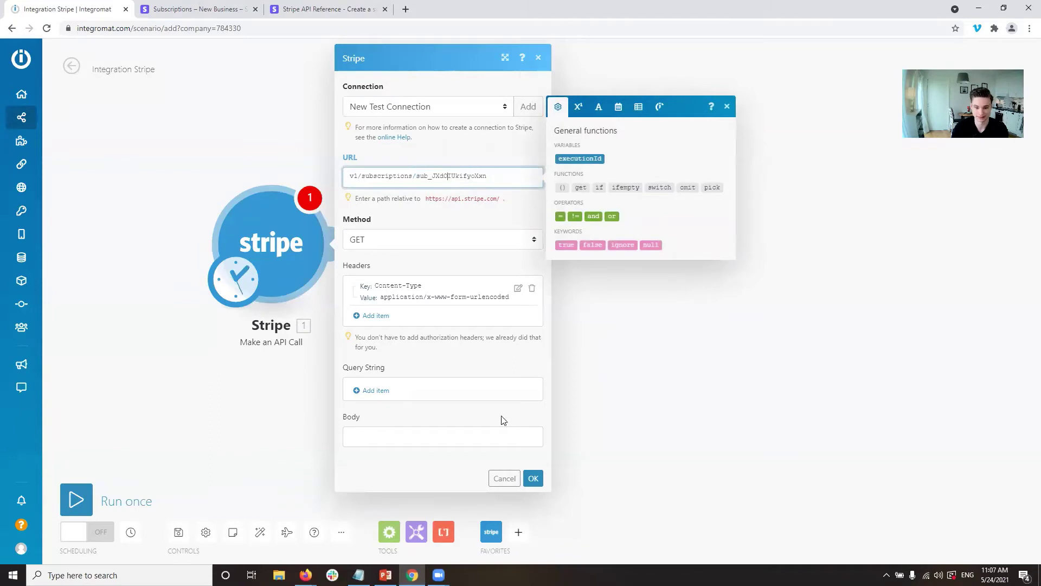
pyautogui.click(533, 477)
pyautogui.click(105, 502)
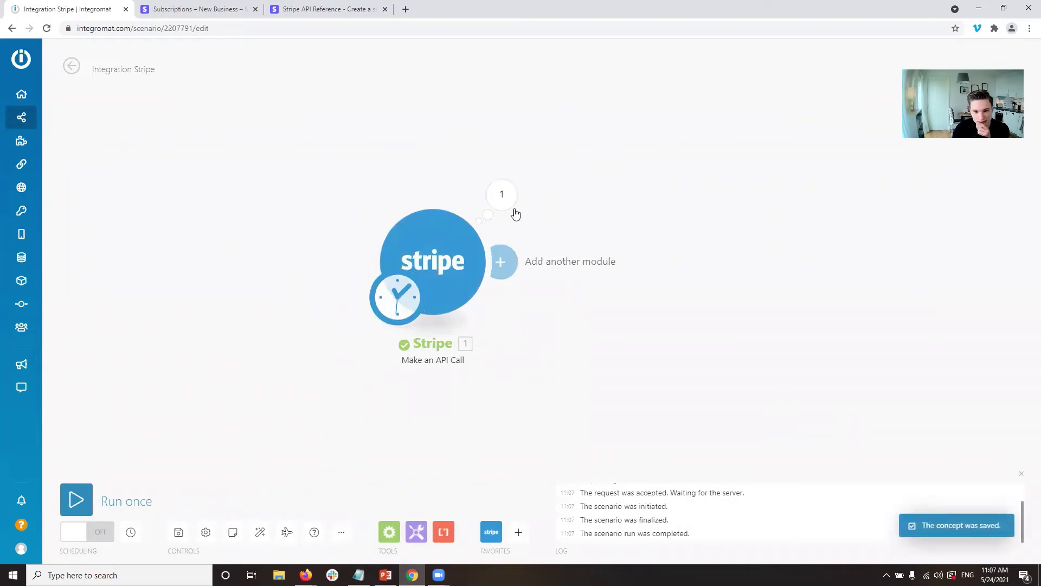
# Step: Open the Stripe module's run result and examine the output's status code and response body, including days_until_due
pyautogui.click(501, 195)
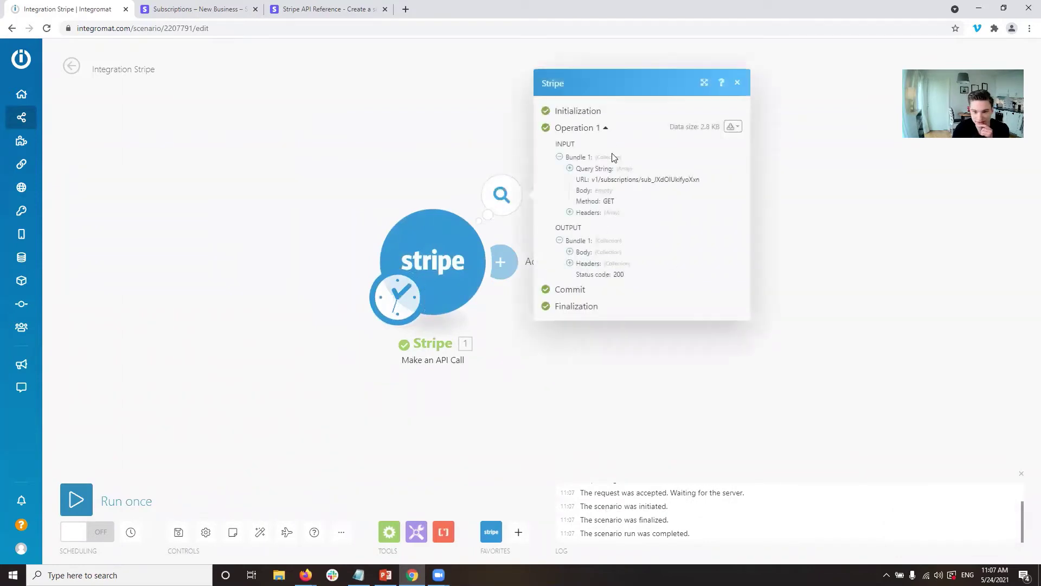
pyautogui.moveTo(580, 145); pyautogui.dragTo(554, 142)
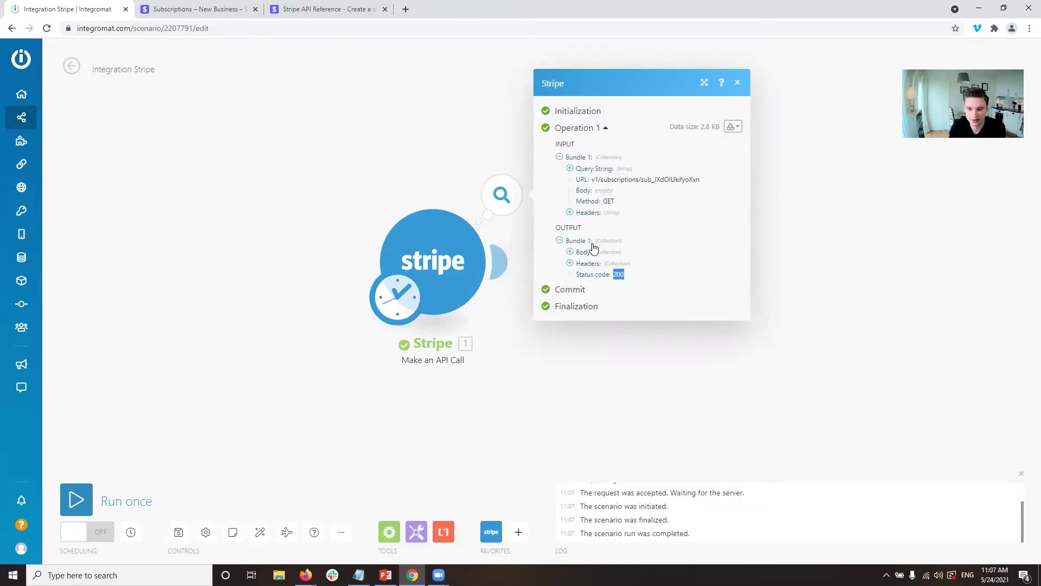
pyautogui.click(570, 252)
pyautogui.scroll(-2, 658, 220)
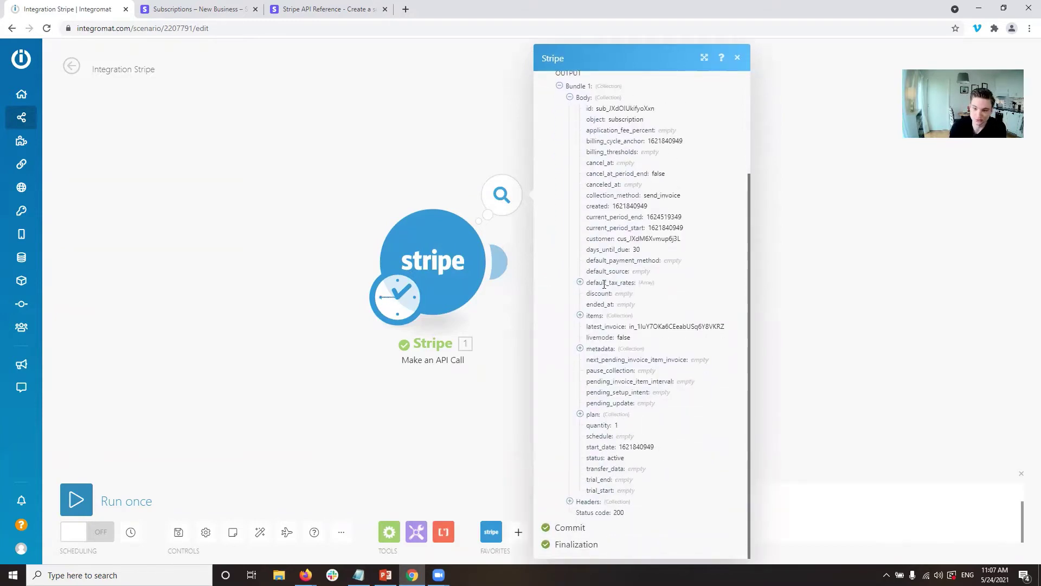
pyautogui.moveTo(646, 250); pyautogui.dragTo(585, 251)
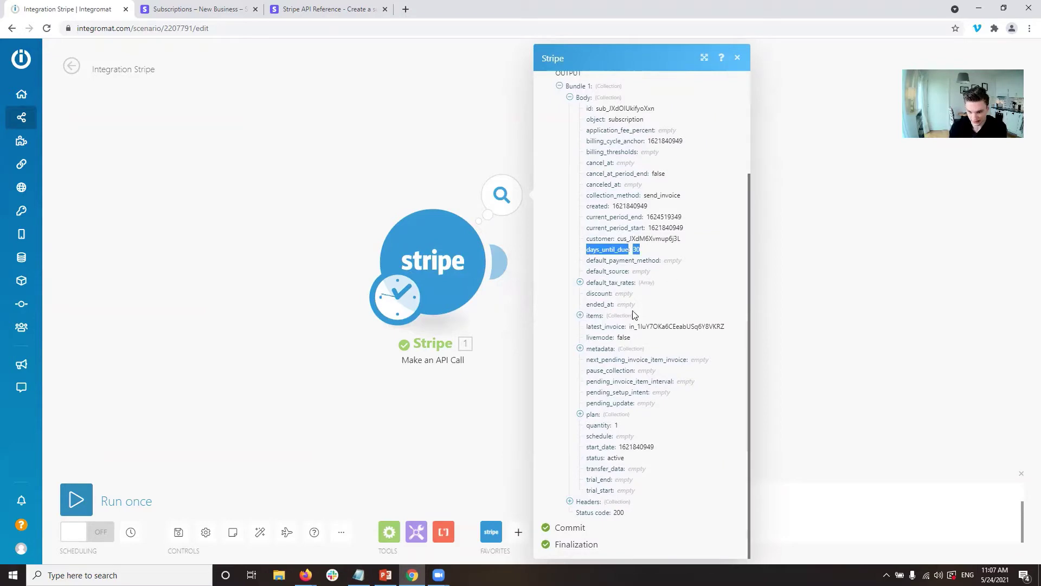
# Step: Examine the items collection in the response body, including its subscription item data and URL, and close the run result
pyautogui.click(579, 315)
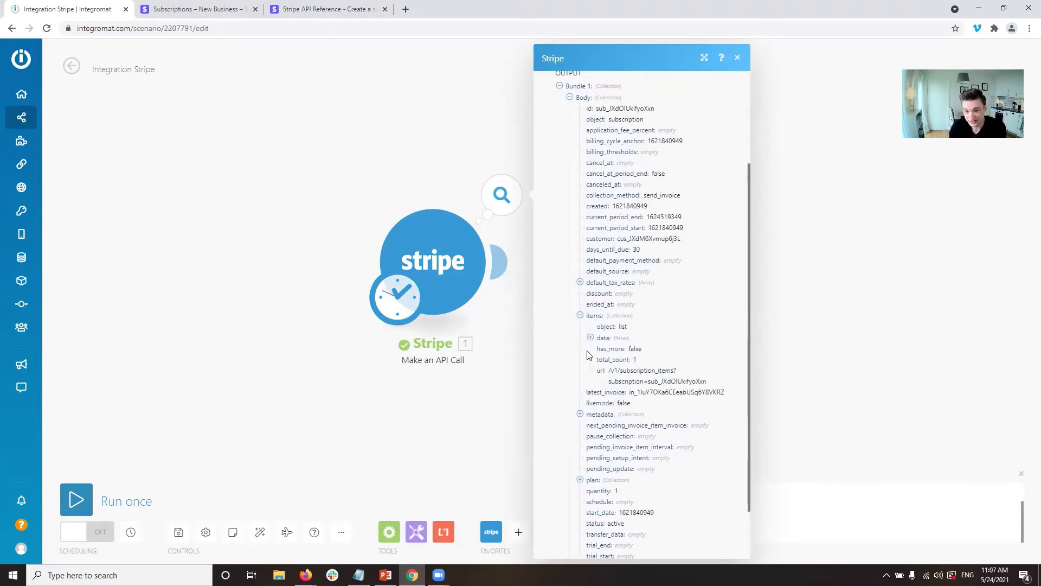
pyautogui.click(590, 339)
pyautogui.scroll(-2, 644, 320)
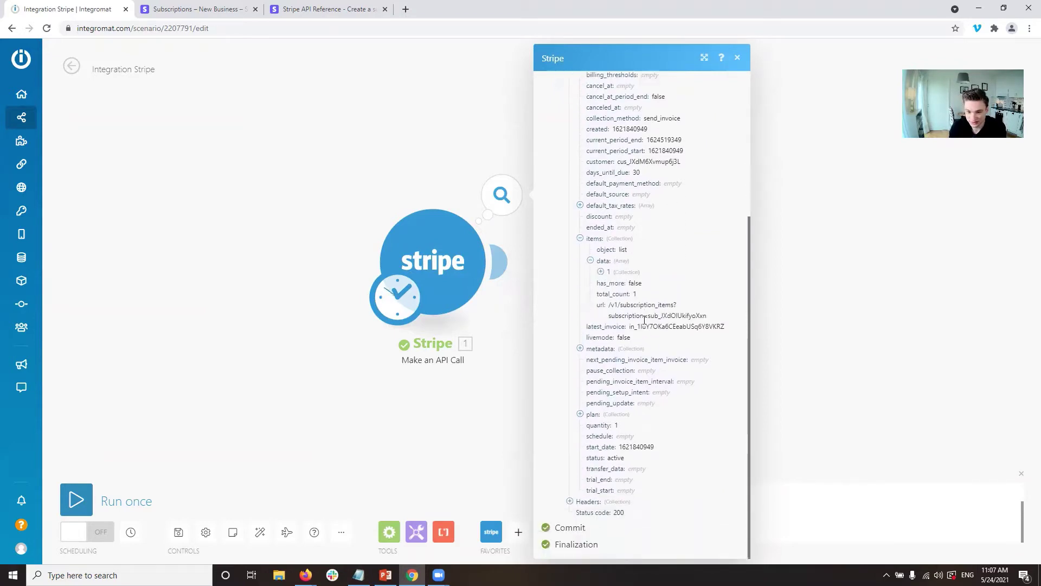
pyautogui.doubleClick(646, 307)
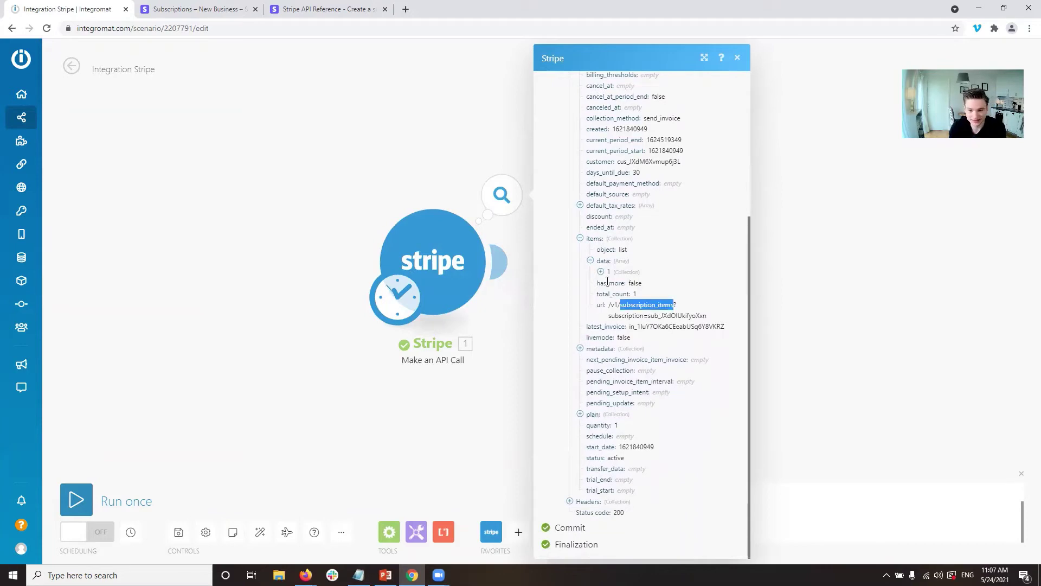
pyautogui.click(600, 272)
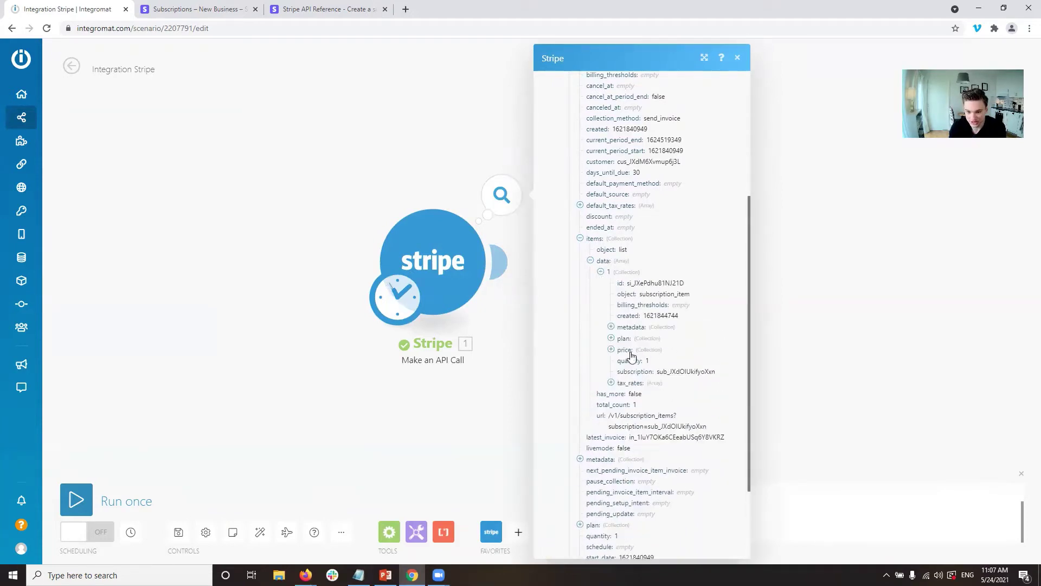
pyautogui.click(600, 271)
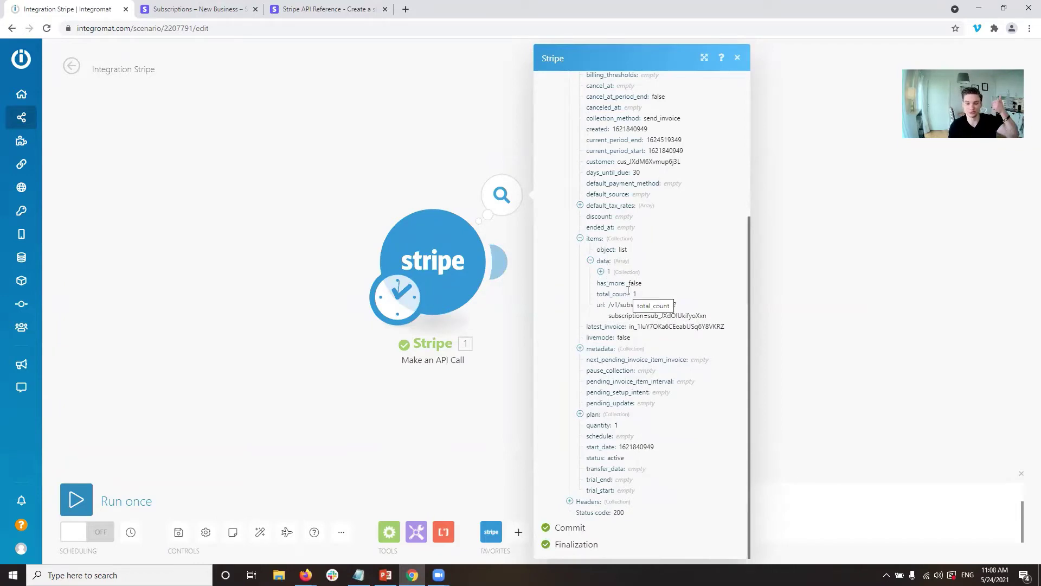
pyautogui.click(432, 425)
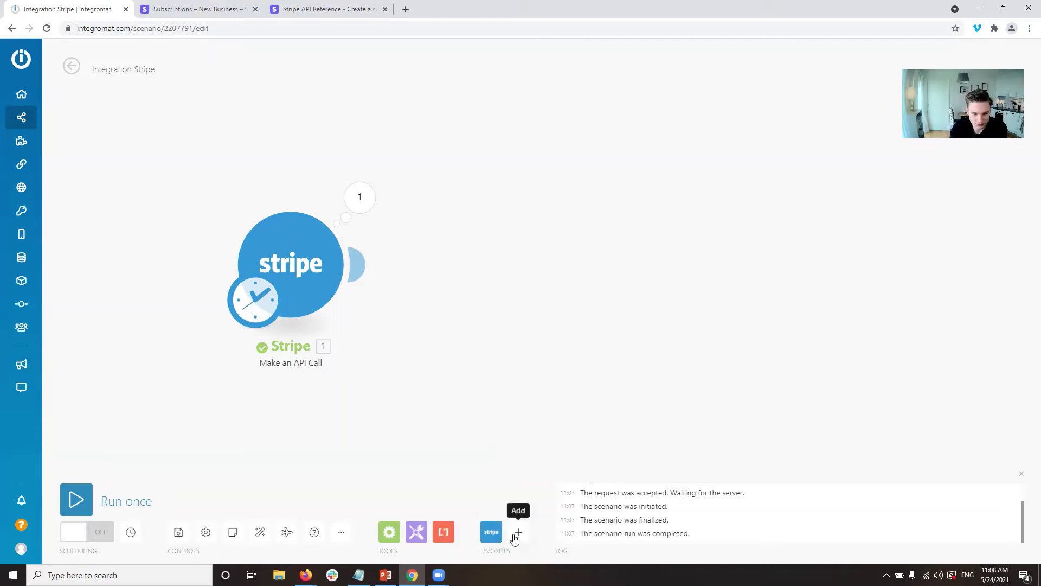
# Step: Add a second Stripe Make an API Call module beside the first and open its settings
pyautogui.click(492, 531)
pyautogui.click(518, 123)
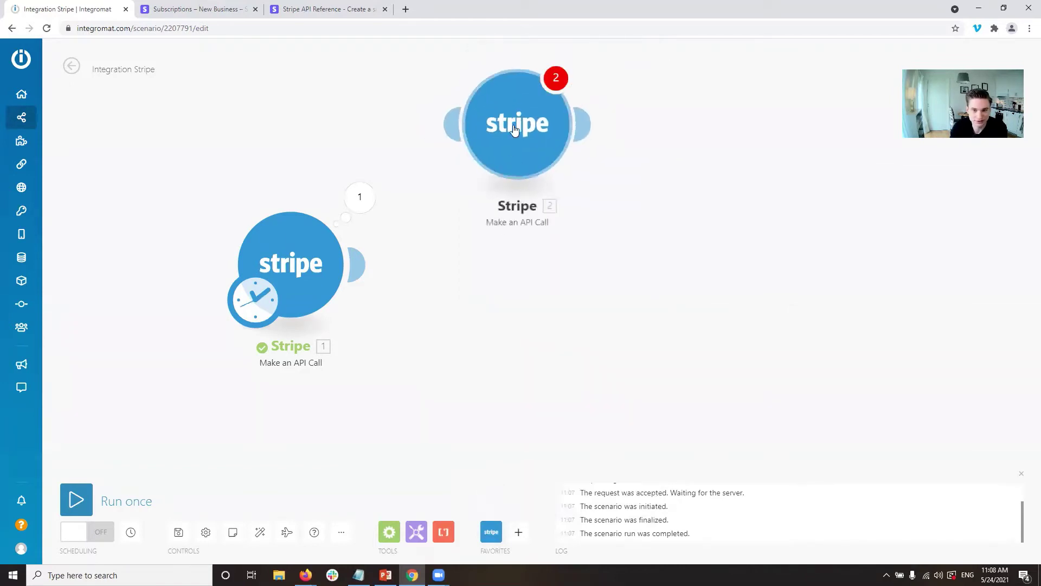
pyautogui.moveTo(515, 128); pyautogui.dragTo(483, 262)
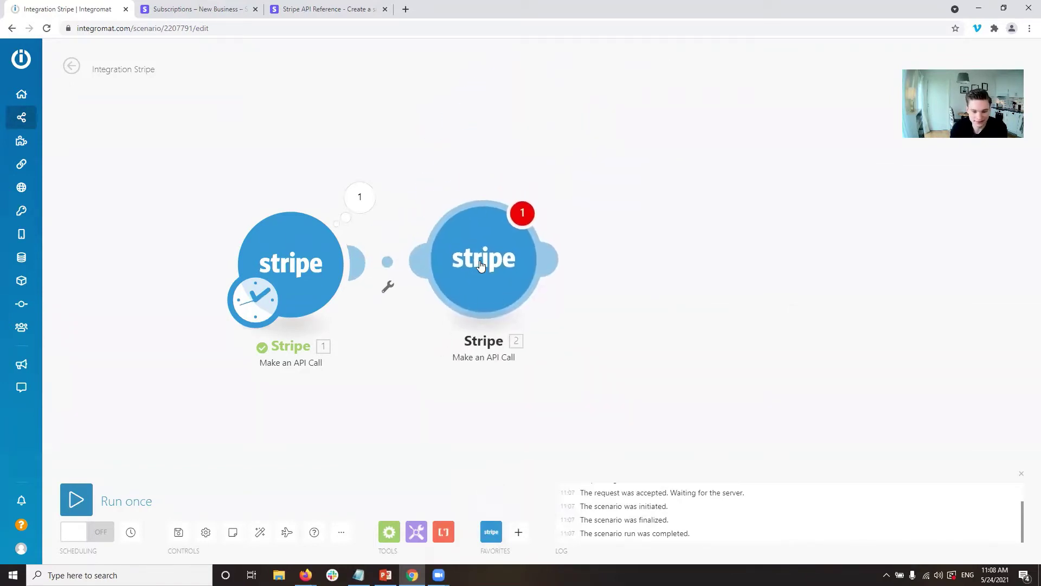
pyautogui.click(478, 318)
pyautogui.click(422, 347)
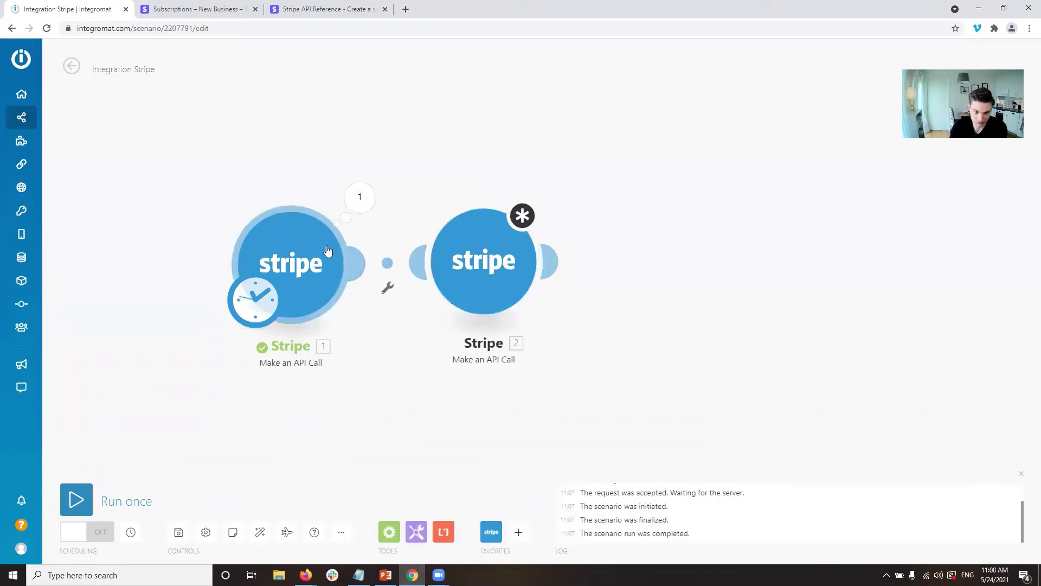
pyautogui.click(499, 238)
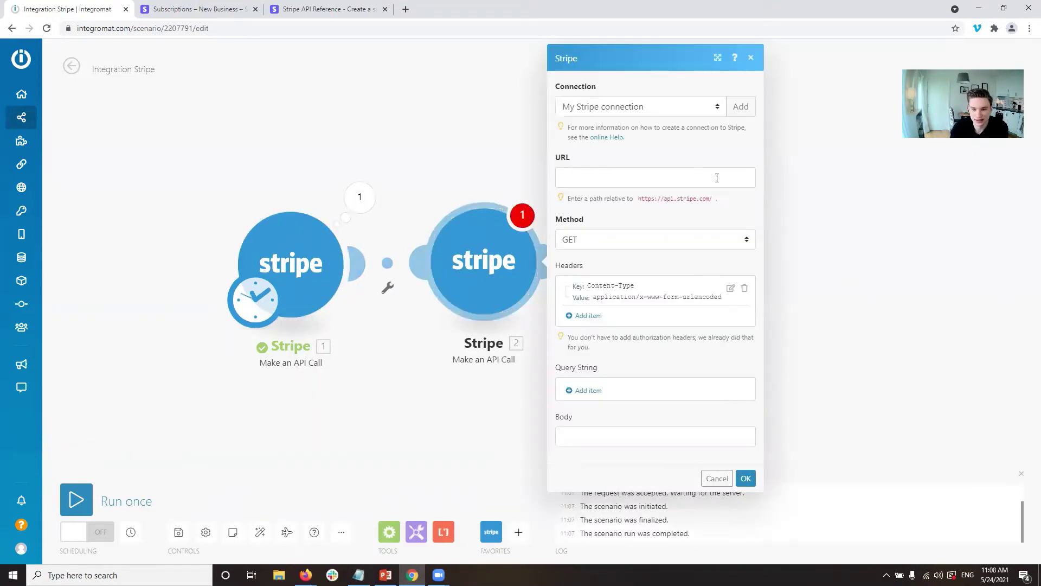
# Step: Set the second Stripe module's method to POST and its connection to New Test Connection
pyautogui.click(698, 239)
pyautogui.click(657, 270)
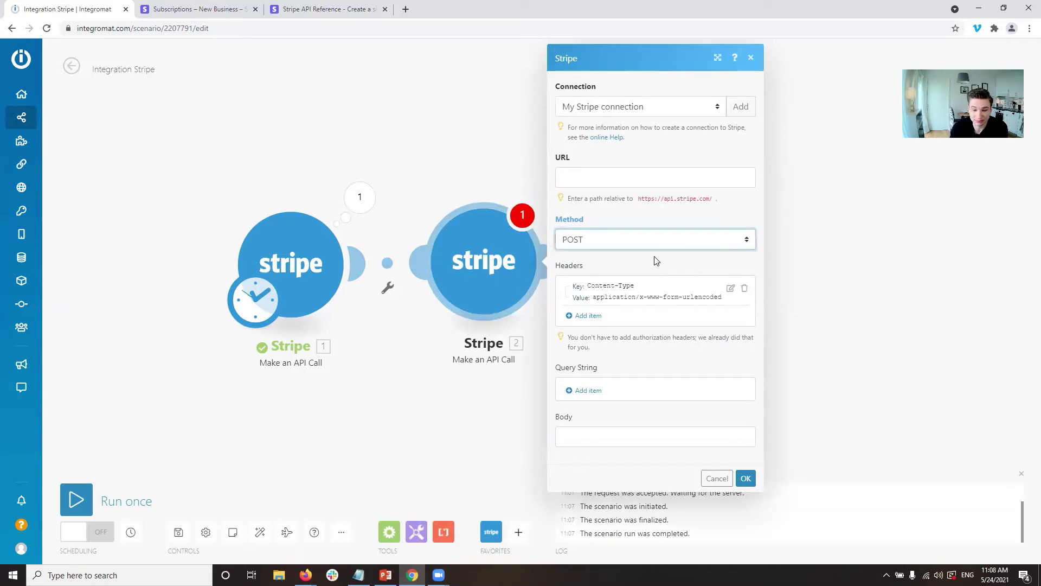
pyautogui.click(740, 106)
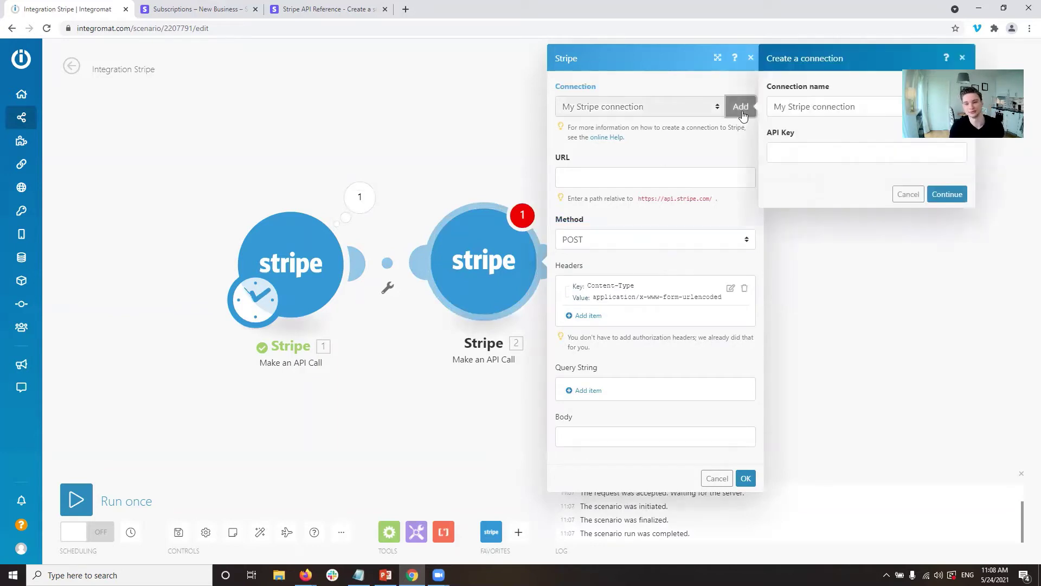
pyautogui.click(922, 196)
pyautogui.click(698, 107)
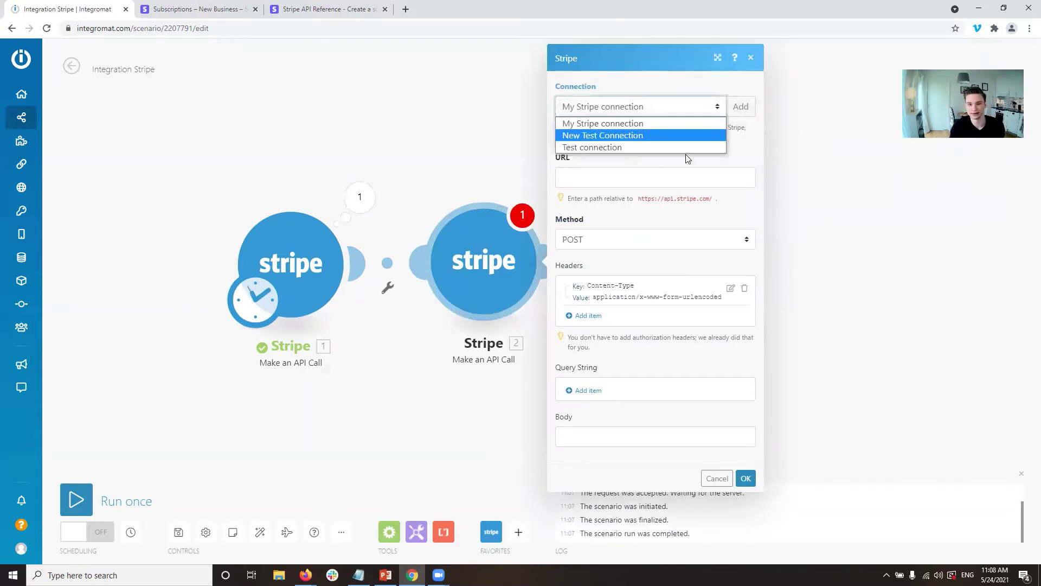
pyautogui.press('Escape')
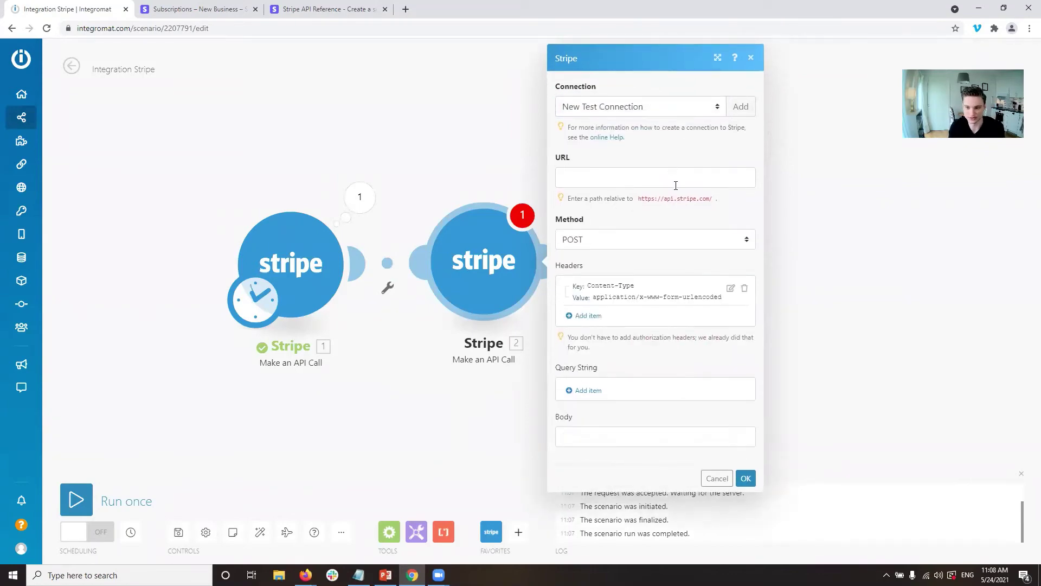
# Step: Copy the v1/subscription_items path from the API reference's curl example into the second Stripe module's URL, ending it with a slash
pyautogui.click(671, 169)
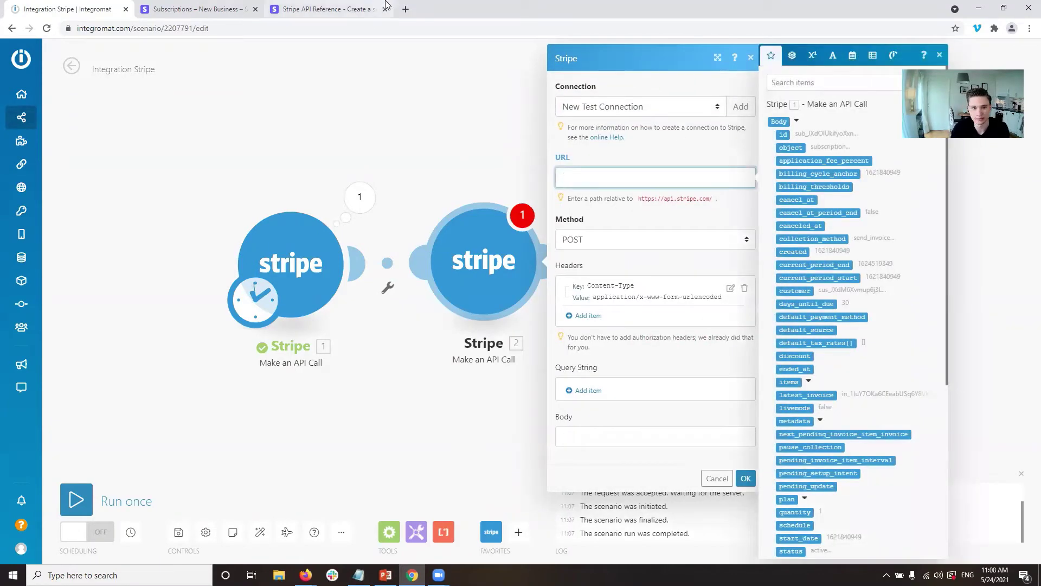
pyautogui.click(325, 9)
pyautogui.click(783, 157)
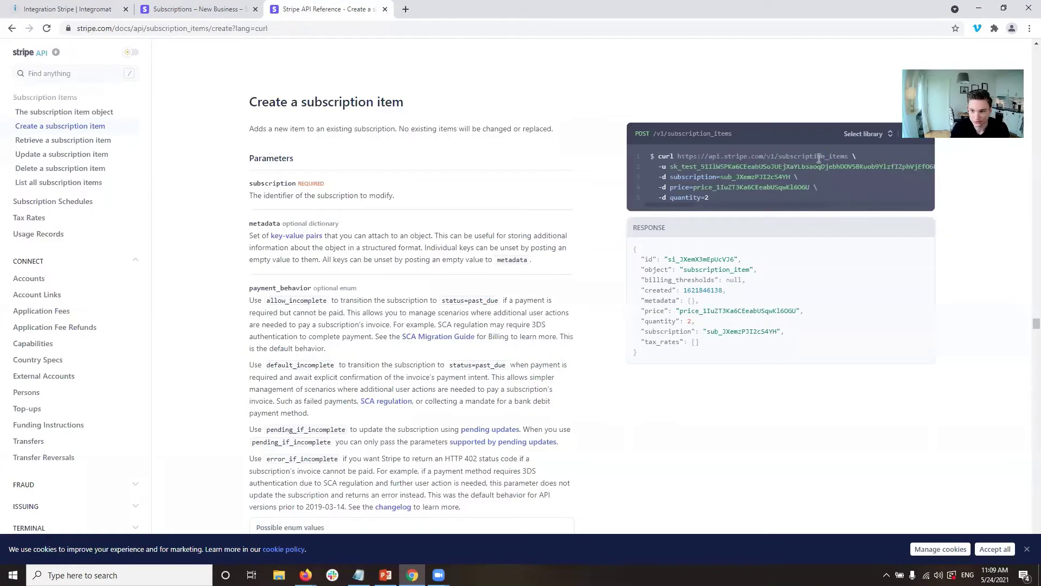
pyautogui.doubleClick(783, 157)
pyautogui.click(850, 155)
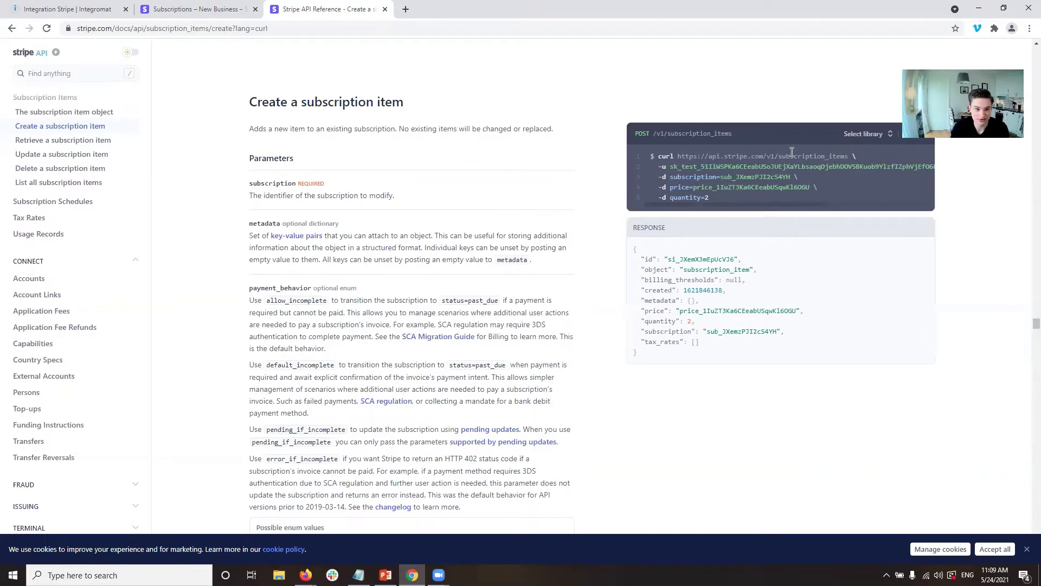
pyautogui.moveTo(850, 156); pyautogui.dragTo(768, 156)
pyautogui.hotkey('ctrl', 'c')
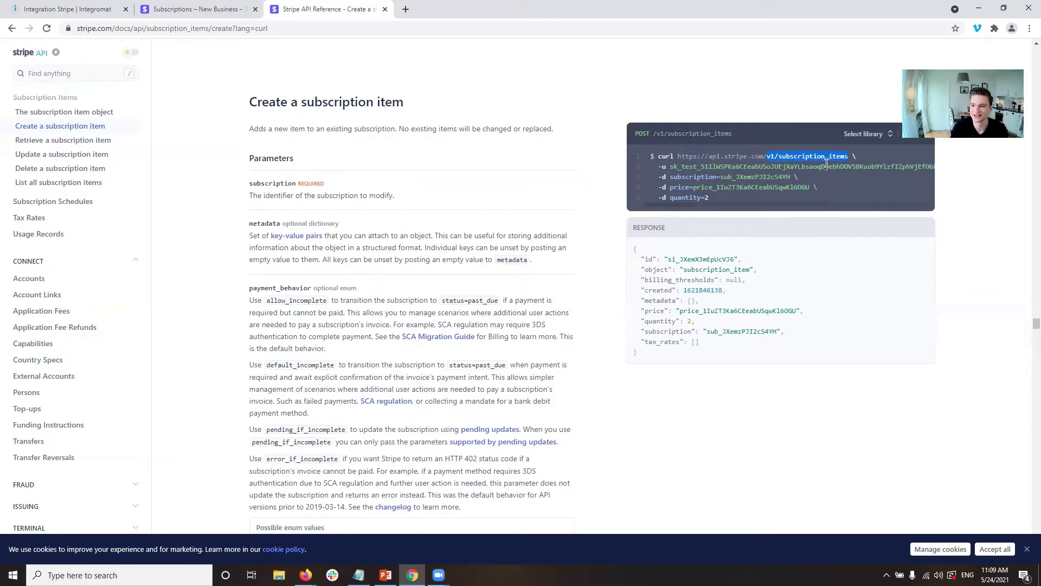
pyautogui.click(10, 4)
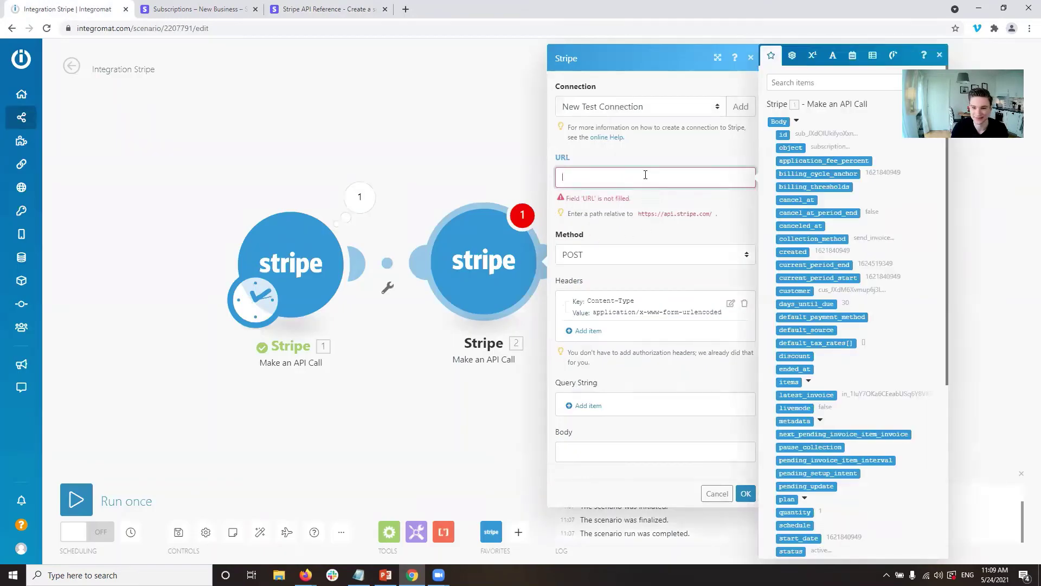
pyautogui.hotkey('ctrl', 'v')
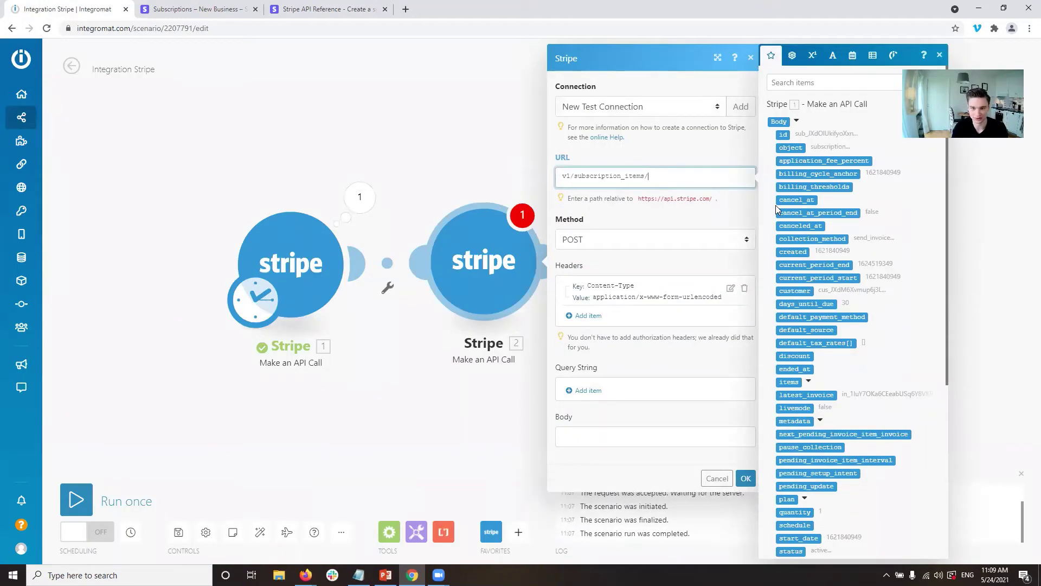
# Step: Examine the API key line in the curl example, and check the second module's connection, URL path and method against it
pyautogui.click(331, 9)
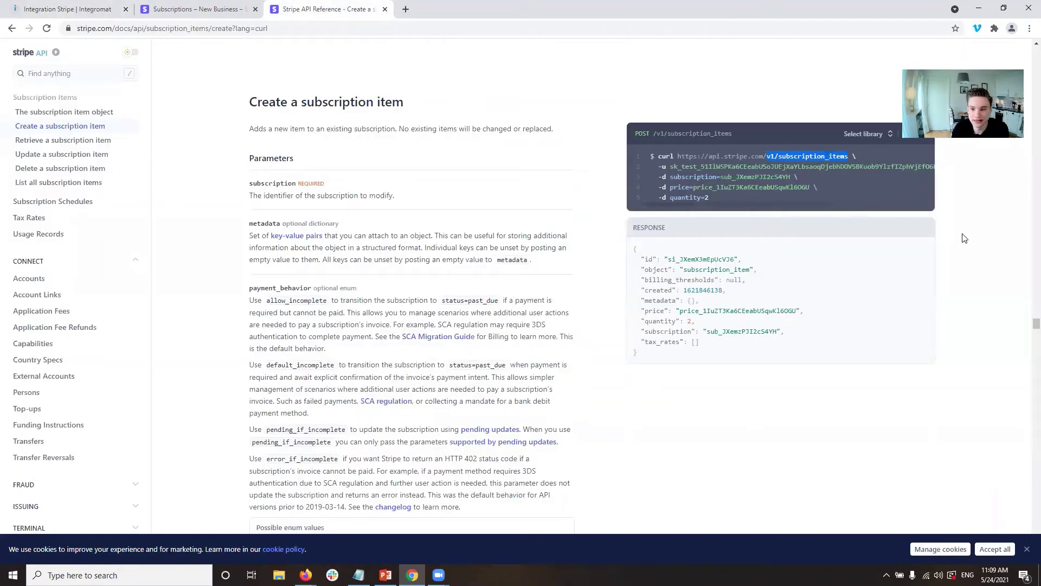
pyautogui.doubleClick(688, 178)
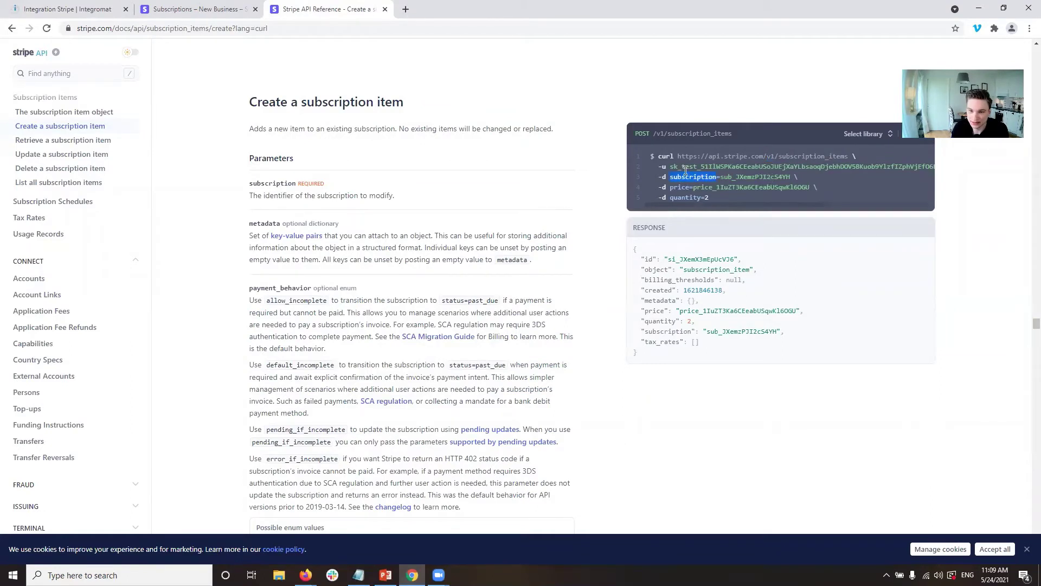
pyautogui.moveTo(672, 166); pyautogui.dragTo(882, 167)
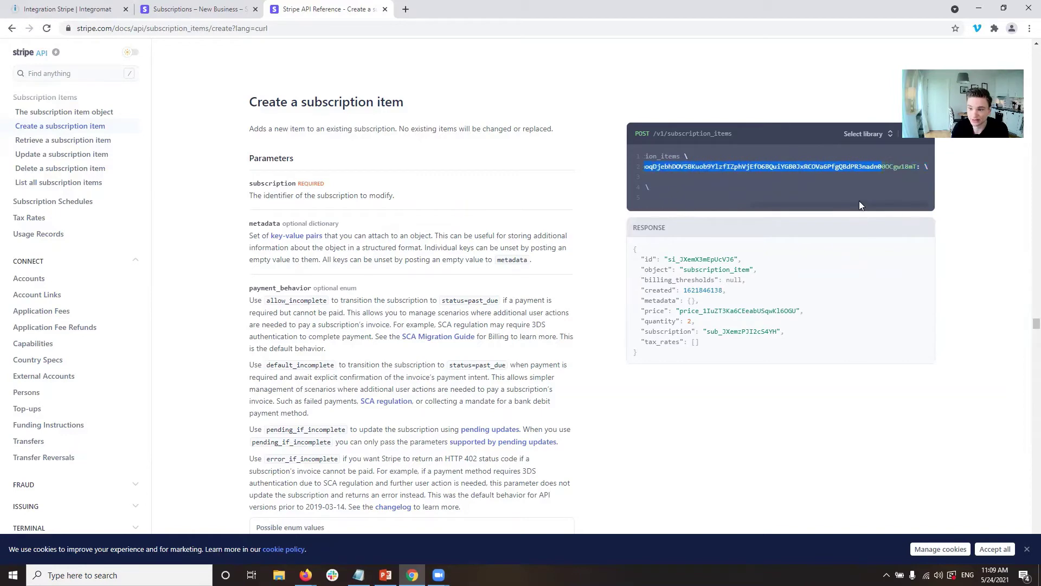
pyautogui.click(89, 6)
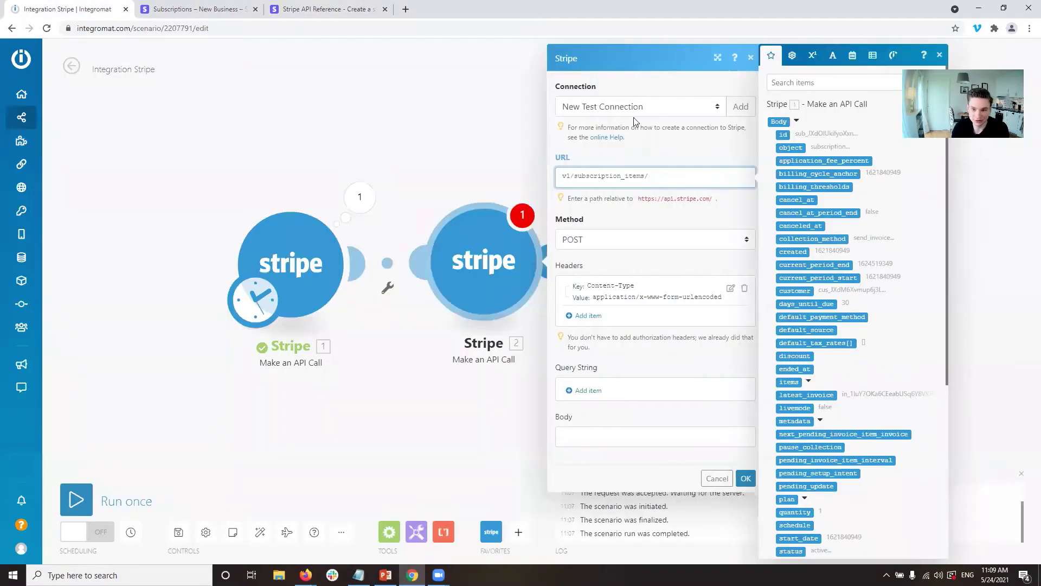
pyautogui.click(709, 107)
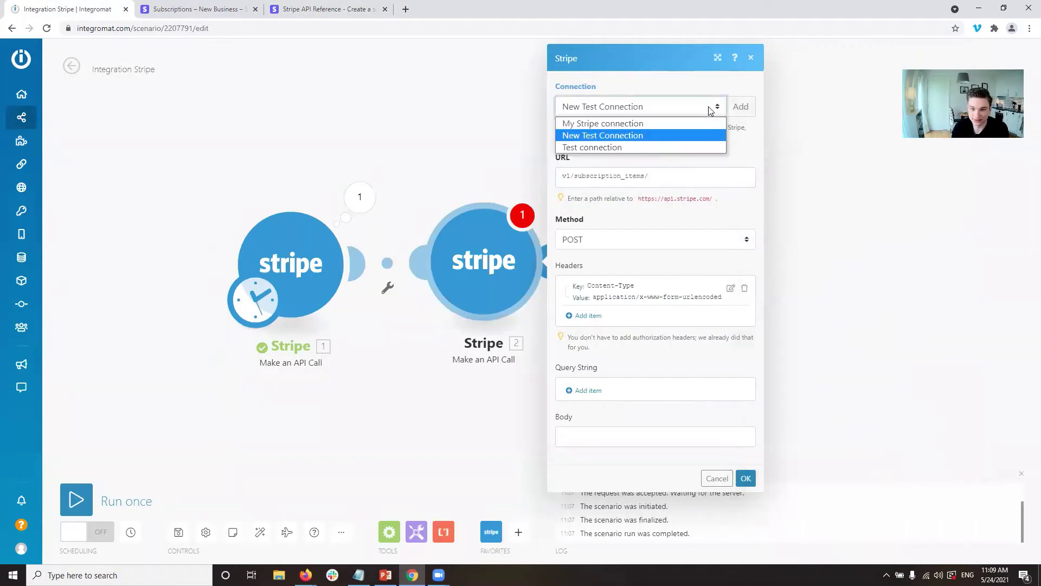
pyautogui.click(632, 135)
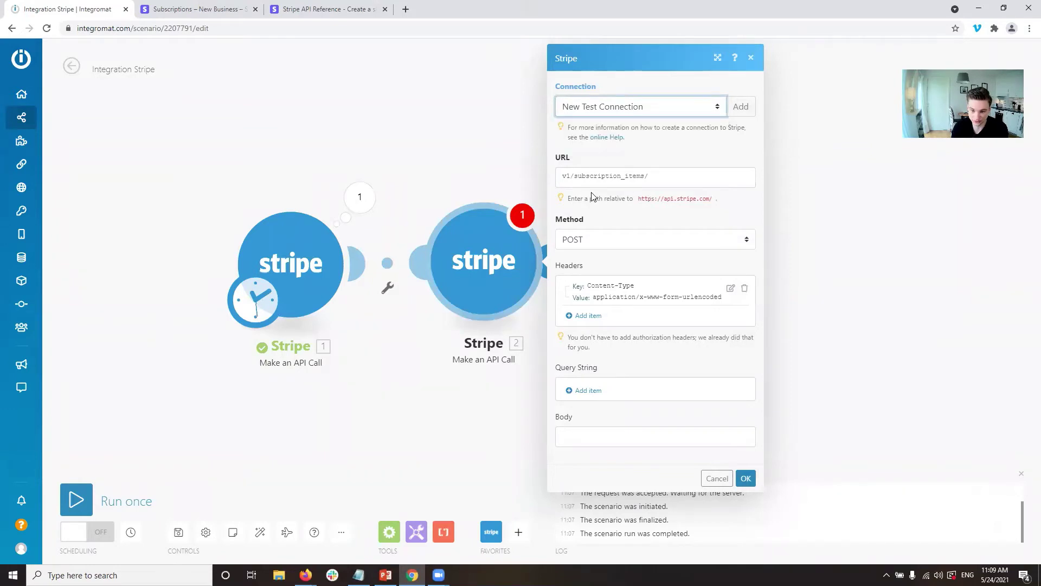
pyautogui.click(635, 176)
pyautogui.doubleClick(634, 175)
pyautogui.click(623, 238)
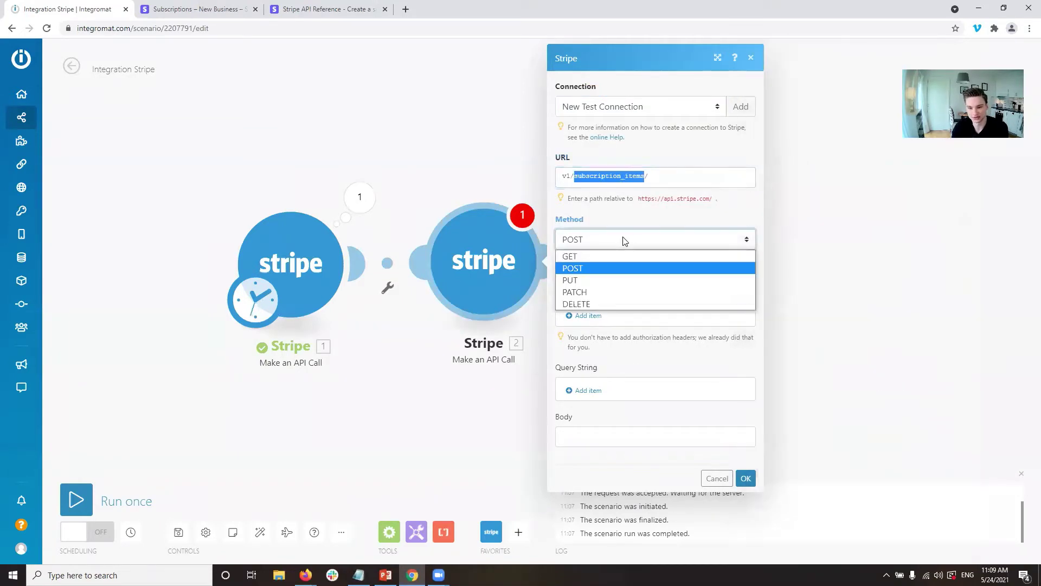
pyautogui.click(624, 239)
# Step: Copy the subscription= parameter name from the API reference's curl example into the second Stripe module's Body
pyautogui.click(189, 6)
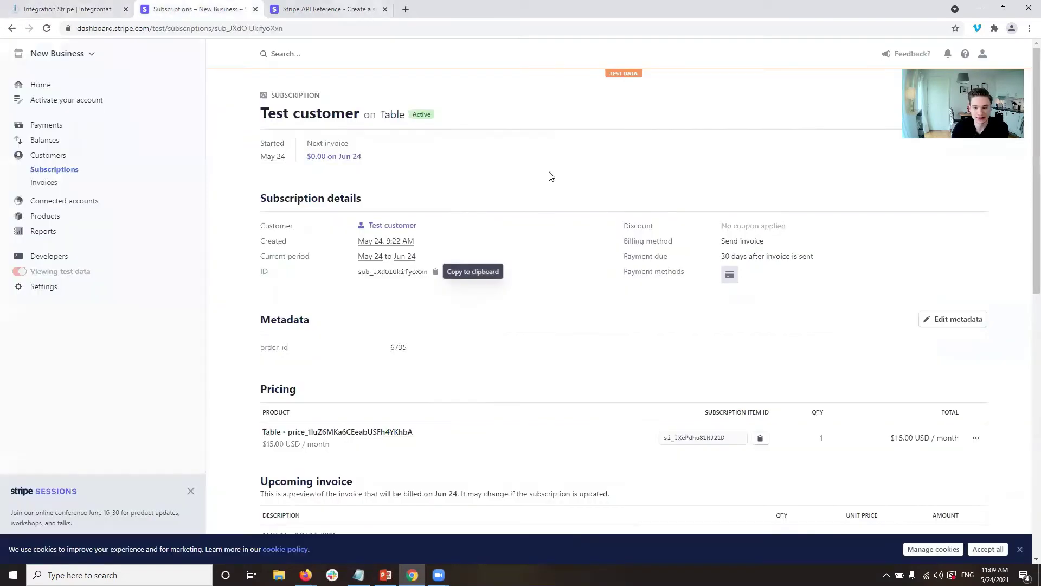
pyautogui.hotkey('ctrl', 'Tab')
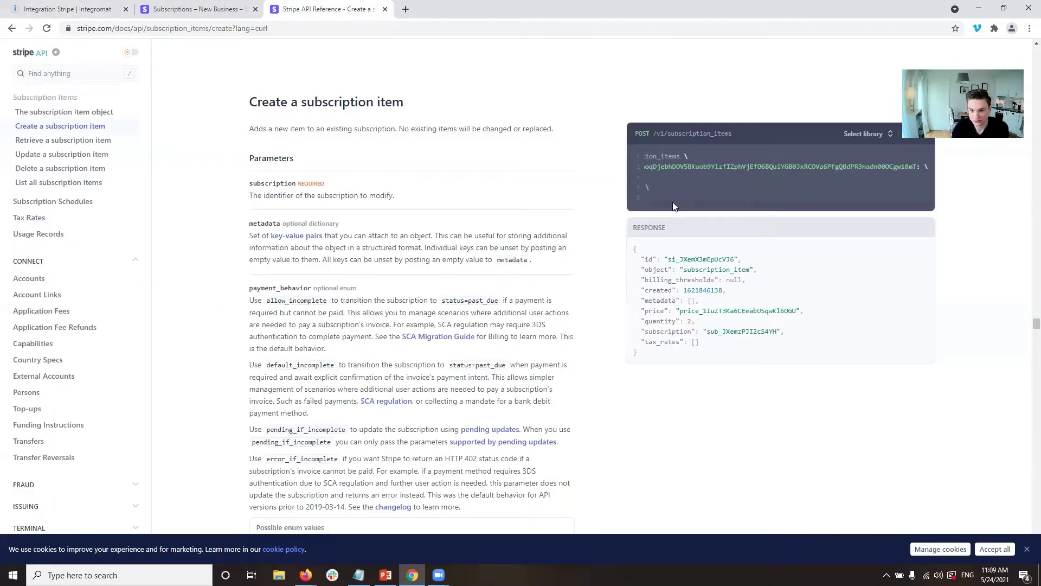
pyautogui.hscroll(-5, 653, 208)
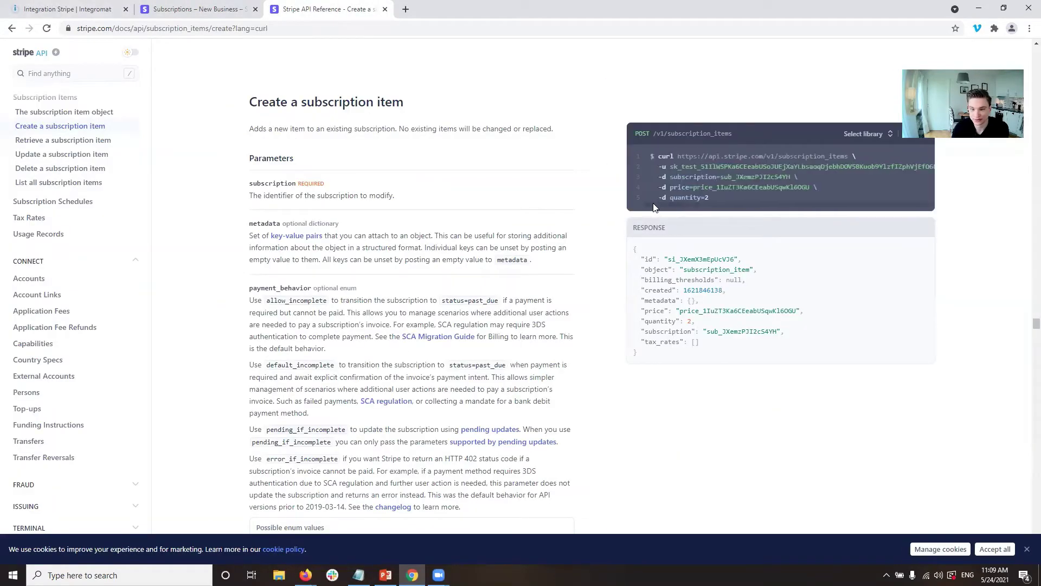
pyautogui.doubleClick(714, 181)
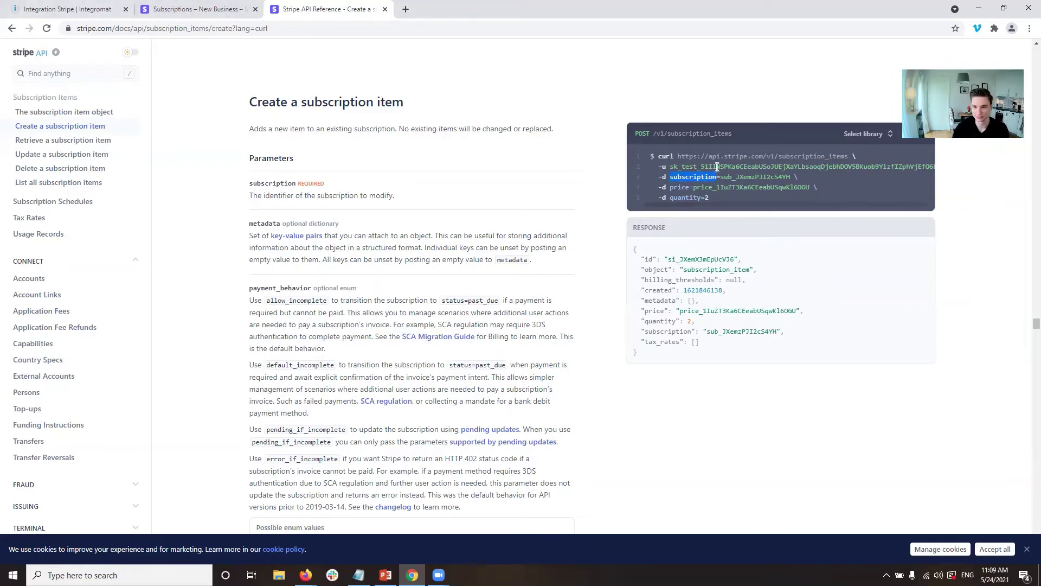
pyautogui.click(723, 179)
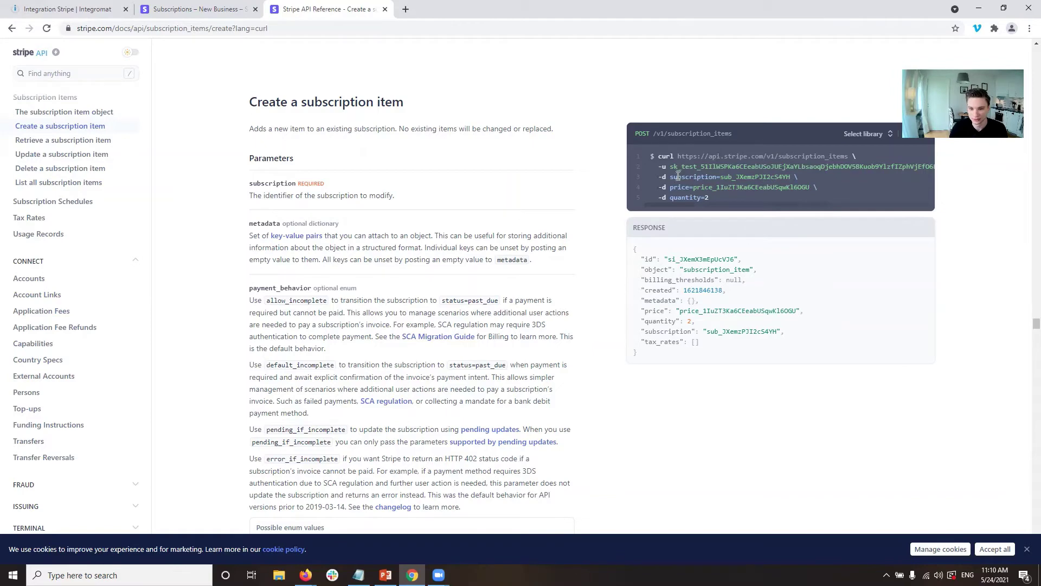
pyautogui.moveTo(670, 176); pyautogui.dragTo(721, 177)
pyautogui.hotkey('ctrl', 'c')
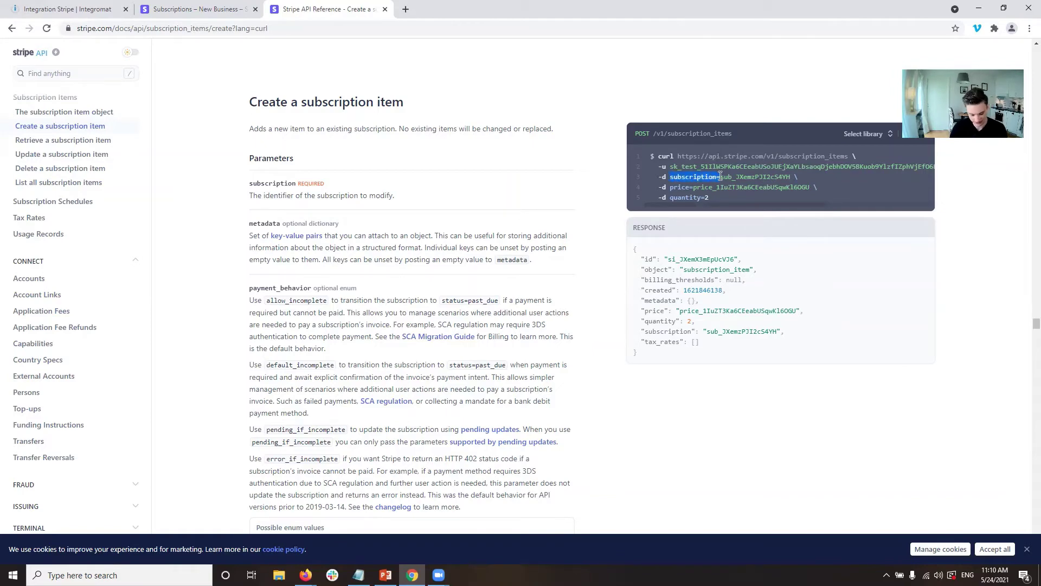
pyautogui.click(68, 9)
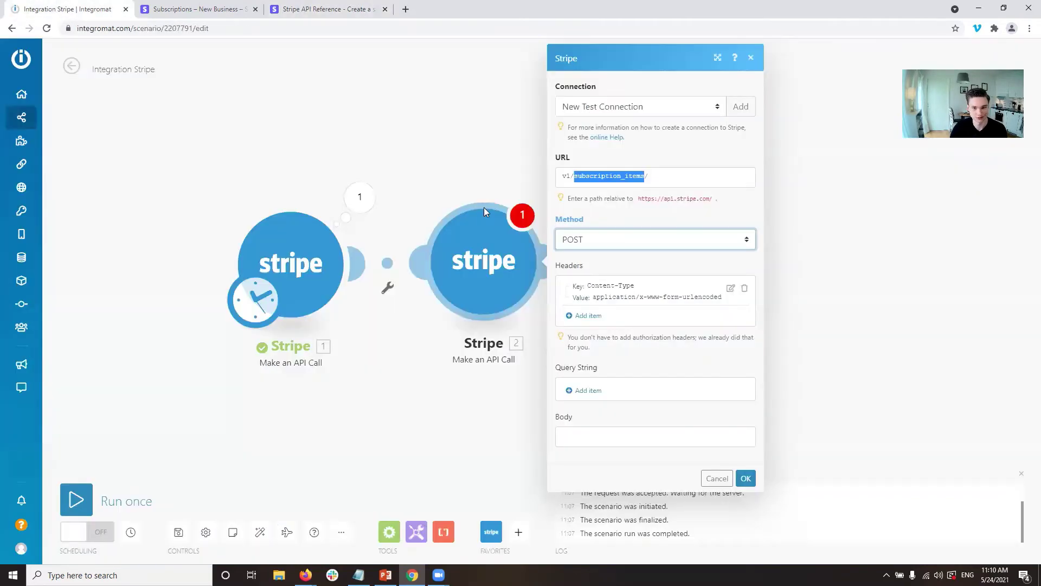
pyautogui.click(589, 433)
pyautogui.hotkey('ctrl', 'v')
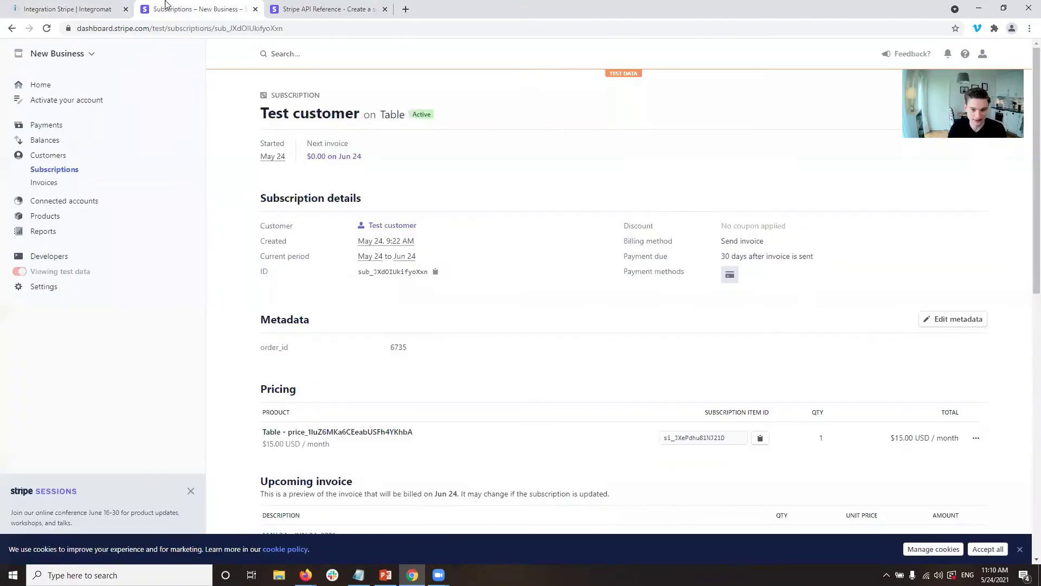
# Step: Copy the subscription ID from the first Stripe module's URL and append it after subscription= in the second module's Body
pyautogui.click(136, 6)
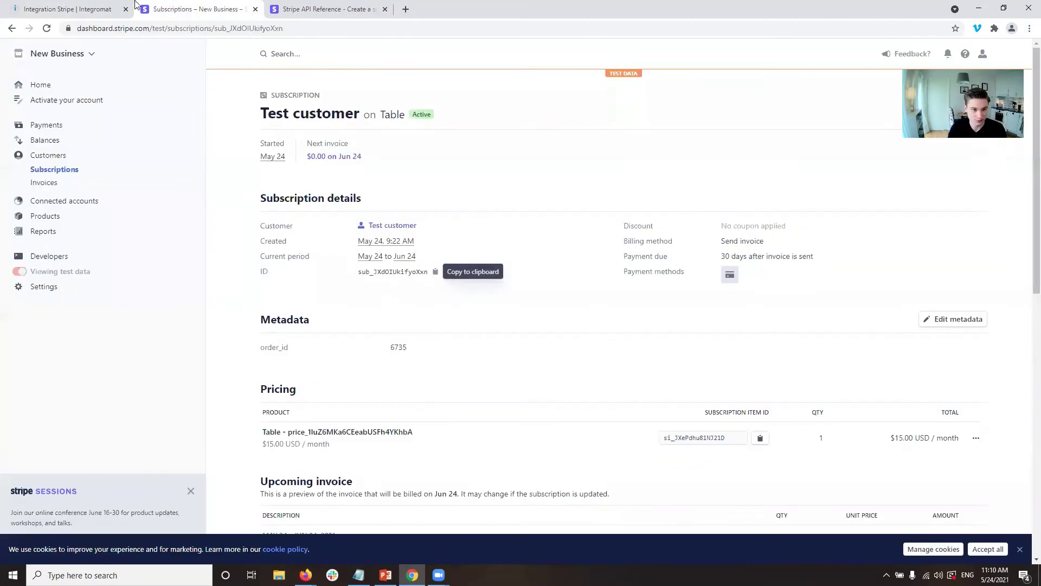
pyautogui.click(71, 9)
pyautogui.click(290, 261)
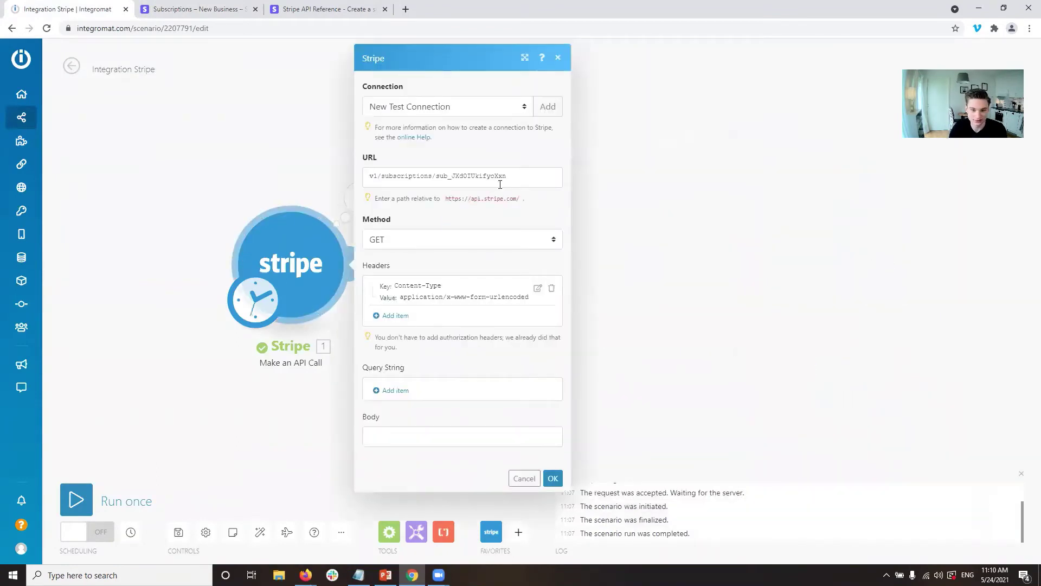
pyautogui.moveTo(506, 177); pyautogui.dragTo(436, 179)
pyautogui.hotkey('ctrl', 'c')
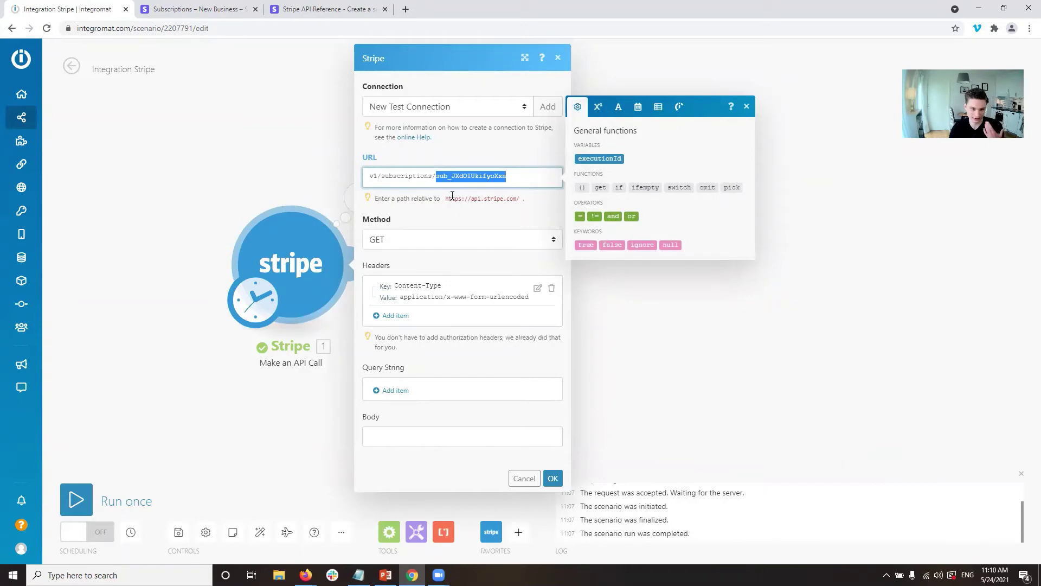
pyautogui.press('Escape')
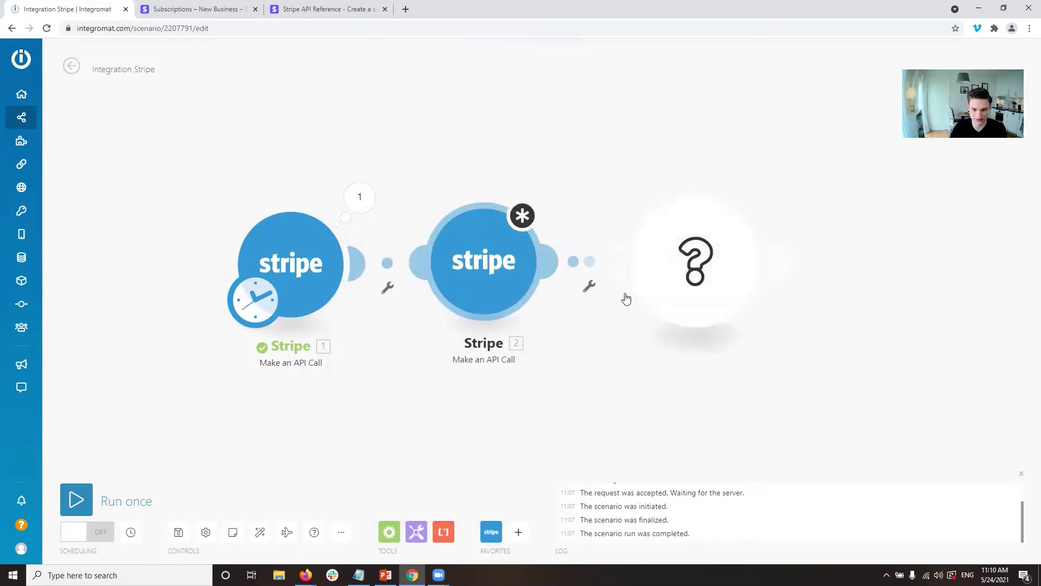
pyautogui.click(640, 282)
pyautogui.click(483, 260)
pyautogui.click(646, 435)
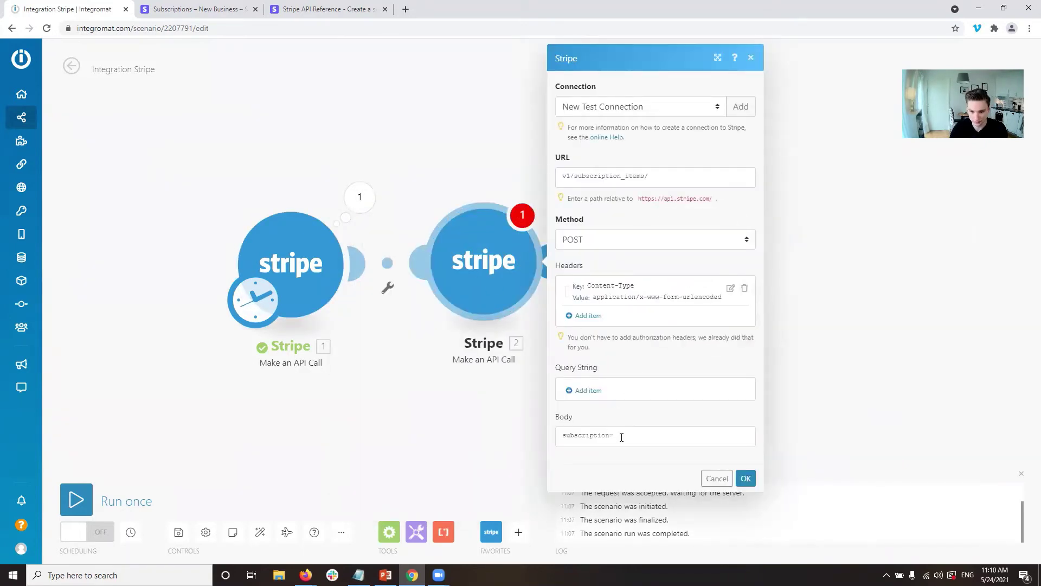
pyautogui.hotkey('ctrl', 'v')
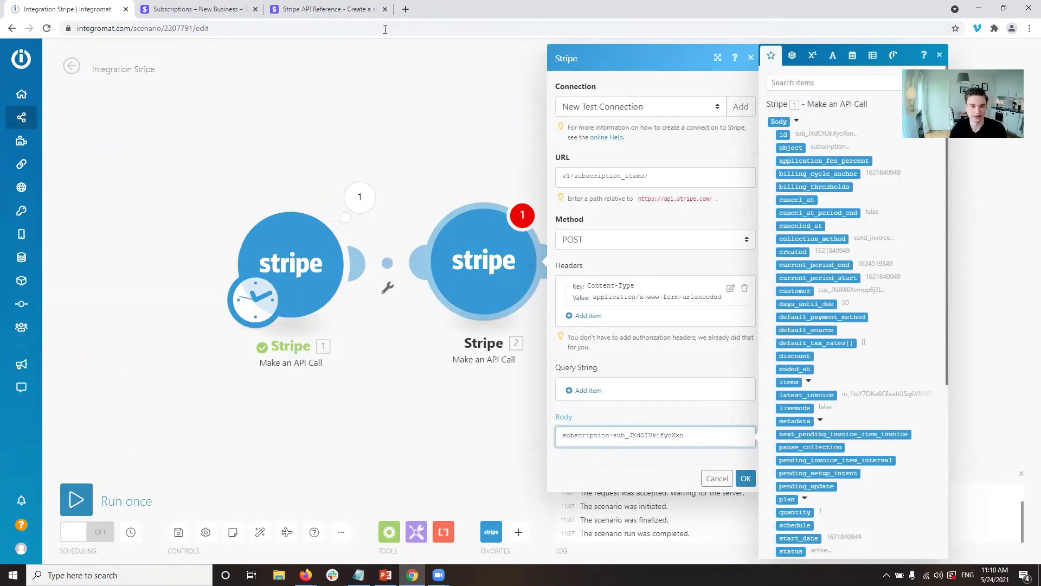
# Step: Look up the price parameter in the API reference's curl example and append &price= to the second Stripe module's Body
pyautogui.click(304, 9)
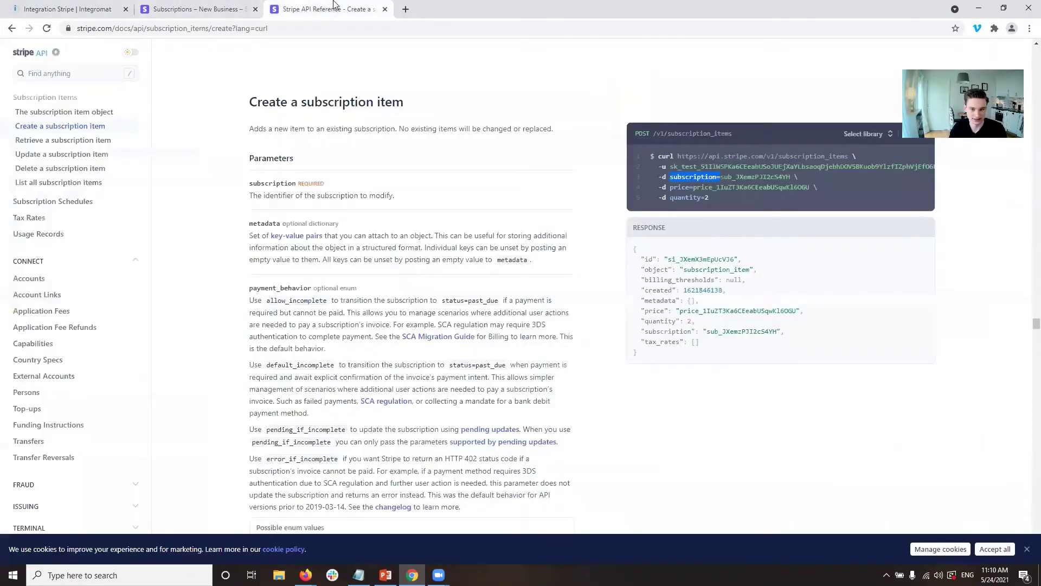
pyautogui.doubleClick(681, 187)
pyautogui.moveTo(693, 187); pyautogui.dragTo(679, 186)
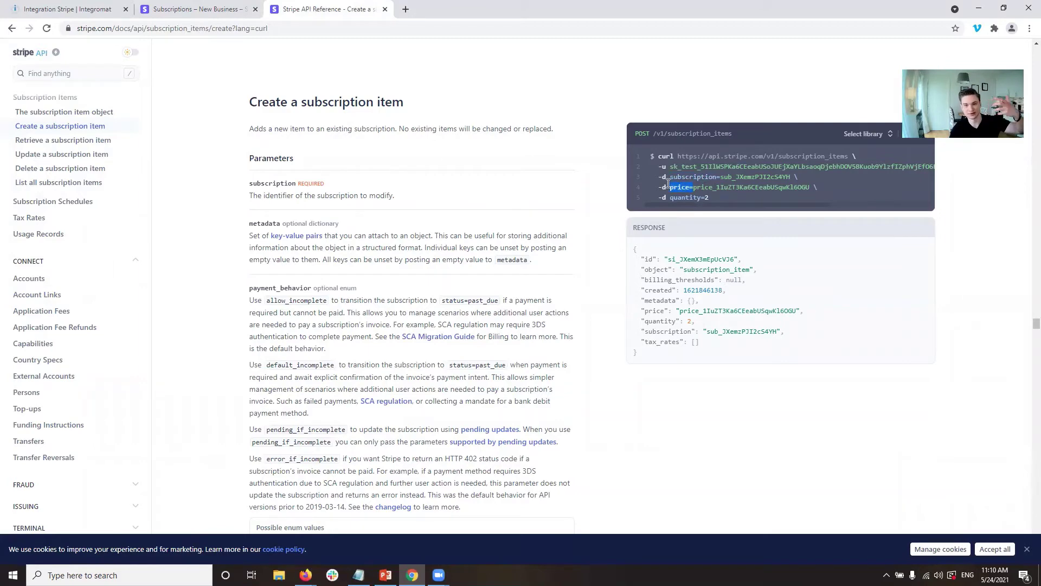
pyautogui.click(76, 7)
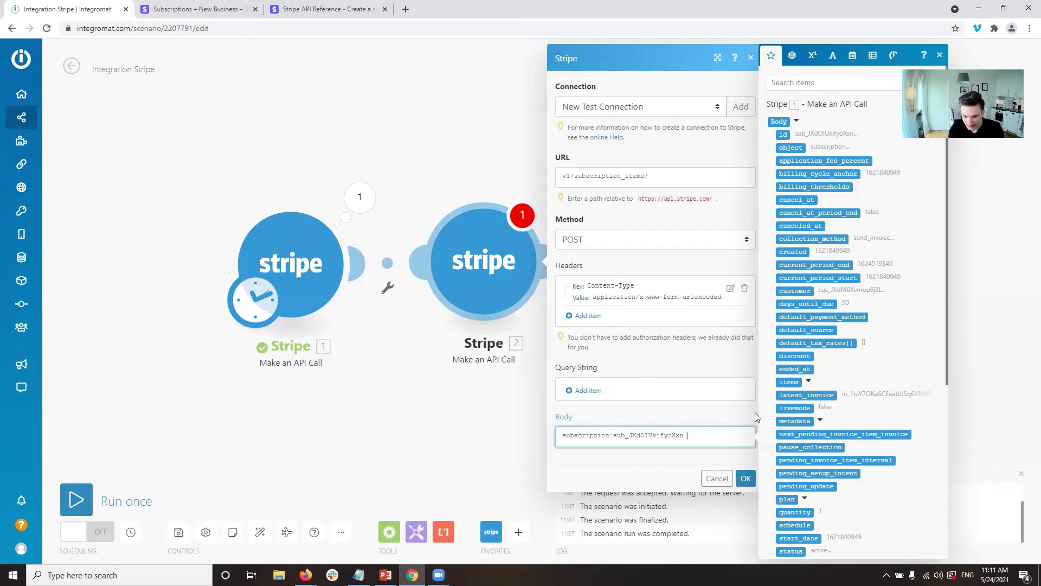
pyautogui.press('BackSpace')
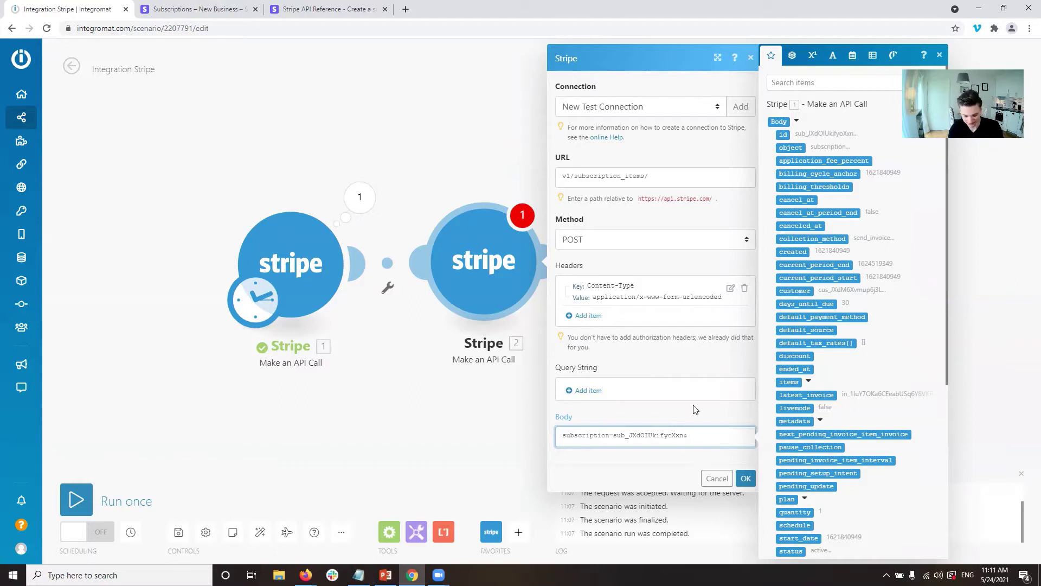
pyautogui.write('&price=')
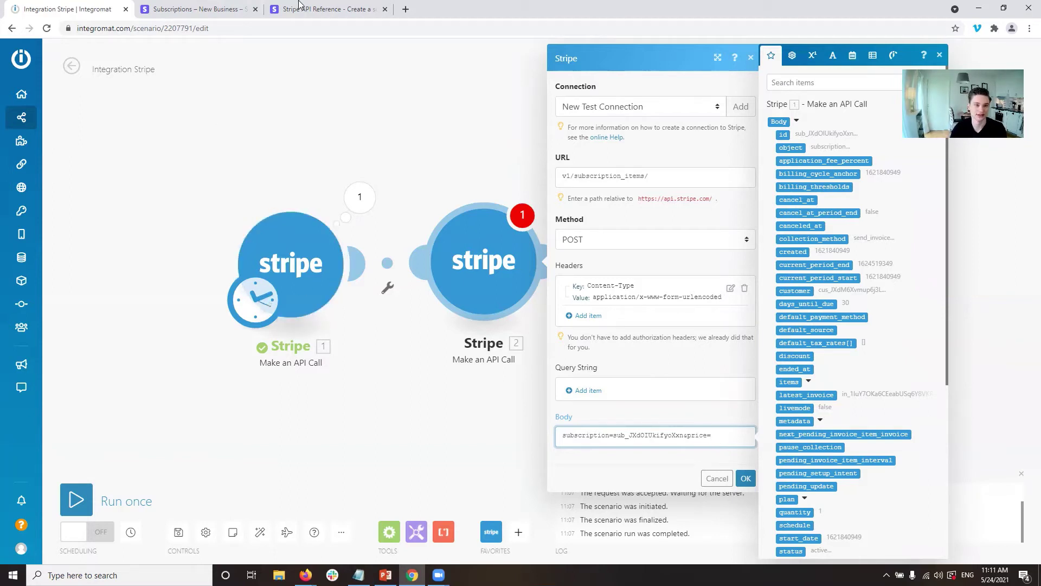
# Step: Check the price value's format in the curl example and copy the API ID of the Paint product's monthly price from the Stripe dashboard
pyautogui.click(343, 11)
pyautogui.click(718, 190)
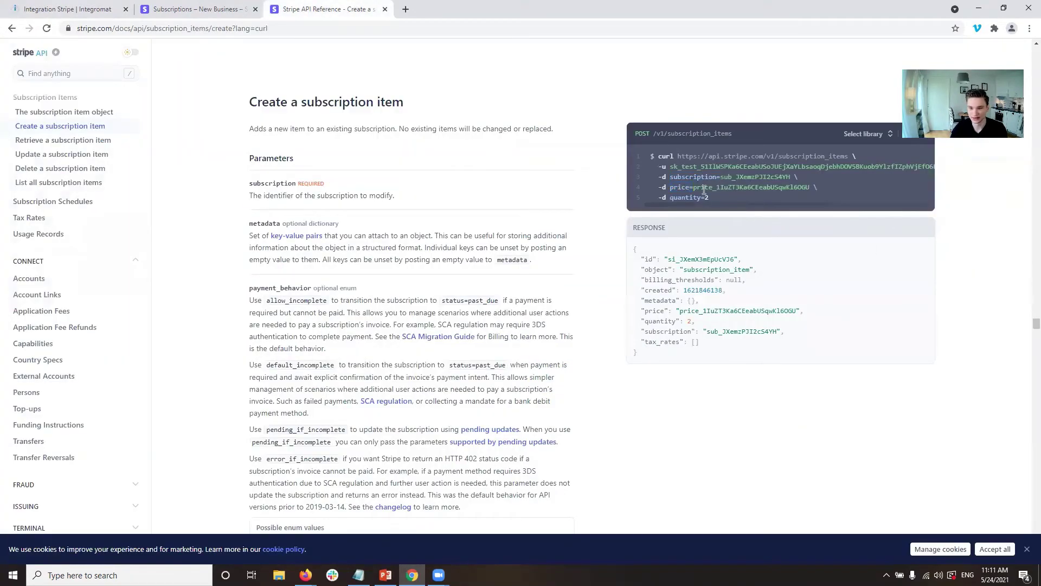
pyautogui.moveTo(699, 189); pyautogui.dragTo(793, 193)
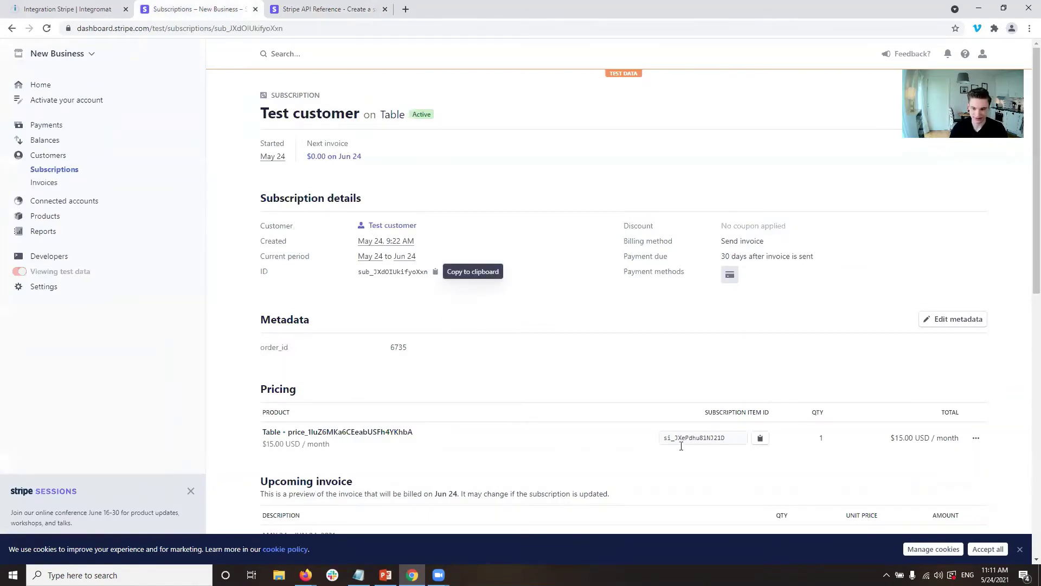
pyautogui.click(57, 220)
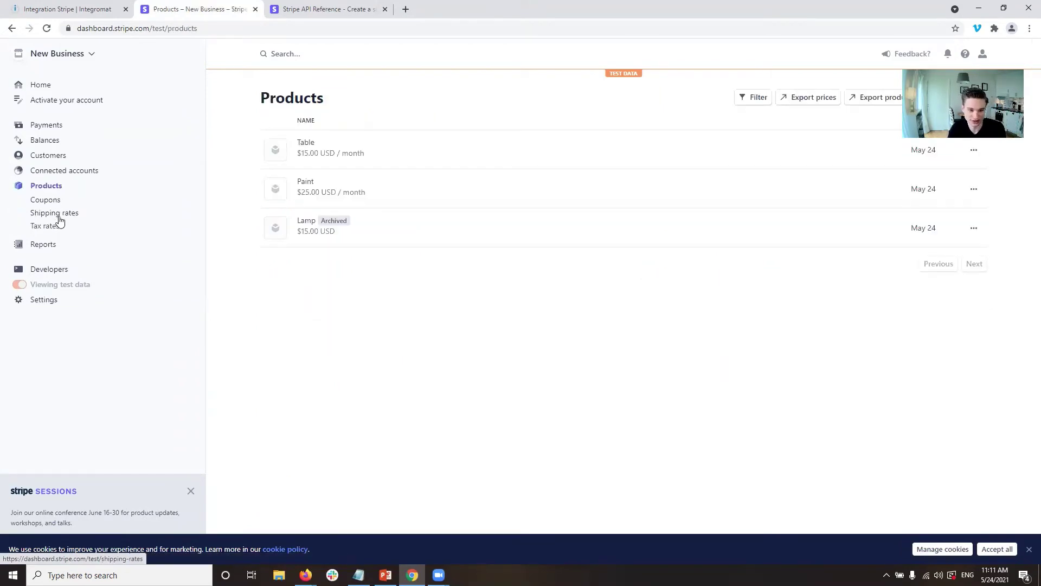
pyautogui.click(326, 188)
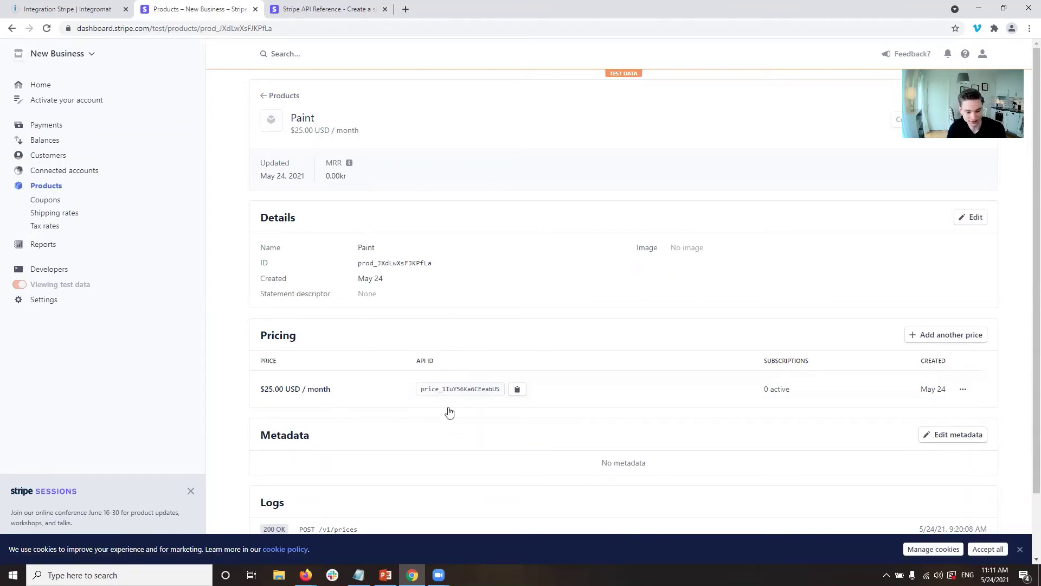
pyautogui.moveTo(438, 361); pyautogui.dragTo(404, 364)
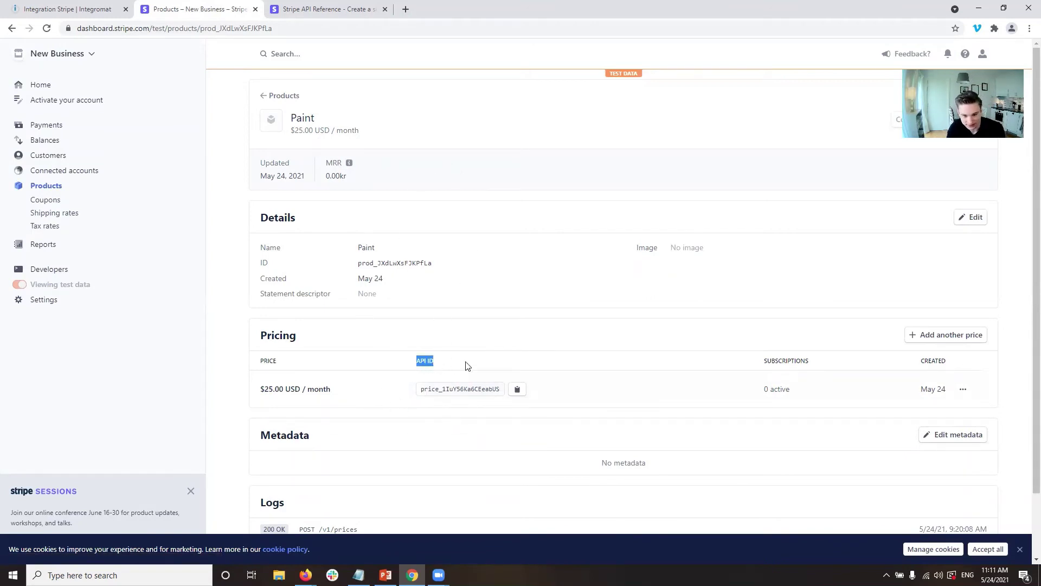
pyautogui.click(517, 394)
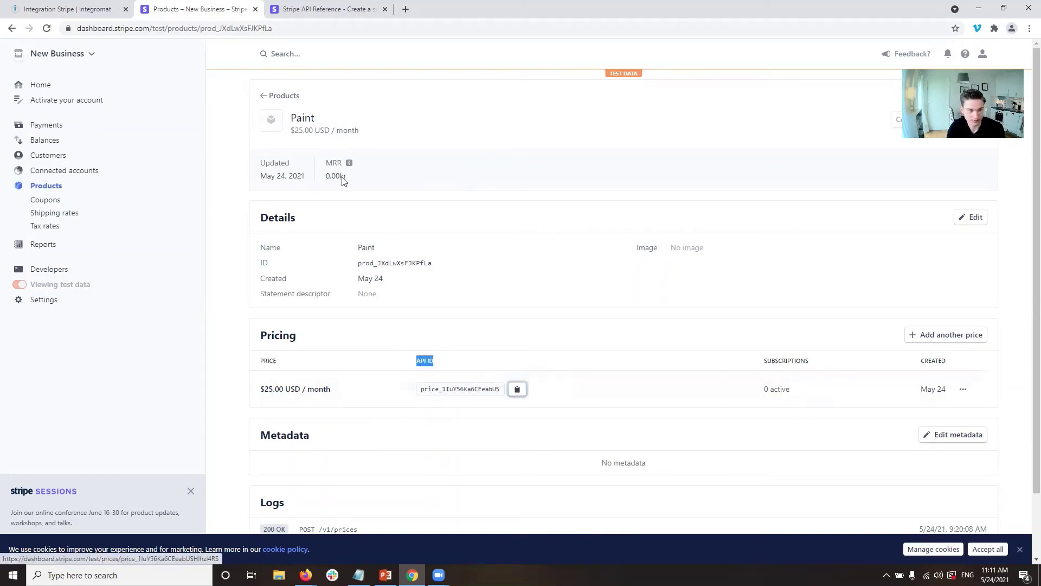
# Step: Paste the copied price ID after price= in the second Stripe module's Body and add an & behind it
pyautogui.click(62, 8)
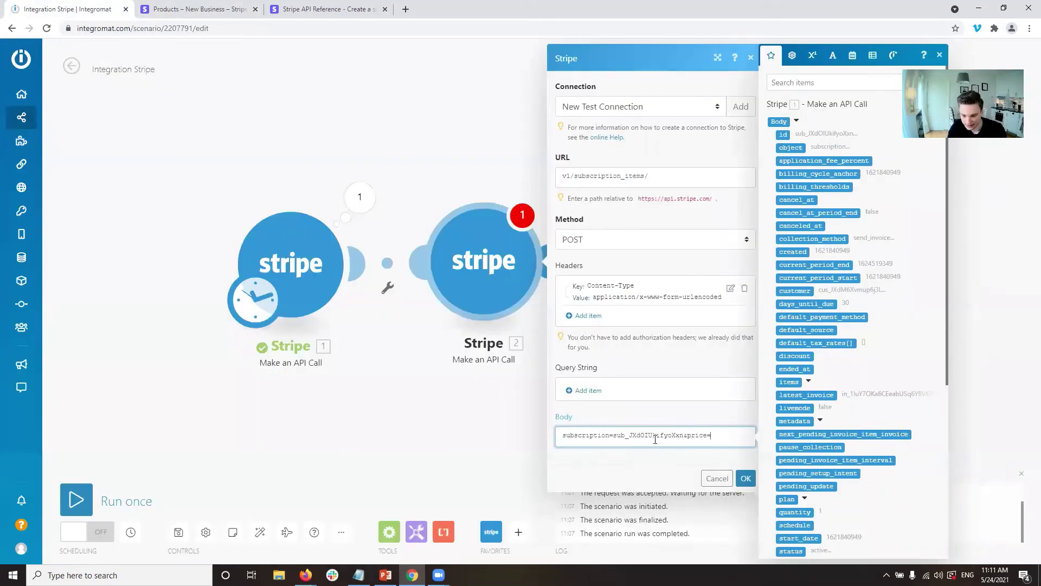
pyautogui.moveTo(684, 435); pyautogui.dragTo(711, 436)
pyautogui.click(717, 436)
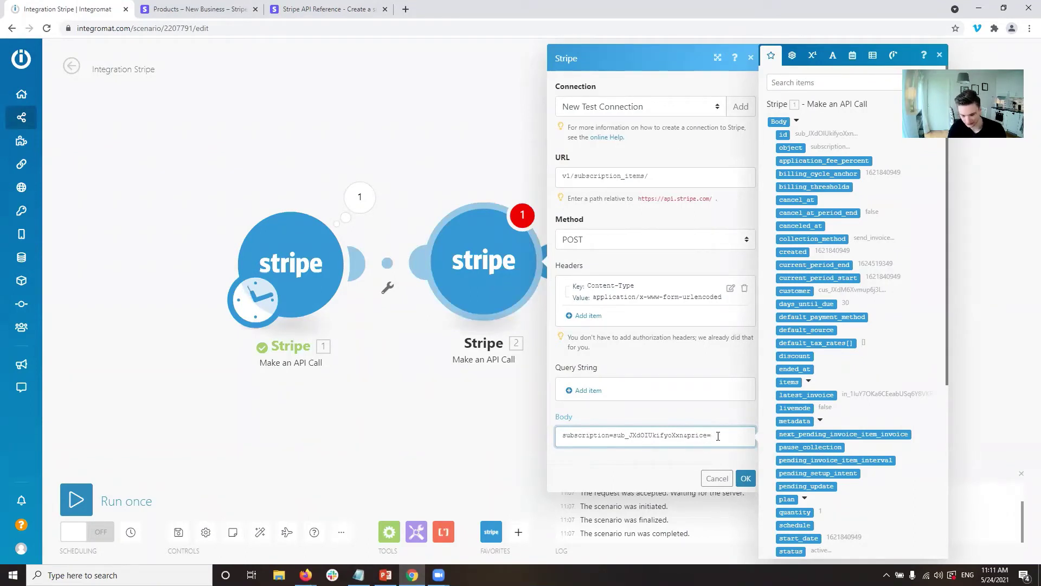
pyautogui.hotkey('ctrl', 'v')
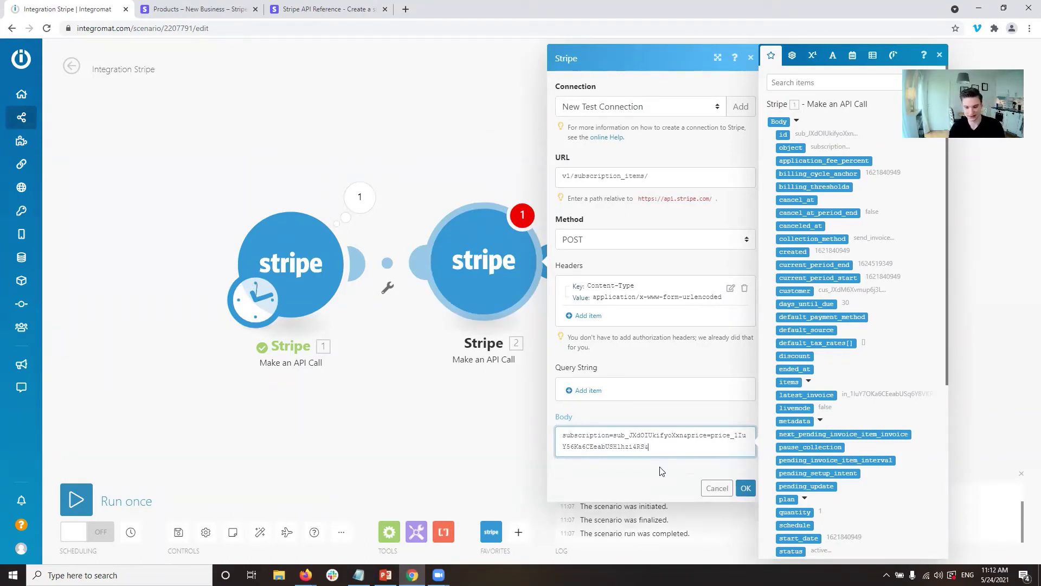
# Step: Look up the quantity parameter in the curl example and append quantity=1 to the end of the second module's Body
pyautogui.doubleClick(612, 447)
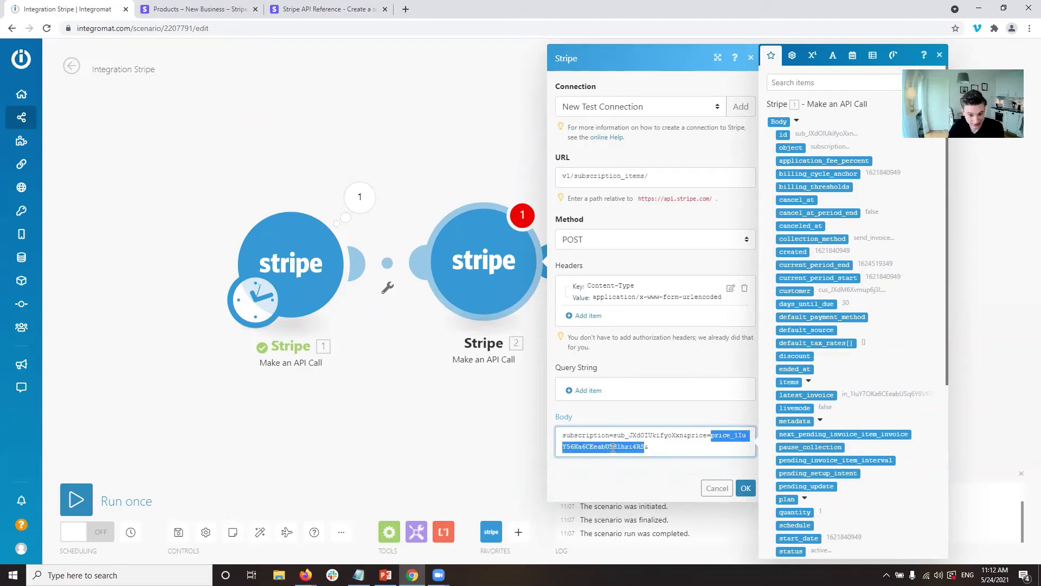
pyautogui.click(302, 6)
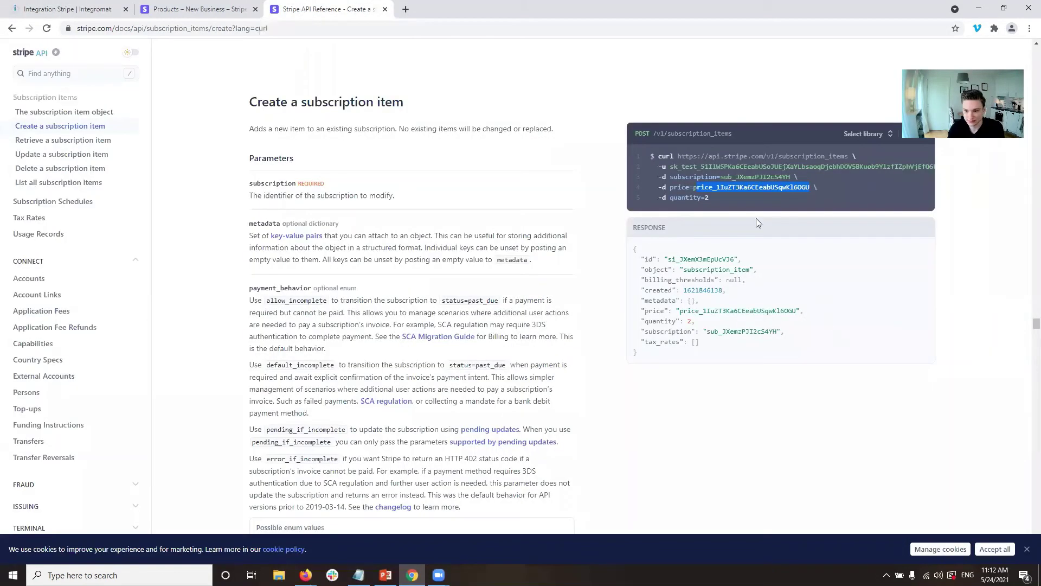
pyautogui.doubleClick(692, 198)
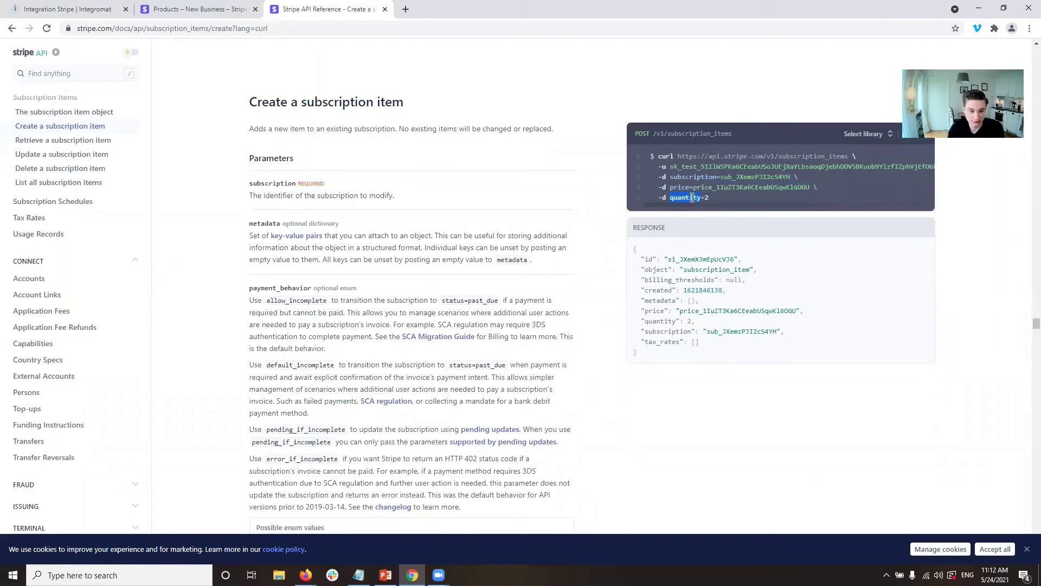
pyautogui.click(98, 8)
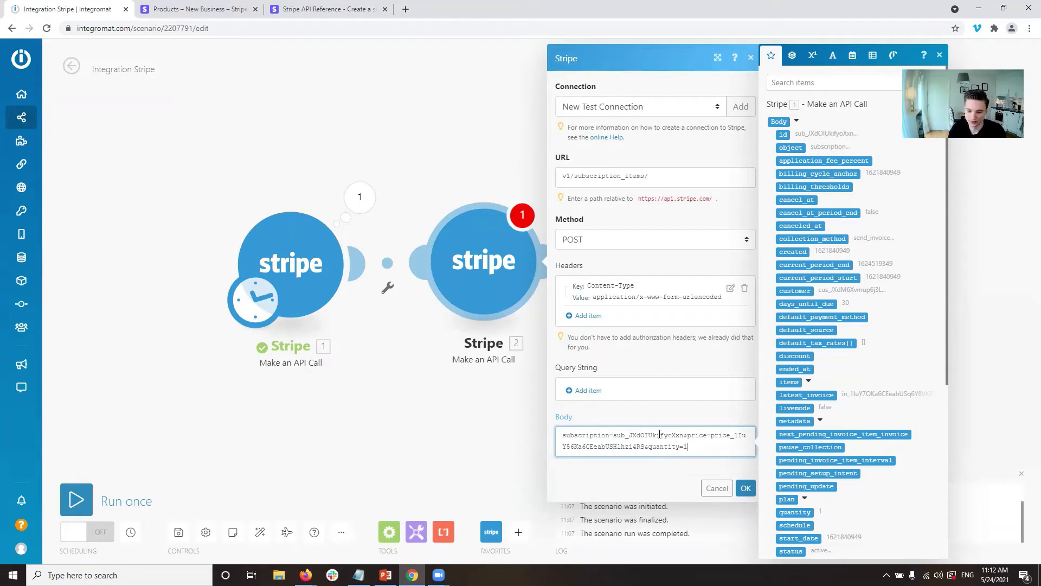
# Step: Review the subscription, price and quantity parameters and the & separators in the second module's Body
pyautogui.doubleClick(579, 437)
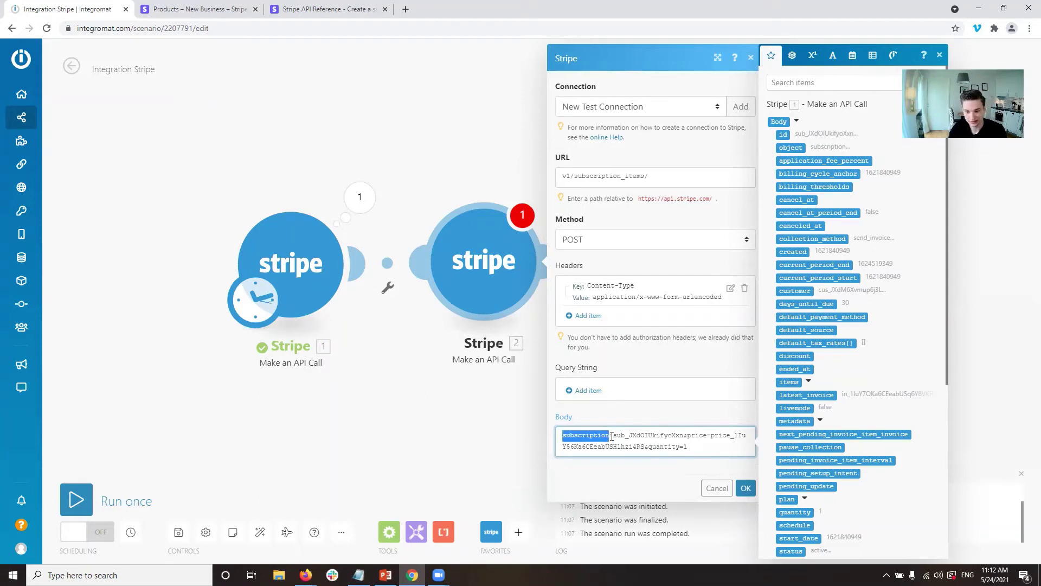
pyautogui.doubleClick(644, 437)
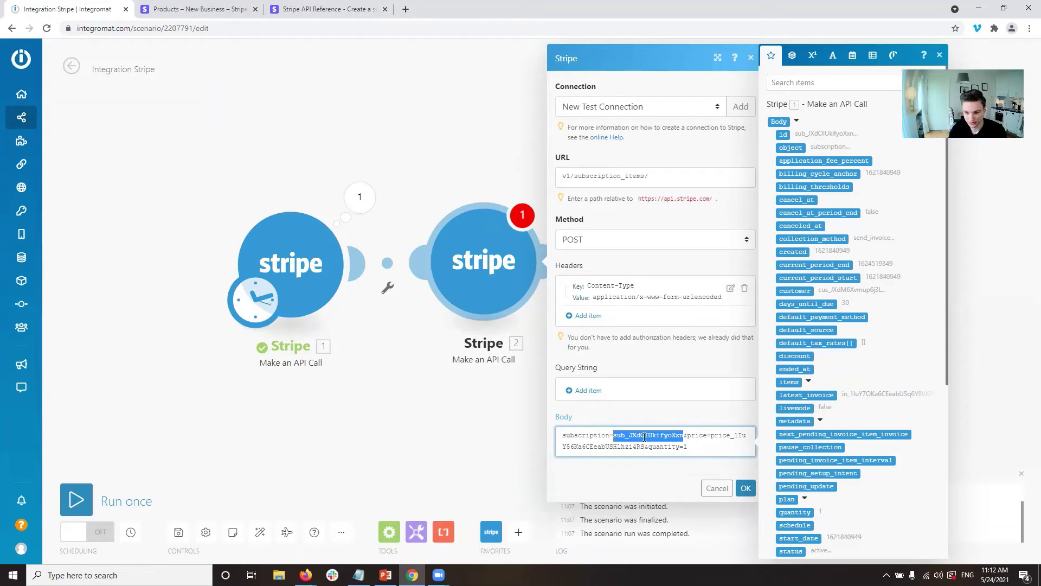
pyautogui.click(686, 437)
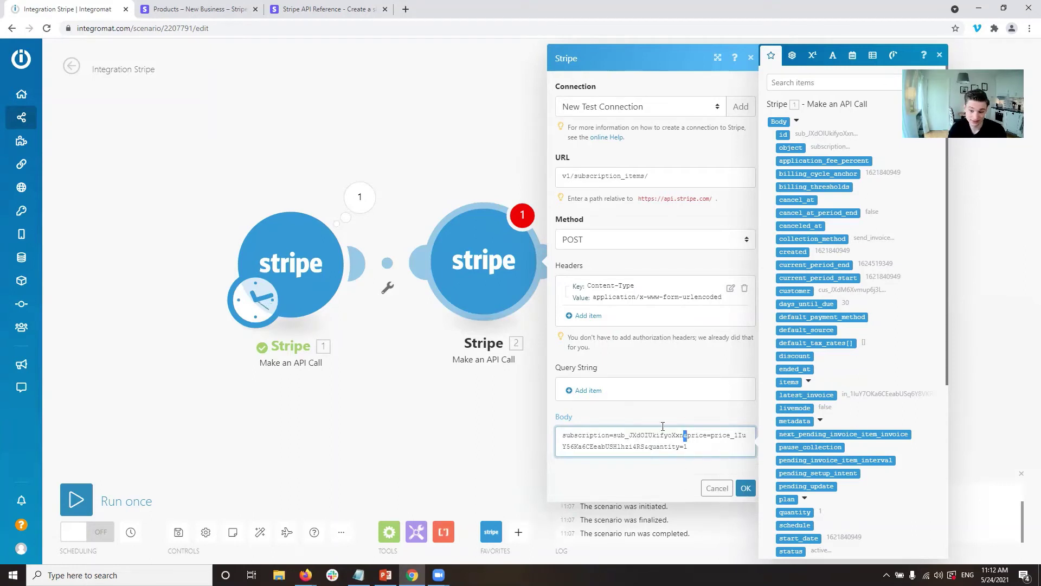
pyautogui.doubleClick(693, 434)
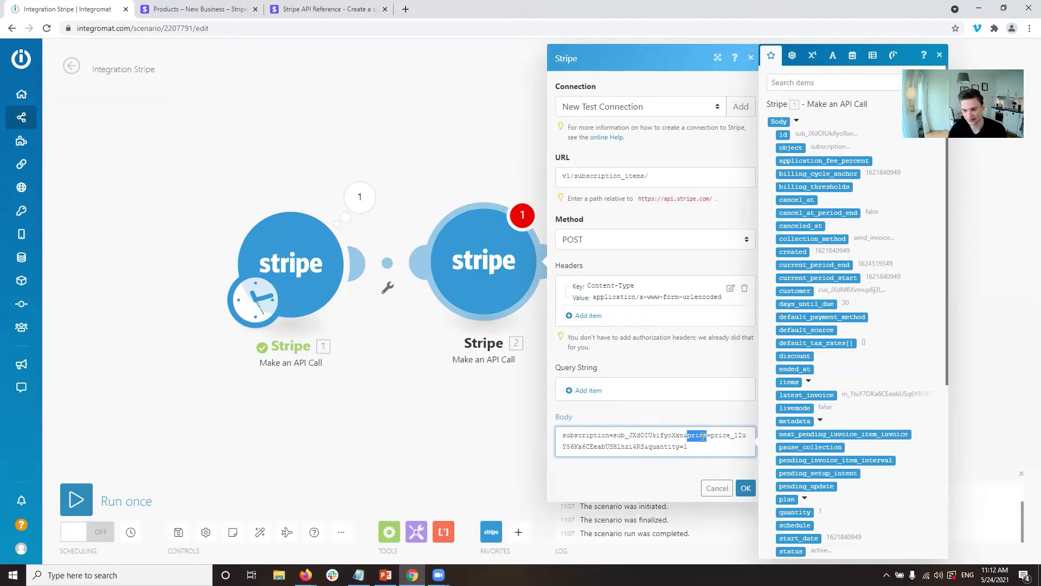
pyautogui.doubleClick(727, 436)
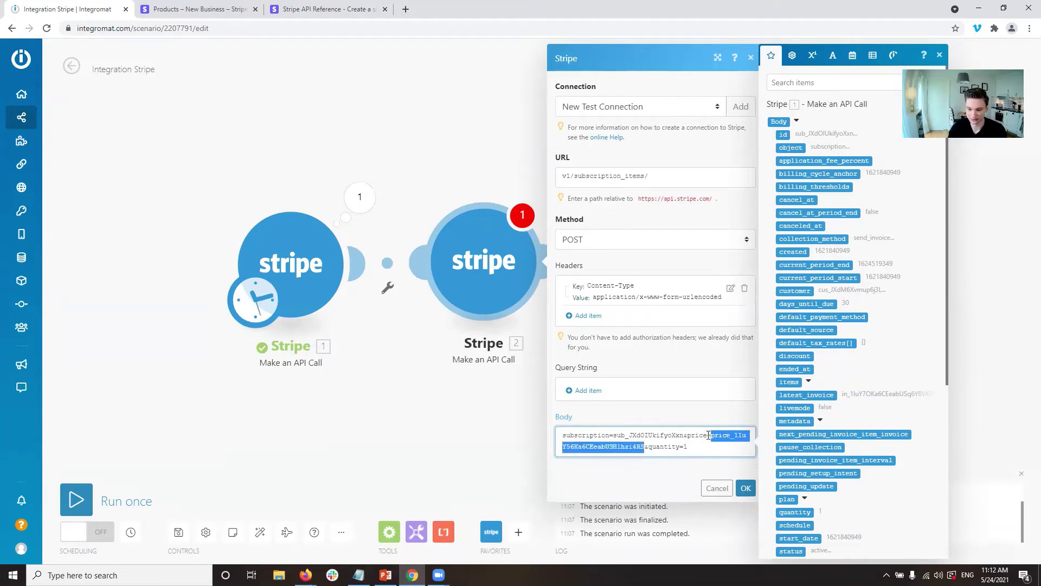
pyautogui.click(669, 471)
pyautogui.moveTo(697, 447); pyautogui.dragTo(560, 442)
pyautogui.click(592, 472)
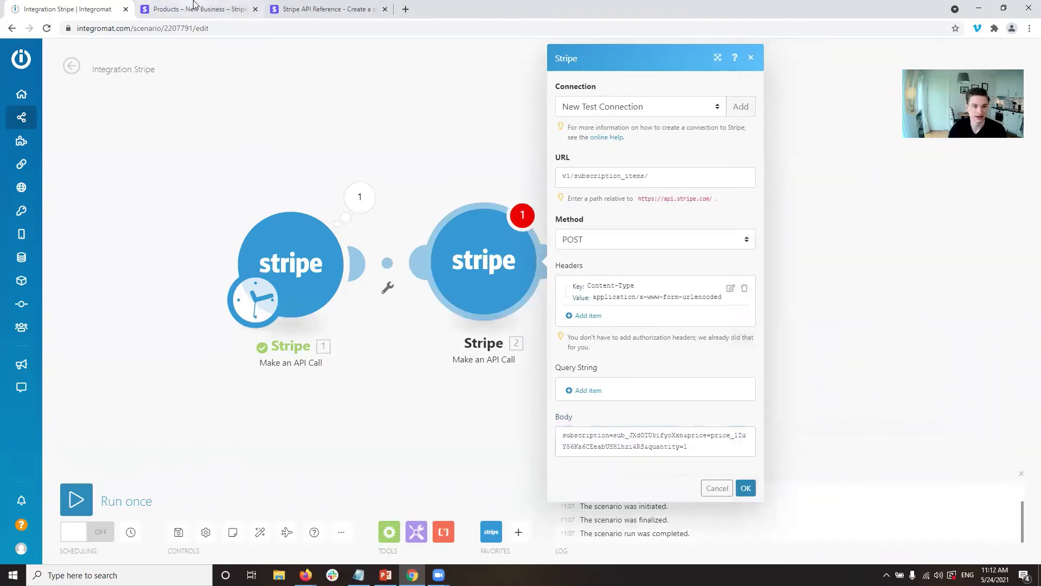
# Step: Compare the parameter lines of the API reference's curl example with the second module's Body and URL
pyautogui.hotkey('ctrl', 'Tab')
pyautogui.hotkey('ctrl', 'Tab')
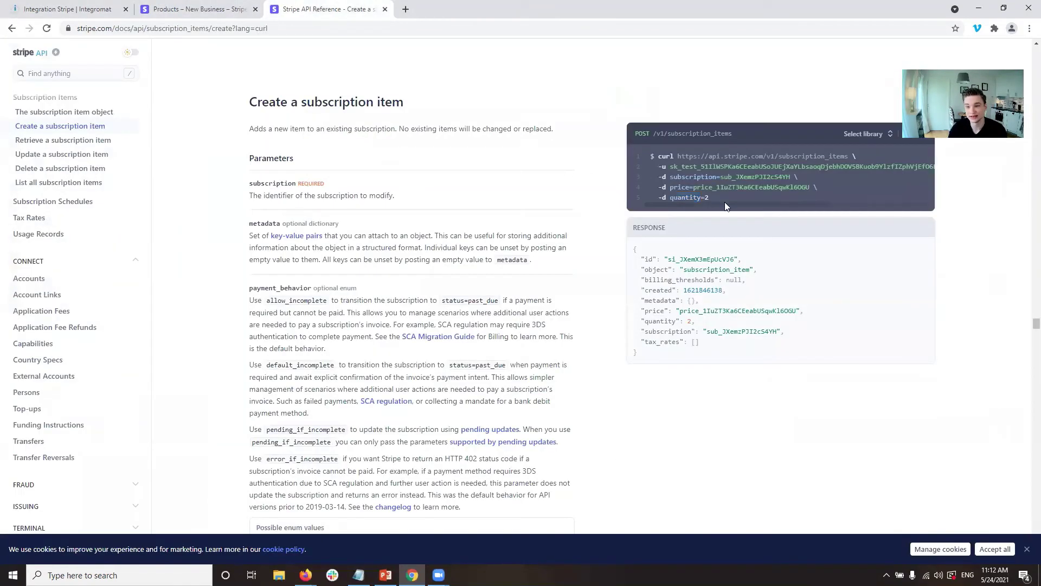
pyautogui.moveTo(725, 202); pyautogui.dragTo(629, 161)
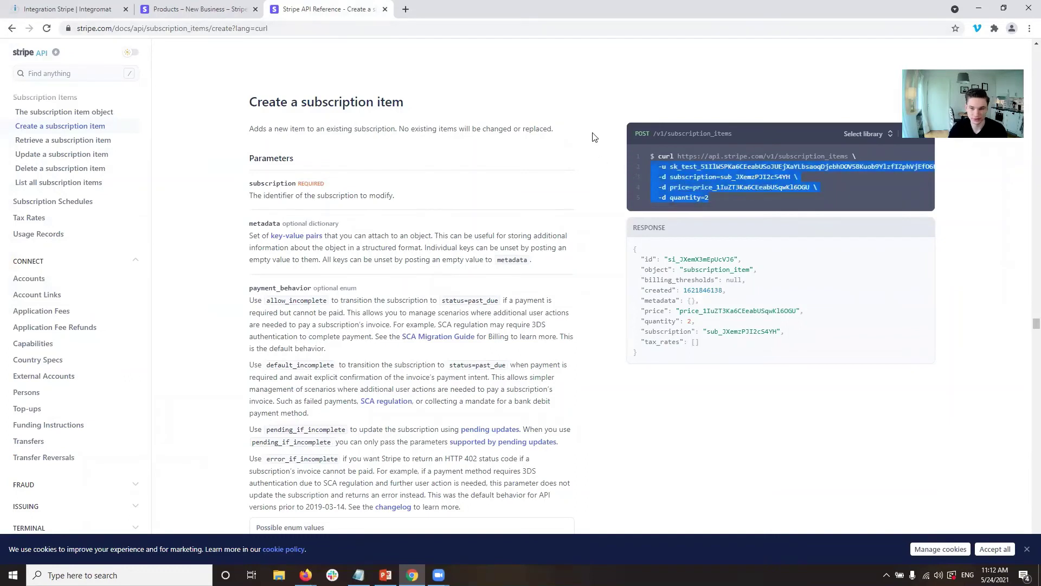
pyautogui.click(694, 178)
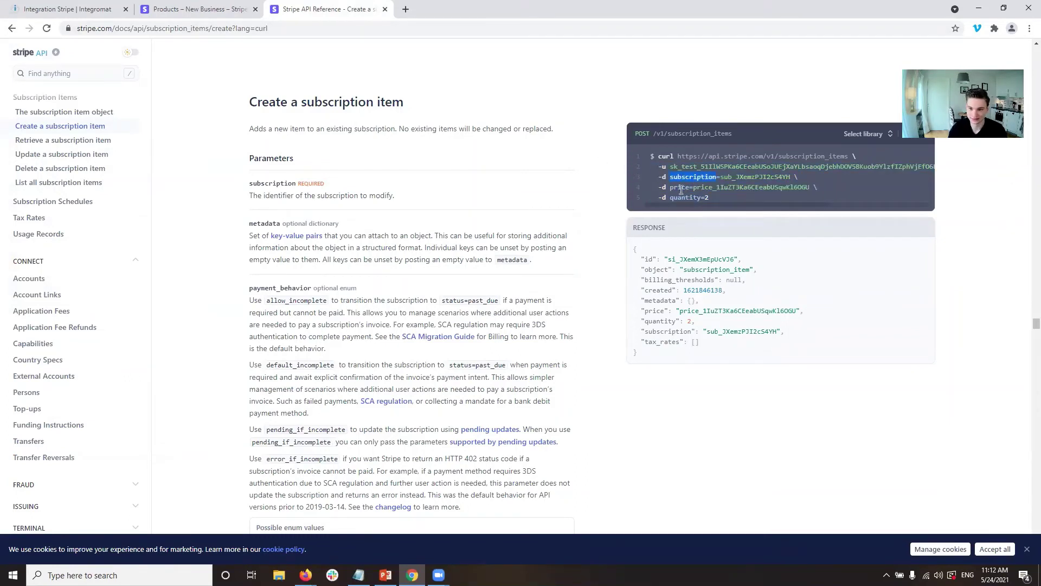
pyautogui.click(59, 9)
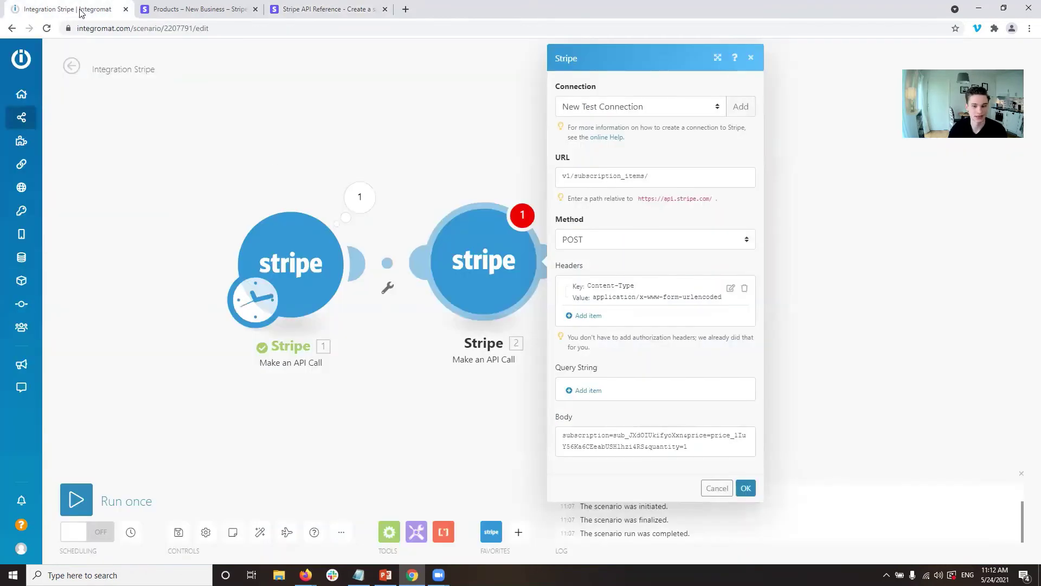
pyautogui.doubleClick(646, 440)
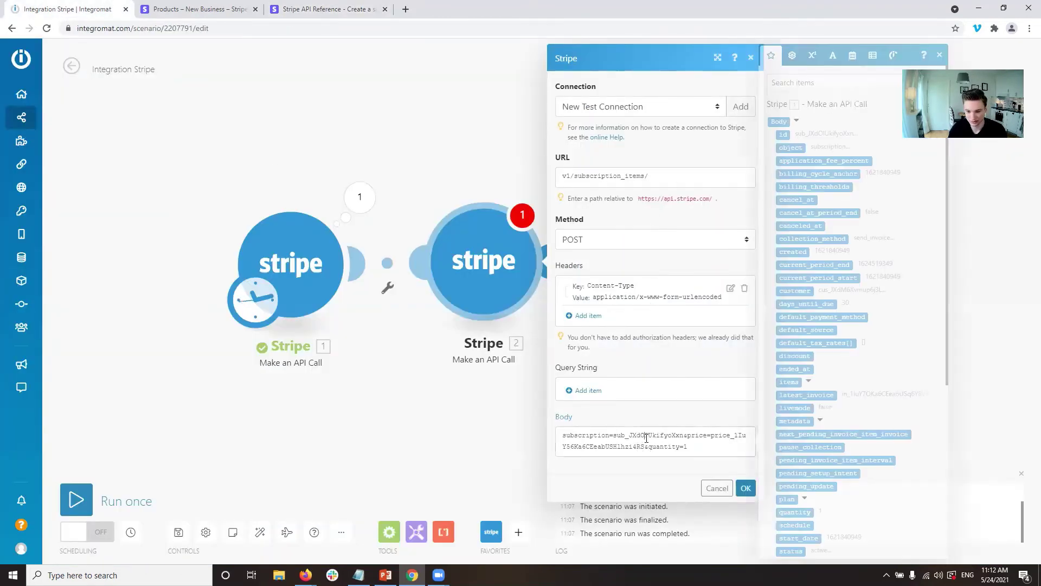
pyautogui.click(663, 175)
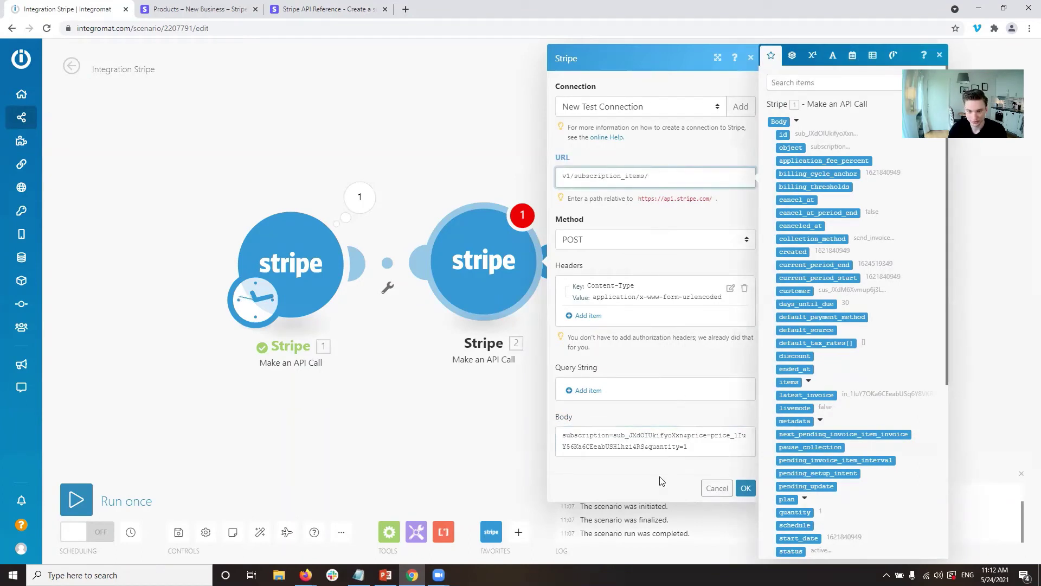
# Step: Save the second Stripe module's settings and run the scenario once
pyautogui.click(746, 487)
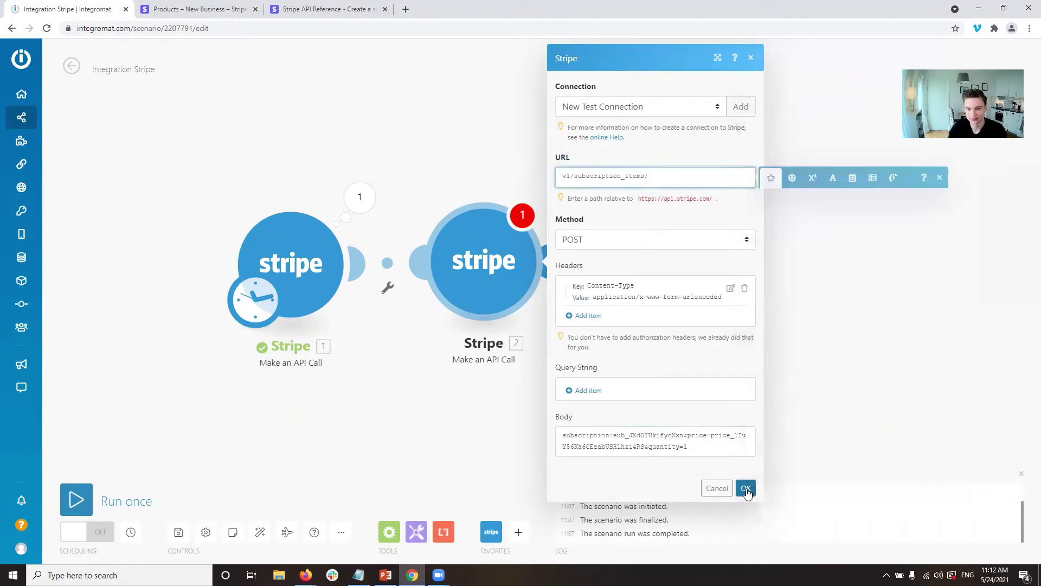
pyautogui.click(147, 493)
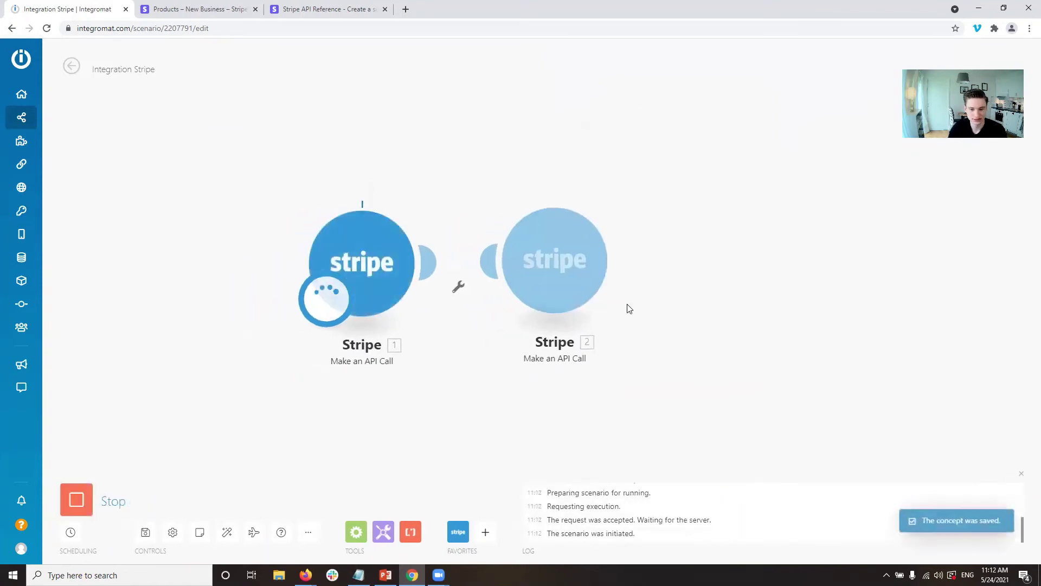
pyautogui.click(615, 260)
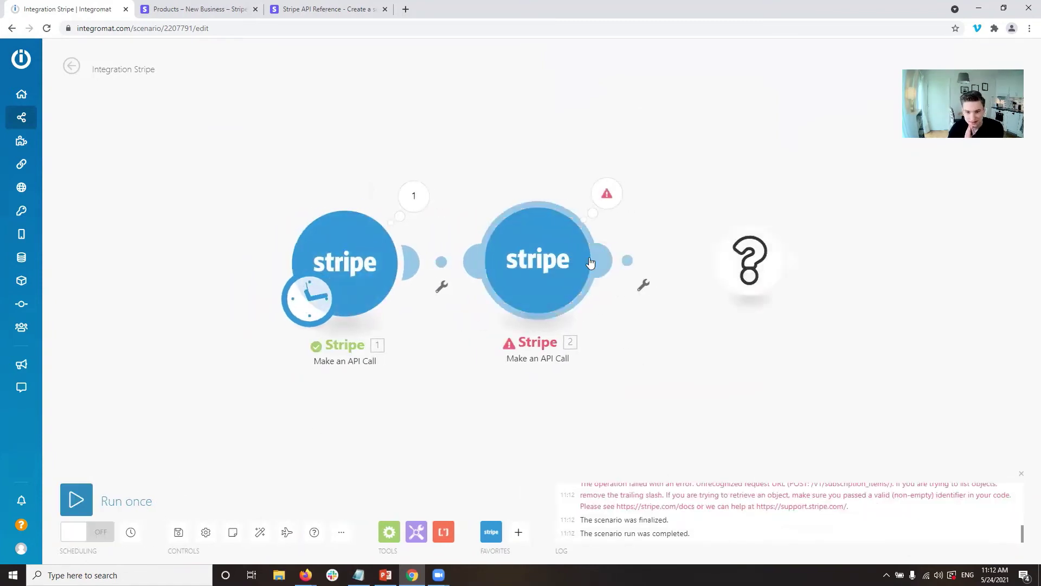
# Step: Remove the trailing slash from the second Stripe module's URL so it reads v1/subscription_items
pyautogui.click(542, 241)
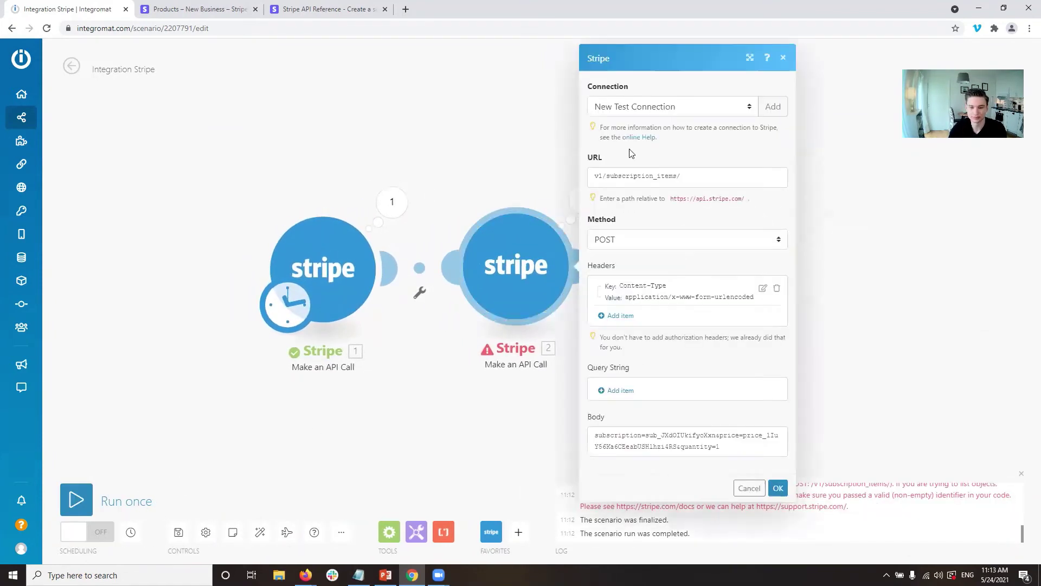
pyautogui.click(705, 179)
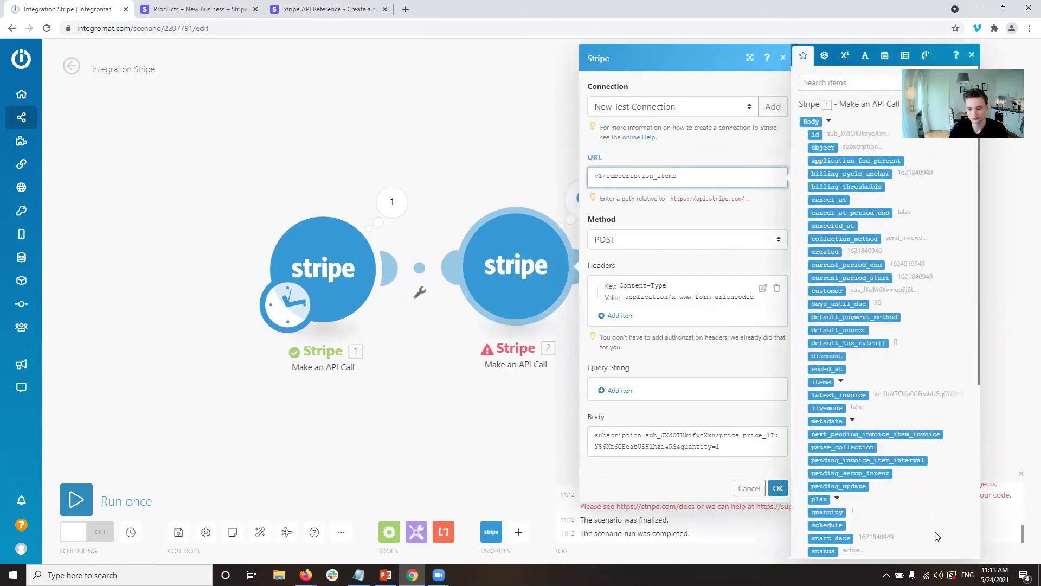
# Step: Save the second Stripe module's settings, run the scenario once, and inspect that module's output bundle
pyautogui.click(778, 487)
pyautogui.click(114, 504)
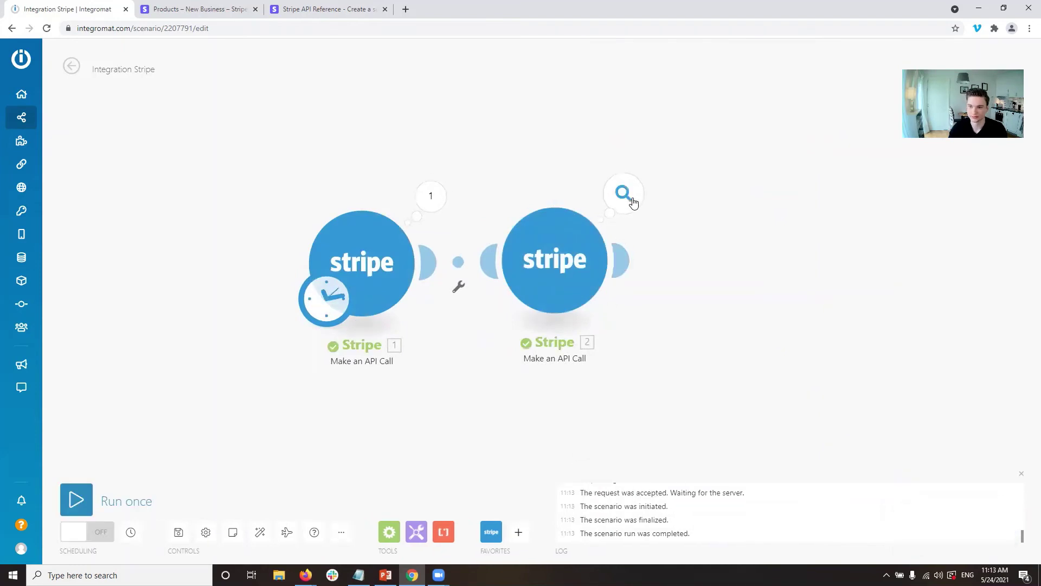
pyautogui.click(632, 202)
pyautogui.click(685, 260)
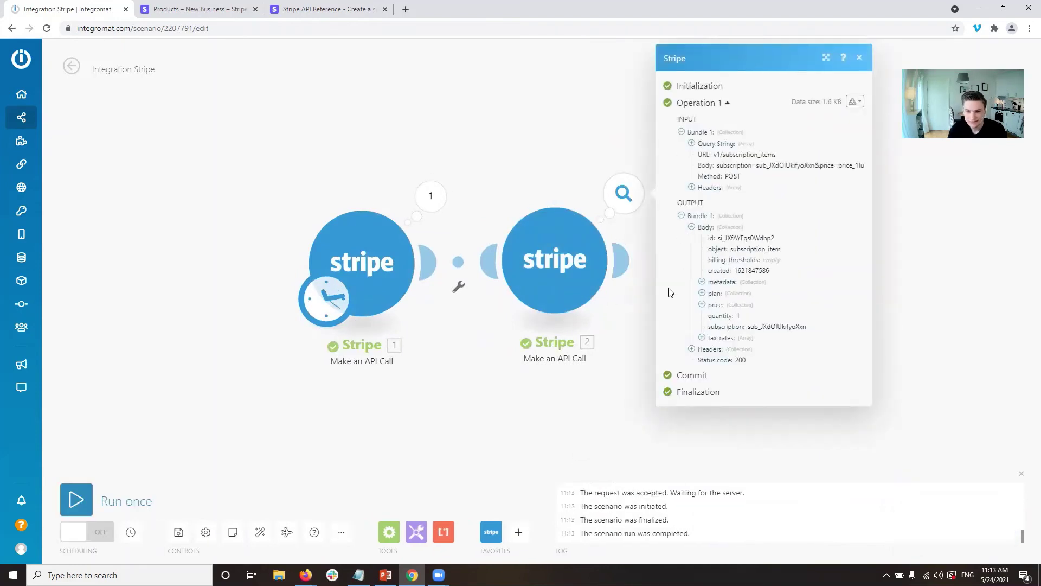
pyautogui.click(628, 406)
# Step: Switch to the Stripe dashboard and open the test customer's subscription at its Pricing section
pyautogui.click(211, 11)
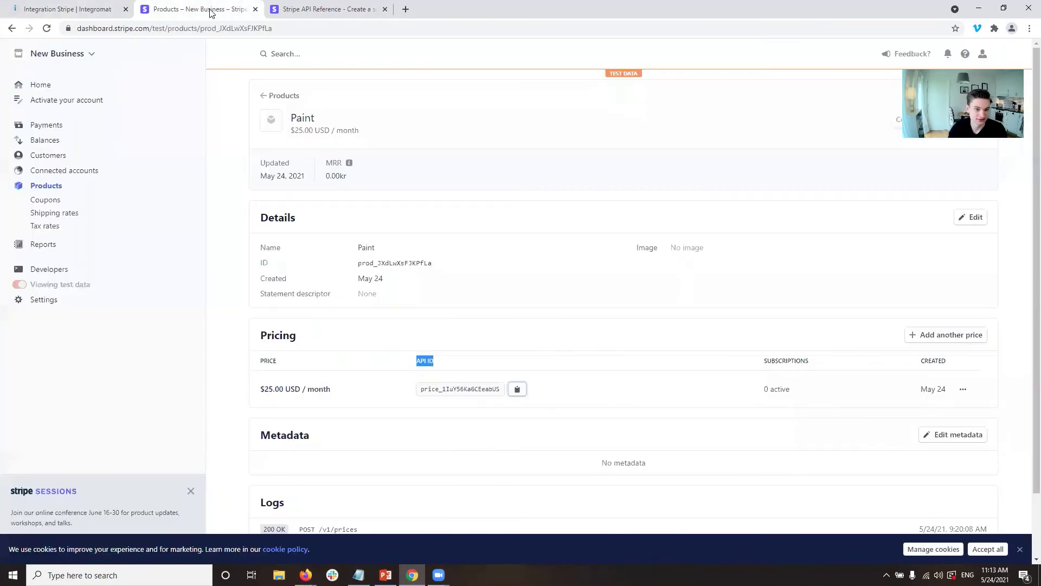
pyautogui.click(43, 157)
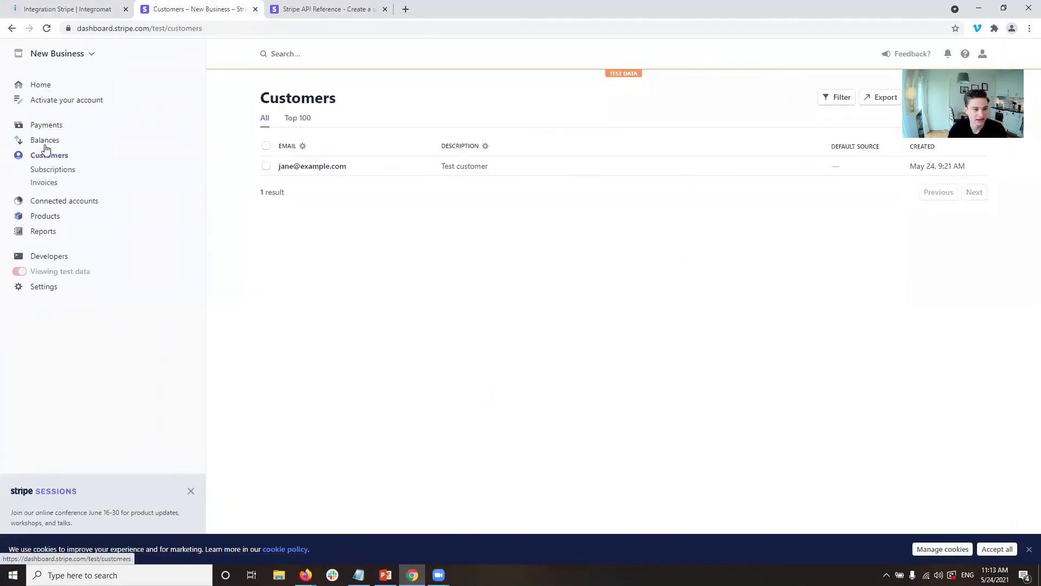
pyautogui.click(53, 170)
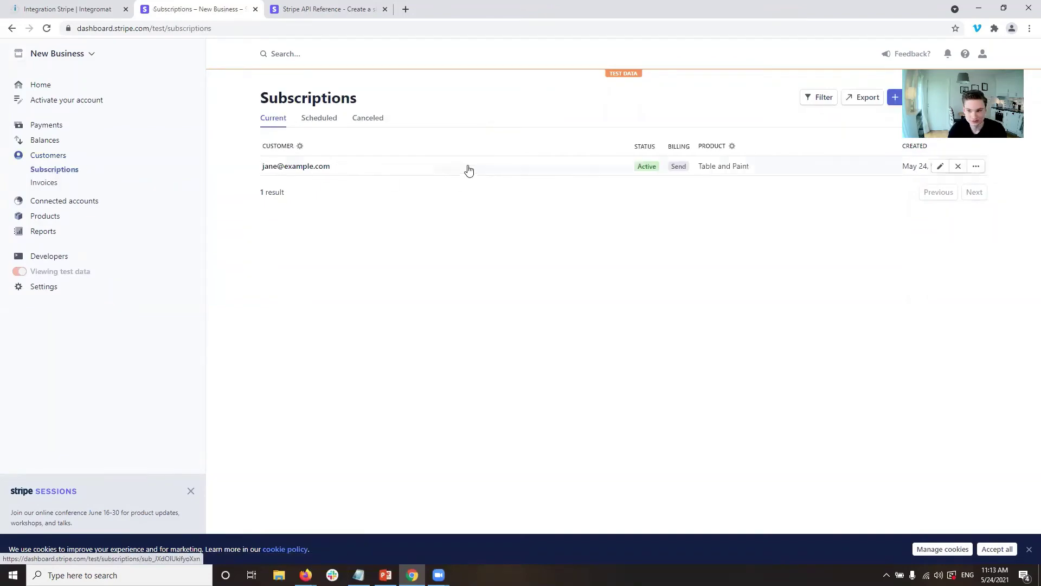
pyautogui.click(469, 171)
pyautogui.scroll(-1, 347, 347)
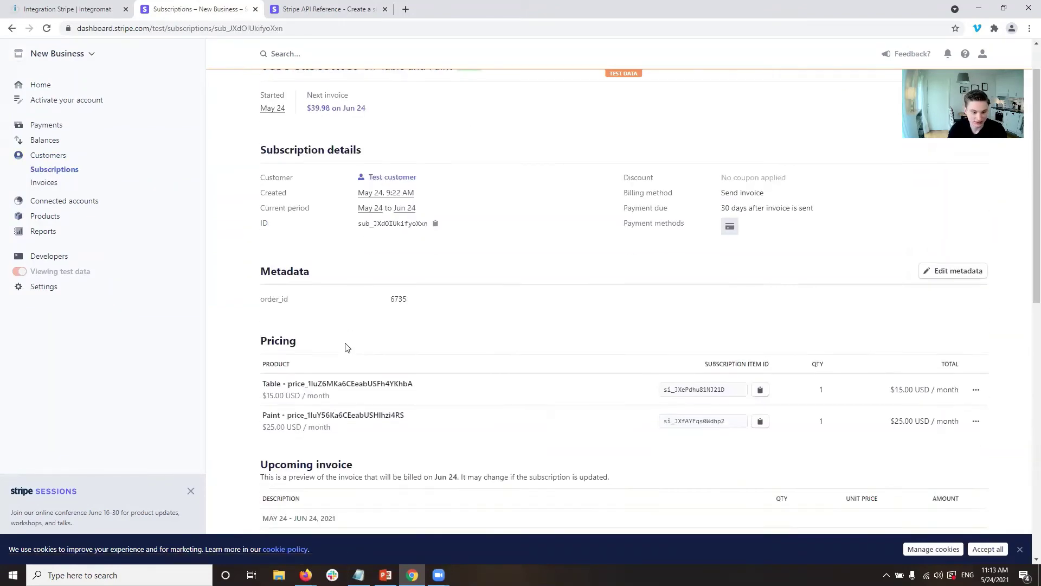
pyautogui.scroll(-2, 347, 347)
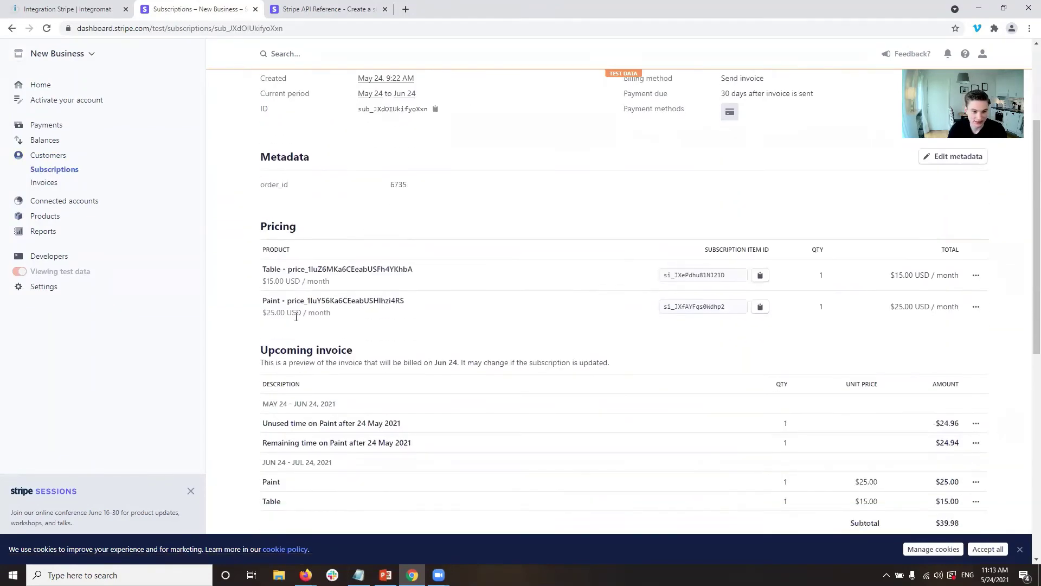
# Step: Check the Table and Paint items and their prices in the subscription's Pricing section
pyautogui.doubleClick(281, 268)
pyautogui.tripleClick(278, 265)
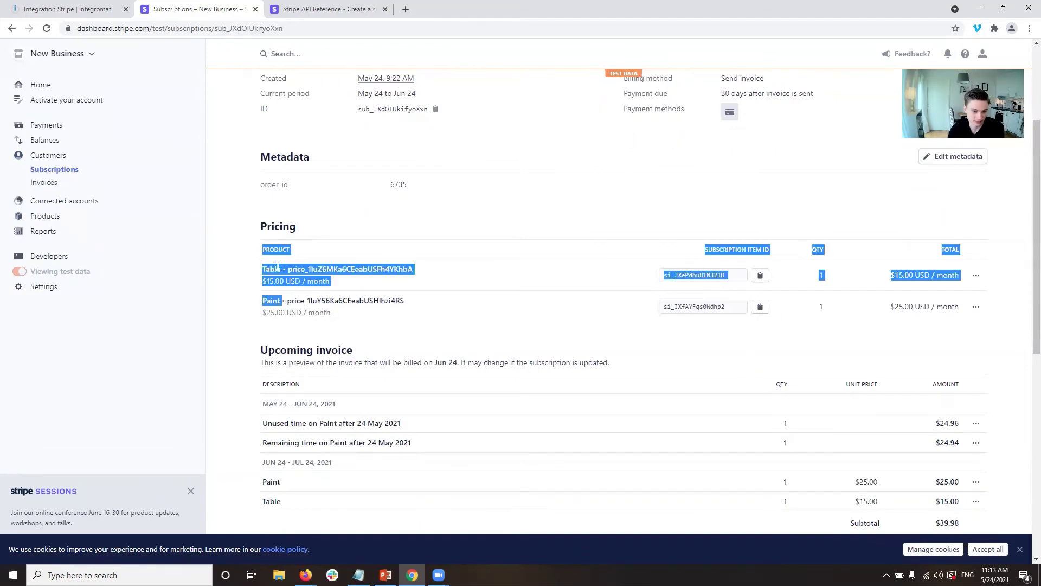
pyautogui.click(278, 266)
pyautogui.tripleClick(278, 266)
pyautogui.doubleClick(273, 302)
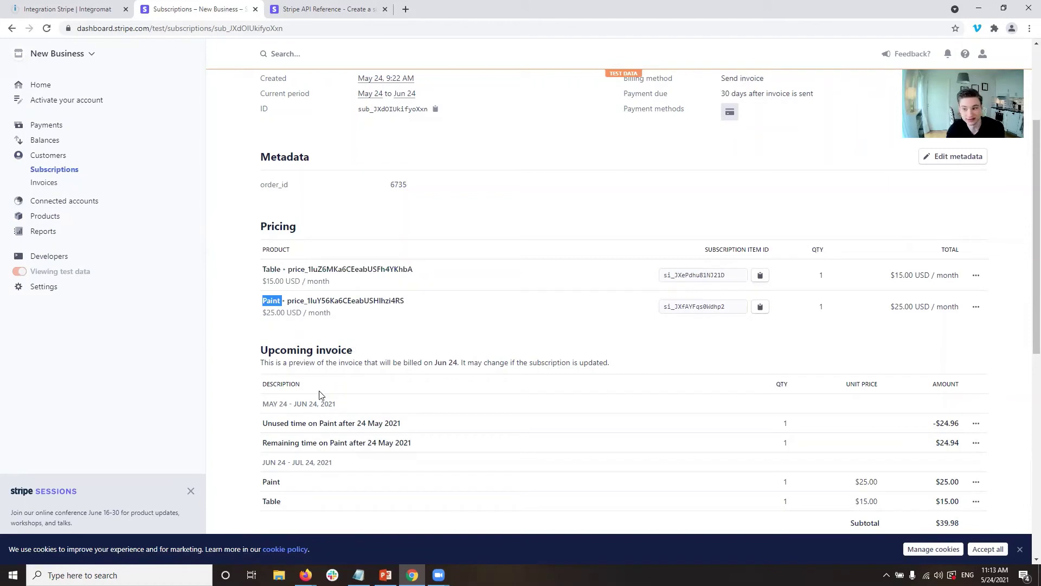
pyautogui.click(310, 323)
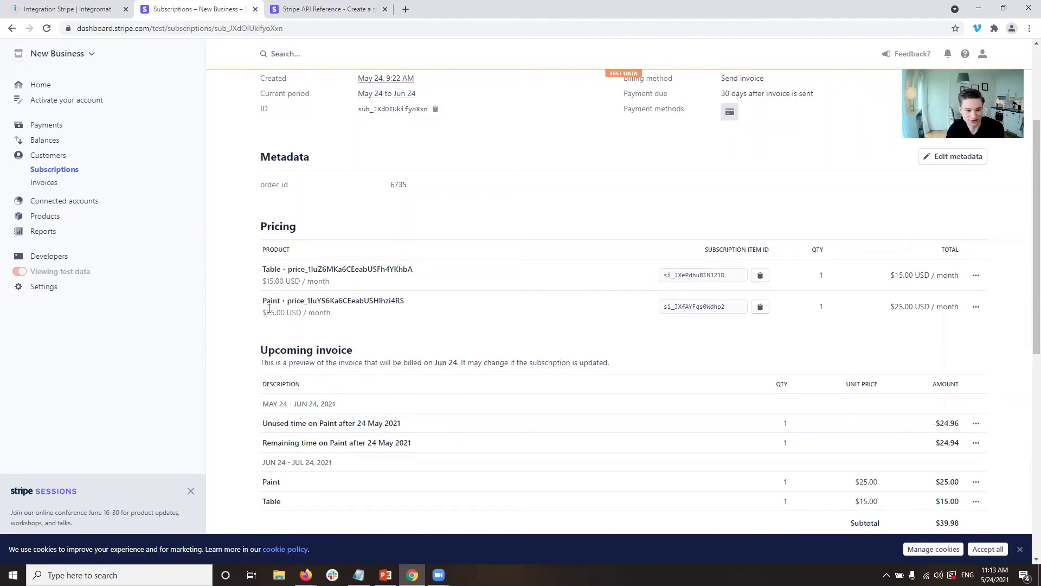
pyautogui.doubleClick(271, 316)
pyautogui.click(323, 316)
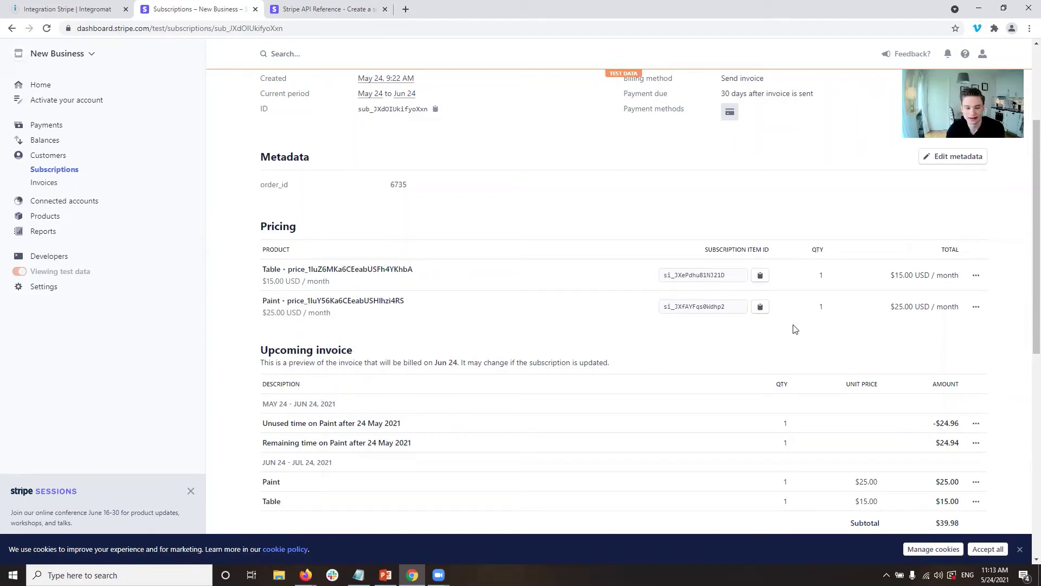
# Step: Switch back to Integromat and review the second module's API call settings alongside the subscription's Table item in Stripe
pyautogui.click(61, 9)
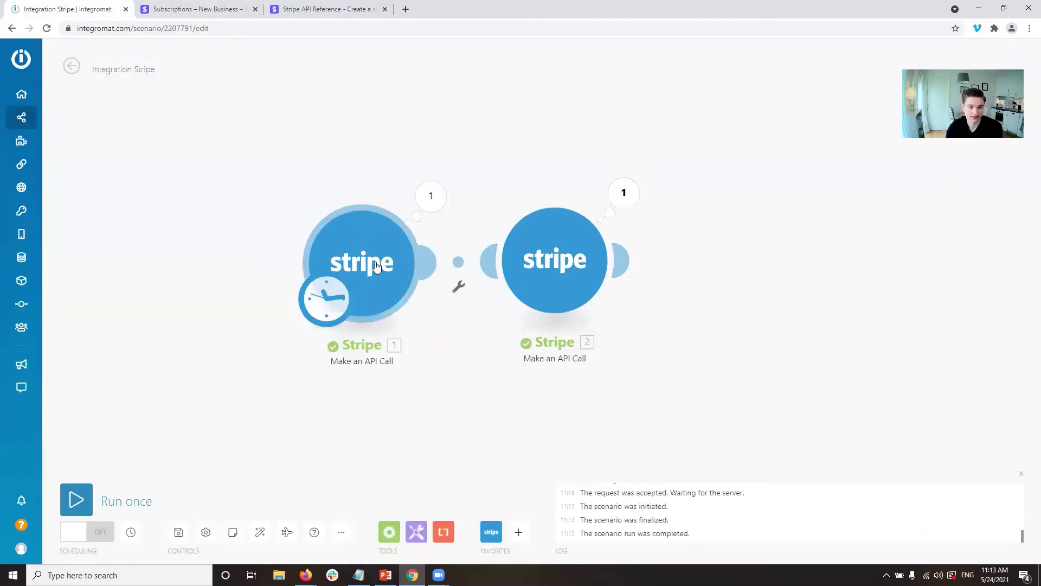
pyautogui.click(566, 249)
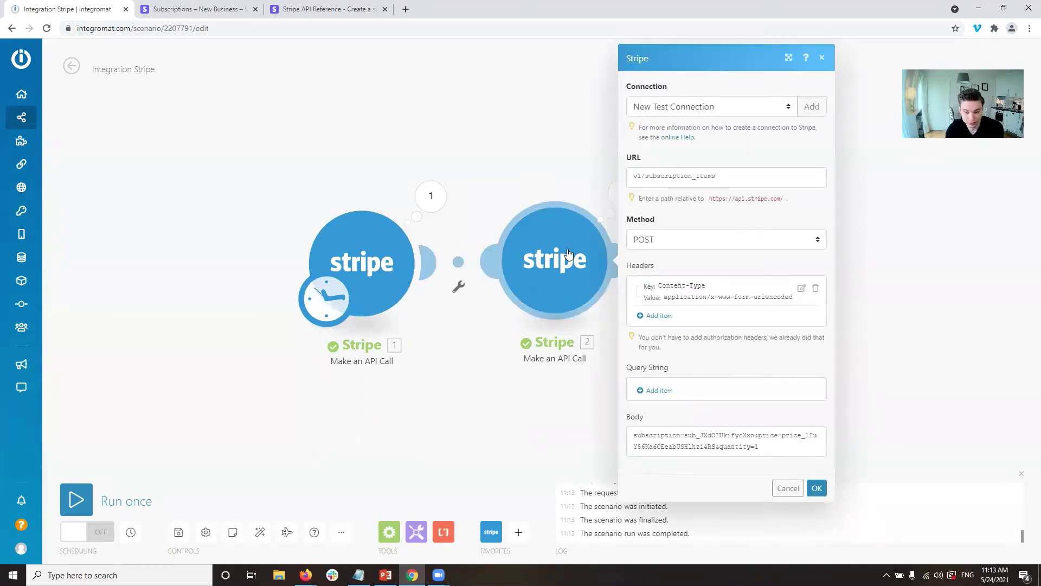
pyautogui.click(518, 402)
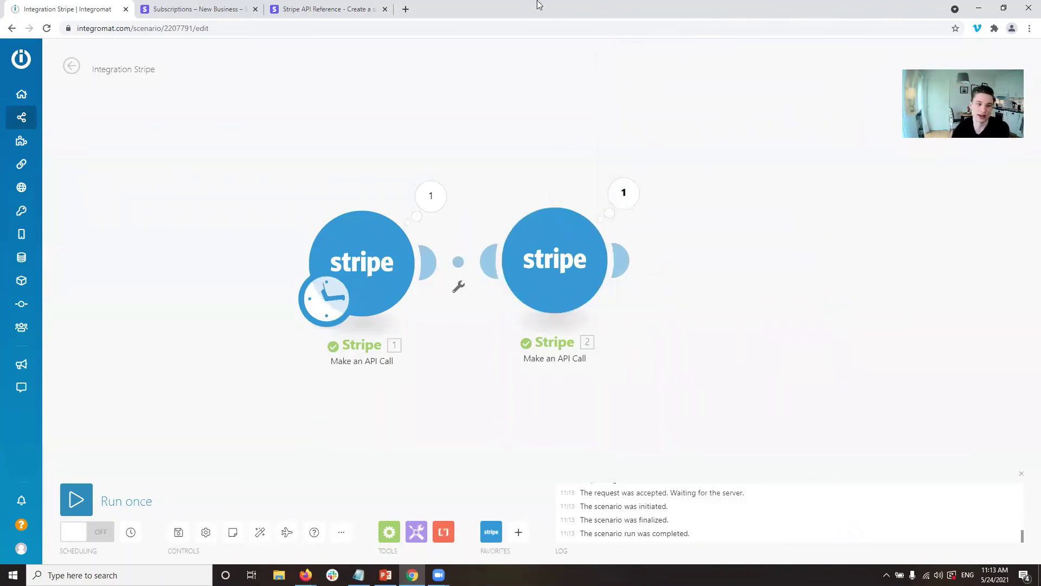
pyautogui.click(215, 9)
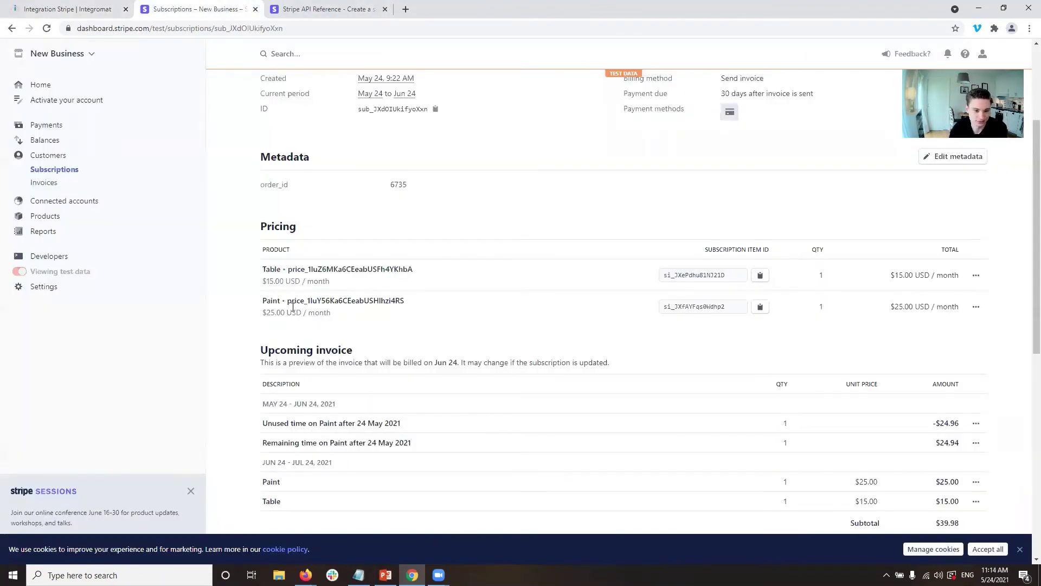
pyautogui.doubleClick(273, 269)
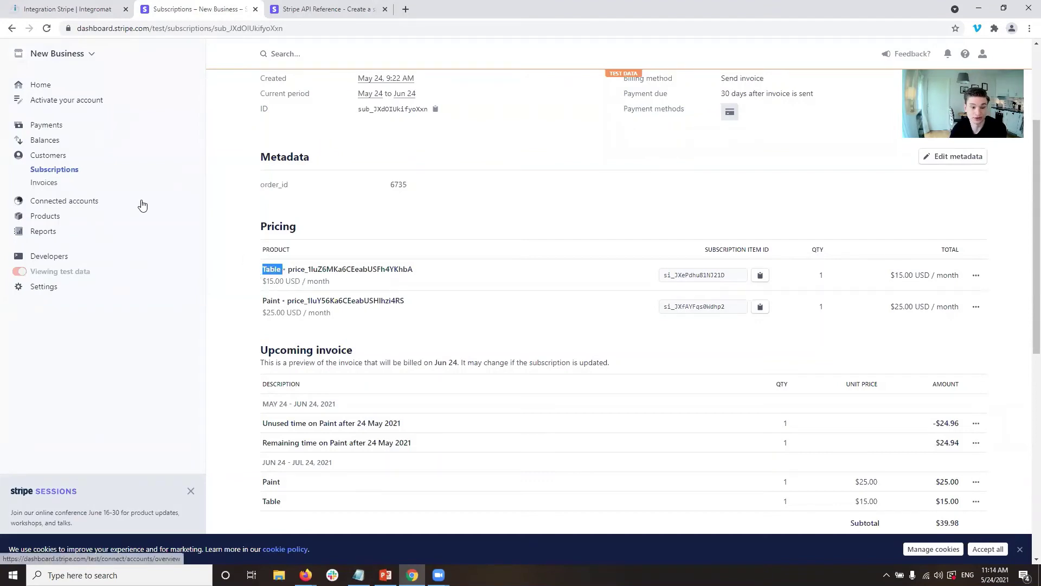
pyautogui.click(72, 5)
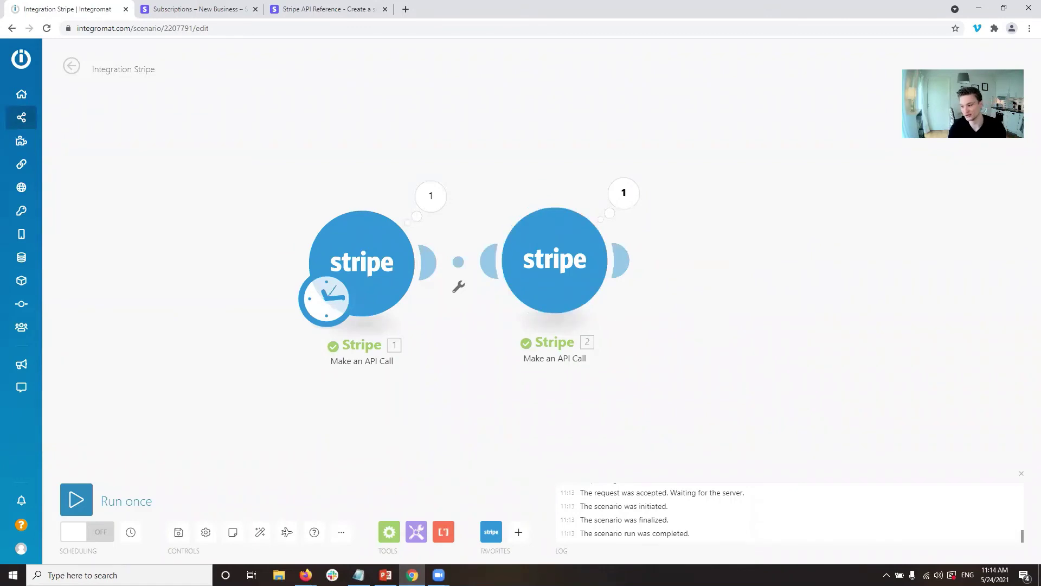
pyautogui.click(565, 274)
pyautogui.click(601, 439)
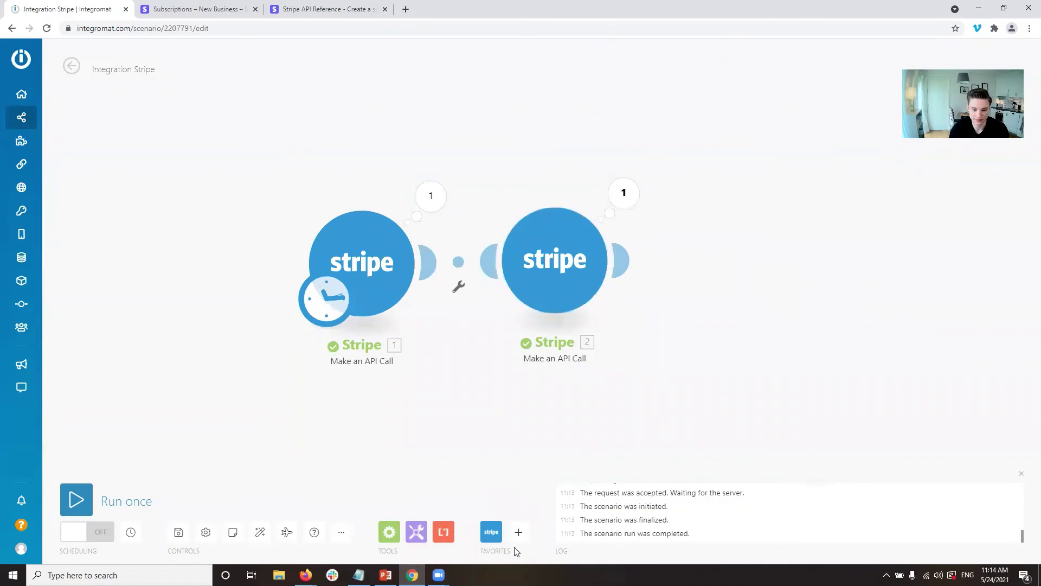
# Step: Add a third Stripe module of type Make an API Call and set its method to DELETE
pyautogui.click(491, 531)
pyautogui.click(556, 130)
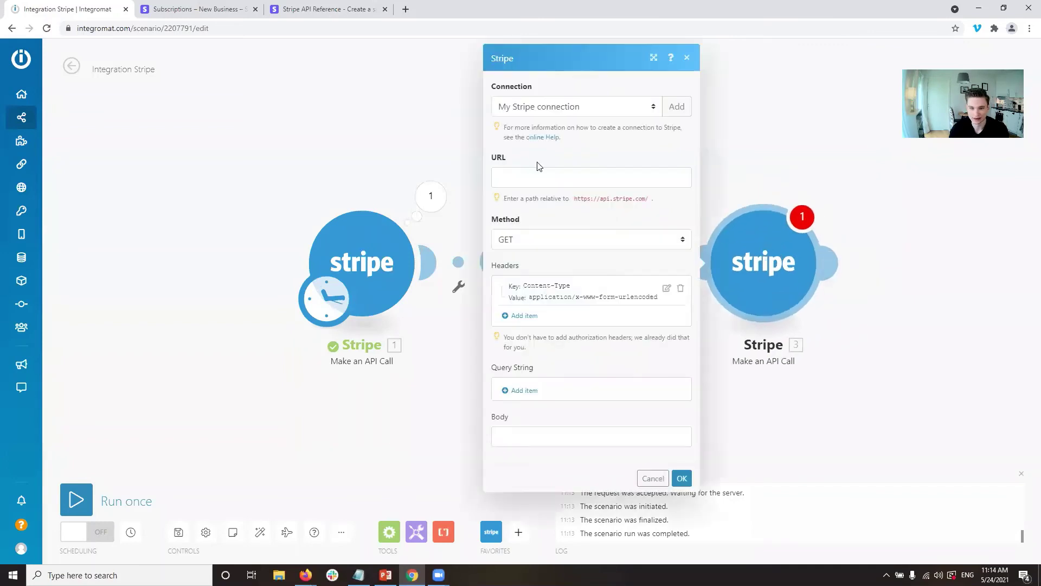
pyautogui.click(562, 240)
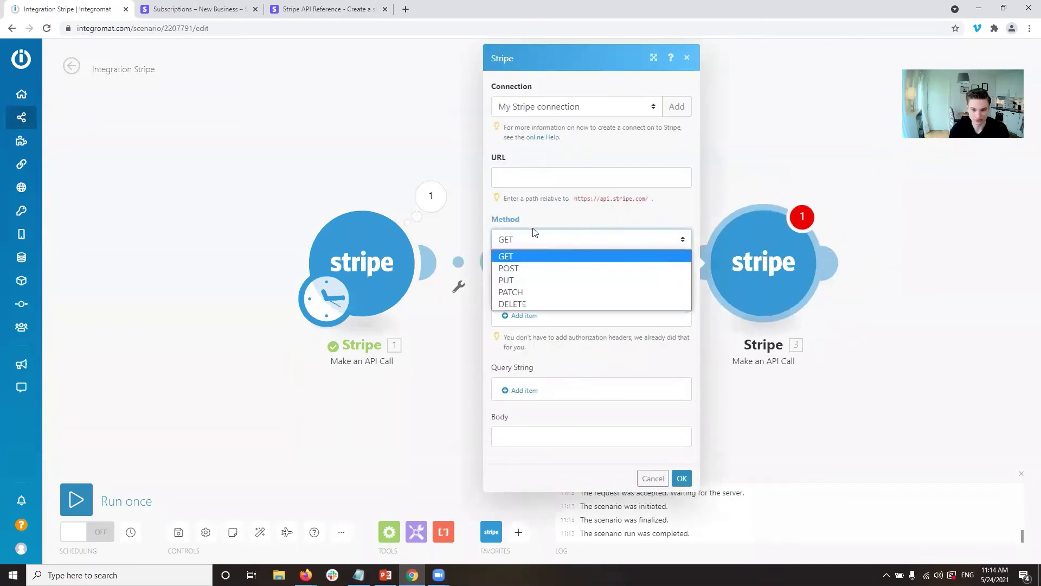
pyautogui.click(537, 303)
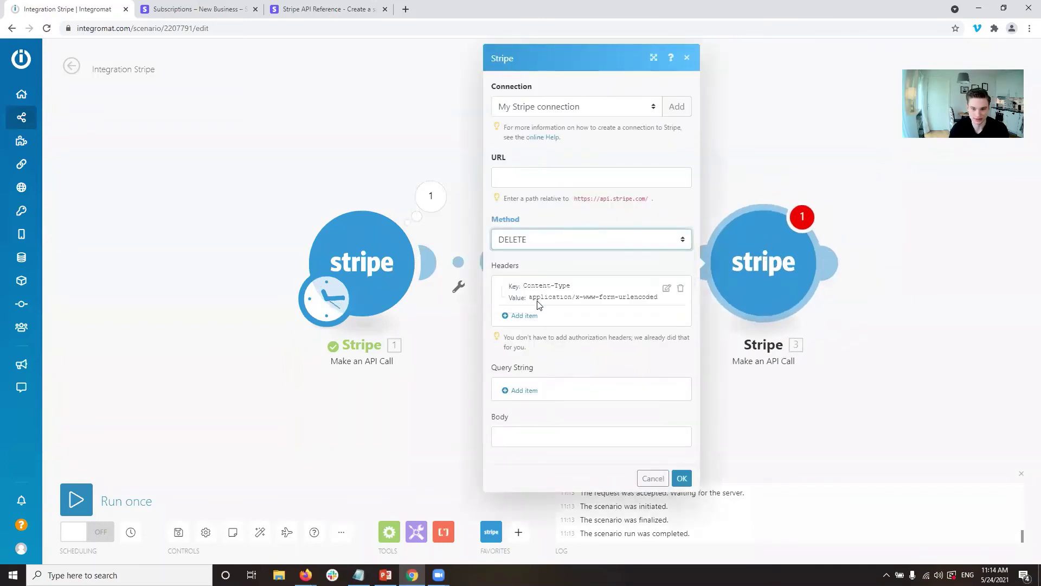
# Step: Look up Delete a subscription item in the Stripe API reference and compare its request method with the third module's
pyautogui.click(530, 175)
pyautogui.click(317, 9)
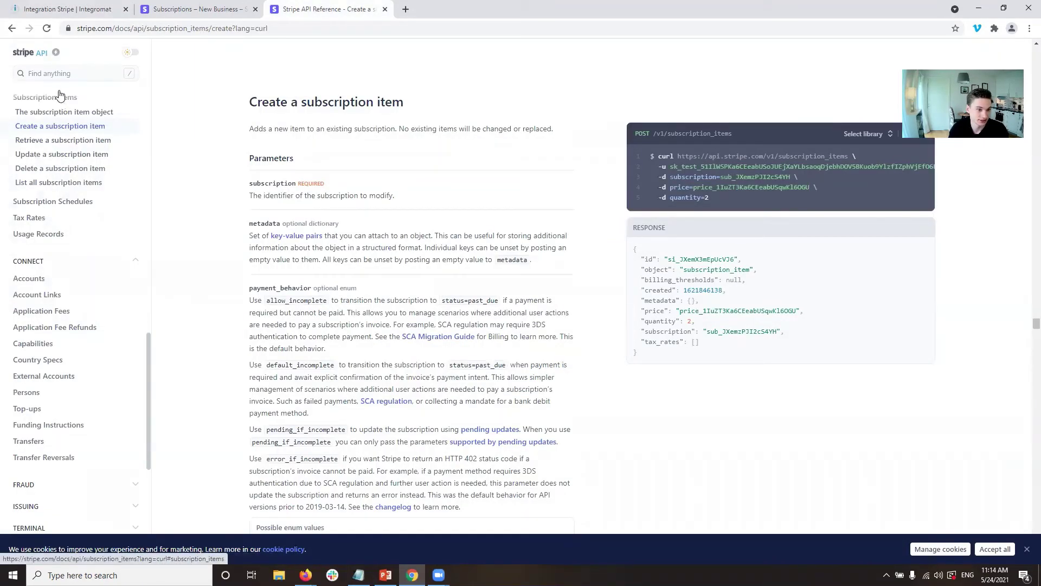
pyautogui.click(53, 170)
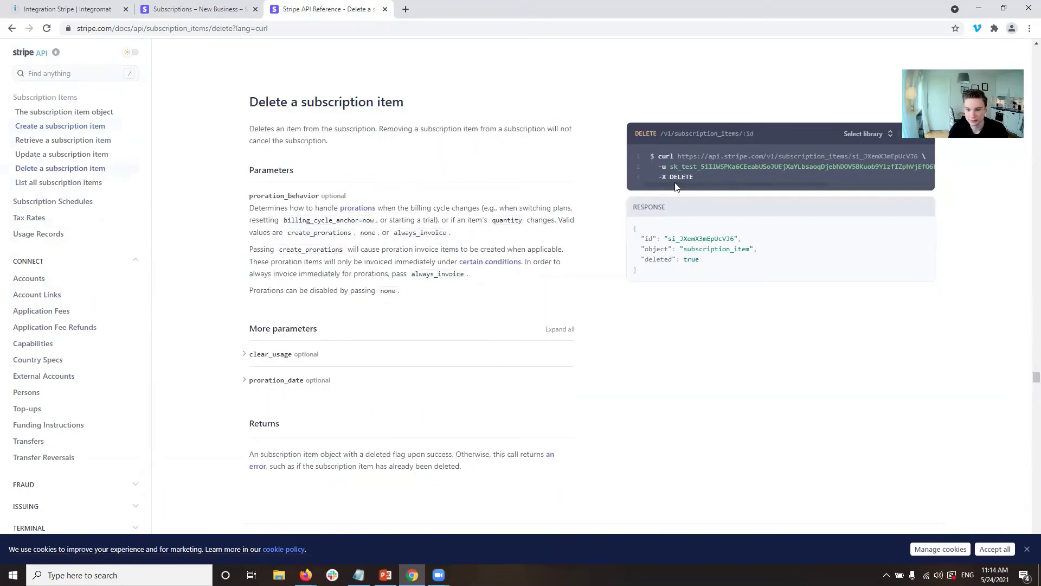
pyautogui.moveTo(675, 187)
pyautogui.mouseDown()
pyautogui.moveTo(793, 186)
pyautogui.moveTo(670, 190)
pyautogui.mouseUp()
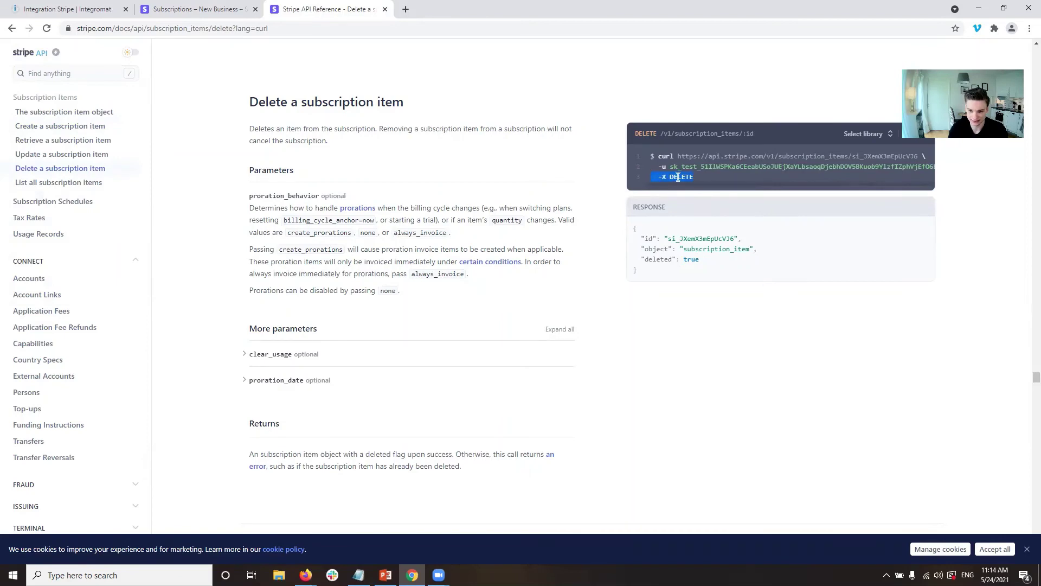
pyautogui.click(62, 8)
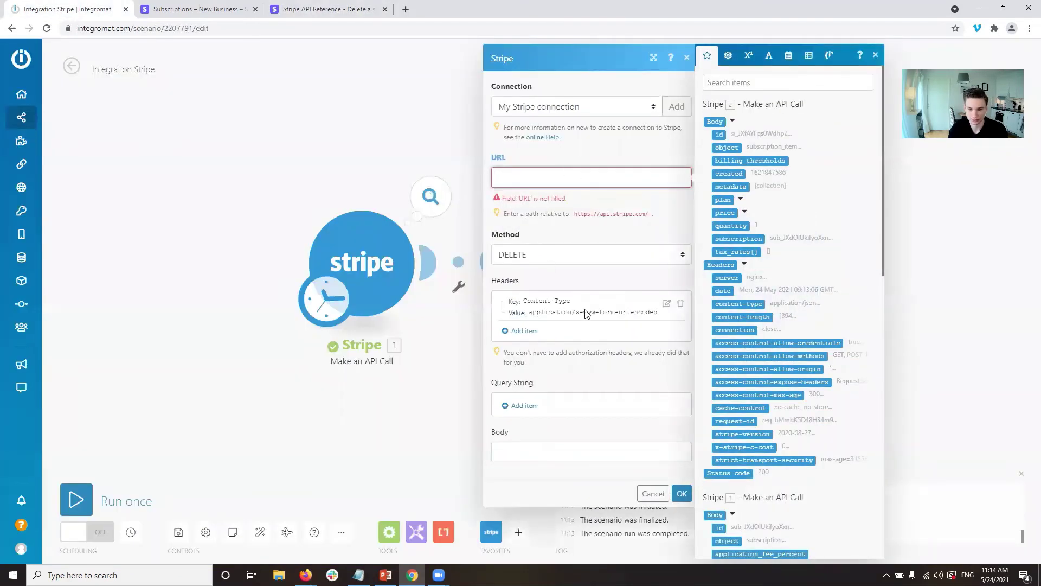
pyautogui.click(575, 254)
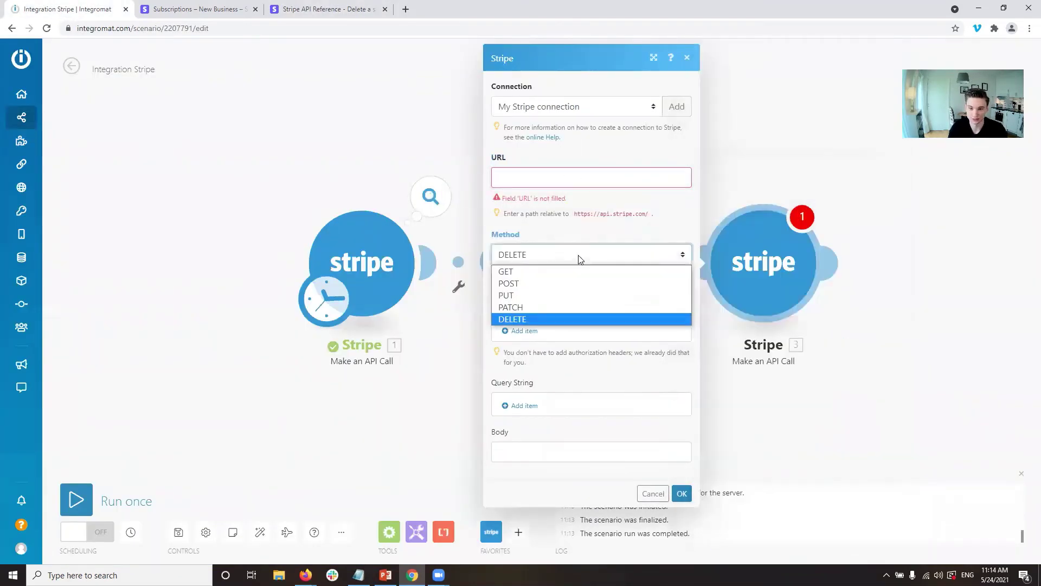
pyautogui.click(553, 319)
# Step: Copy the delete endpoint from the API reference and set the third module's URL to v1/subscription_items/
pyautogui.click(314, 8)
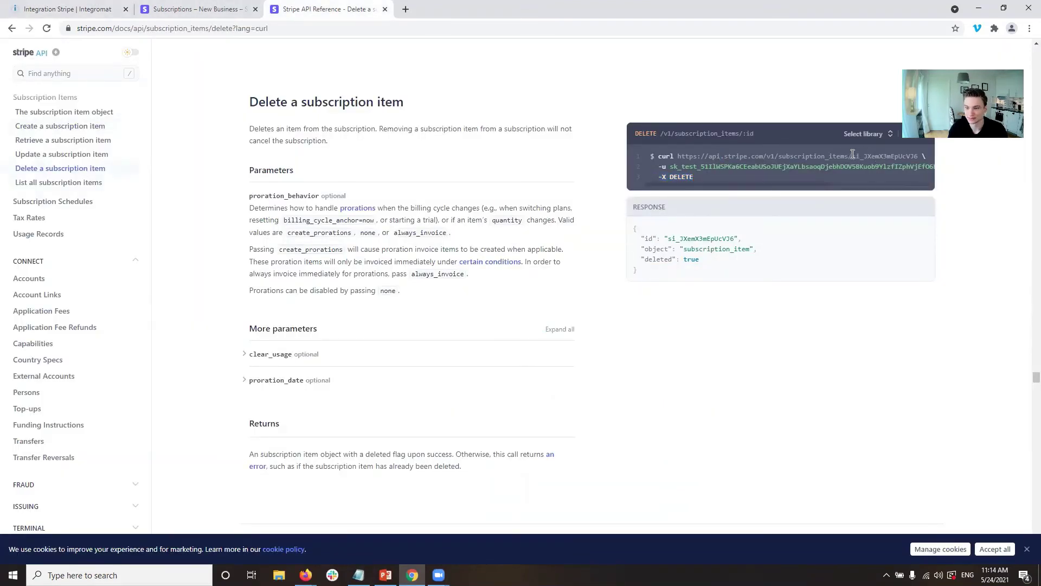
pyautogui.moveTo(852, 156); pyautogui.dragTo(657, 156)
pyautogui.hotkey('ctrl', 'c')
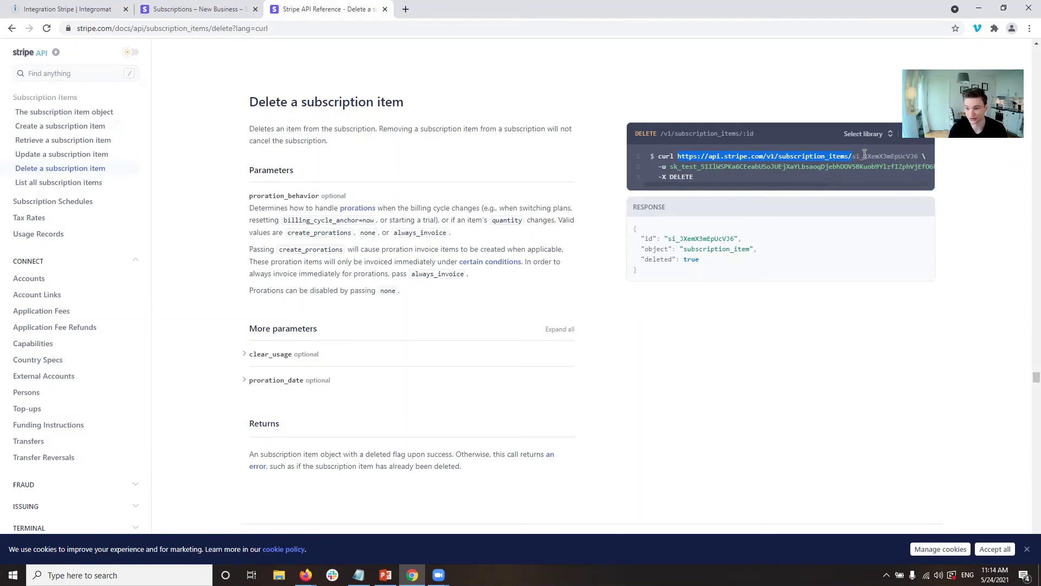
pyautogui.click(81, 9)
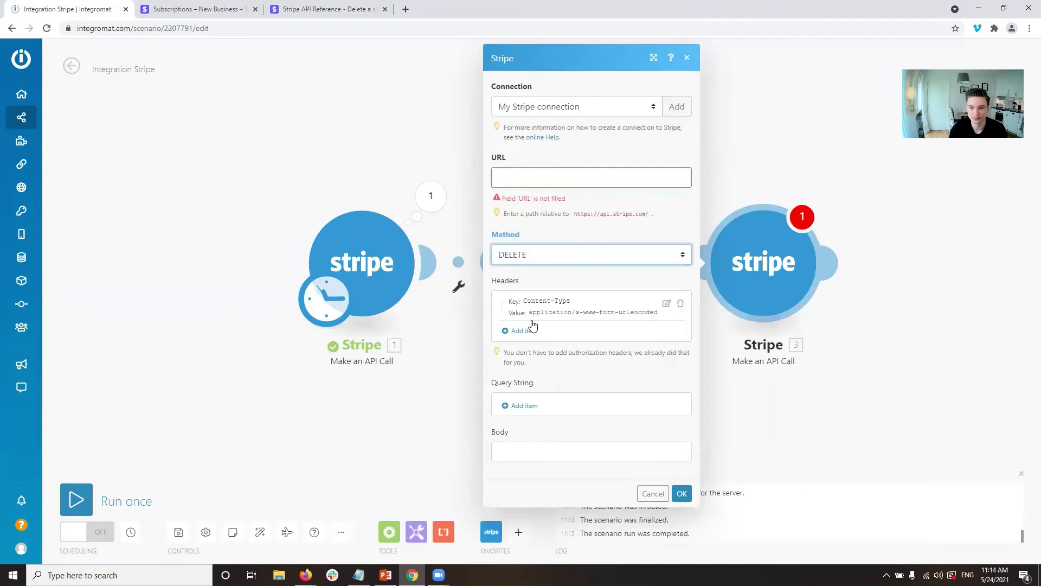
pyautogui.click(576, 180)
pyautogui.hotkey('ctrl', 'v')
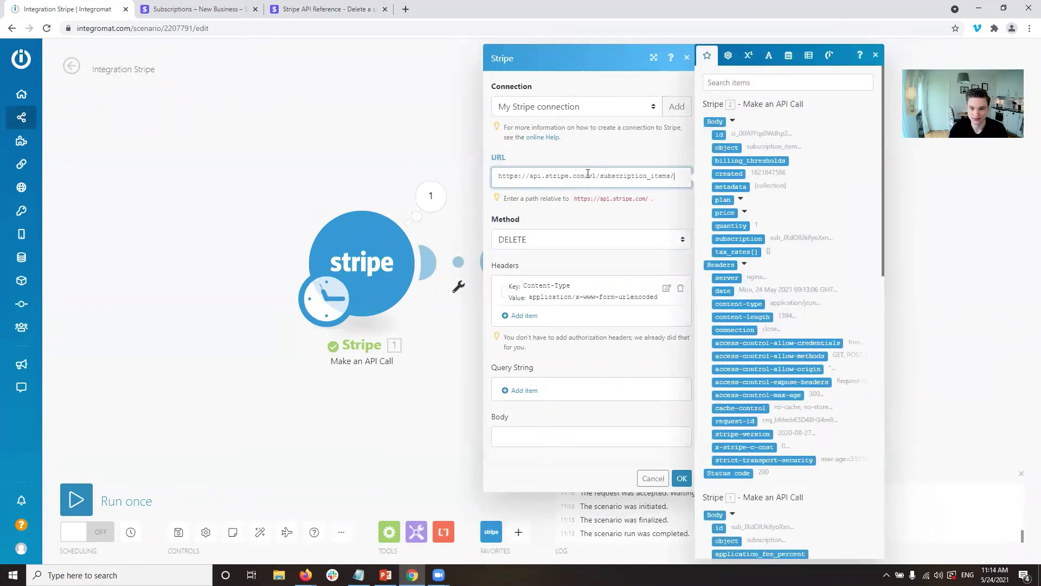
pyautogui.moveTo(587, 173); pyautogui.dragTo(439, 171)
pyautogui.press('BackSpace')
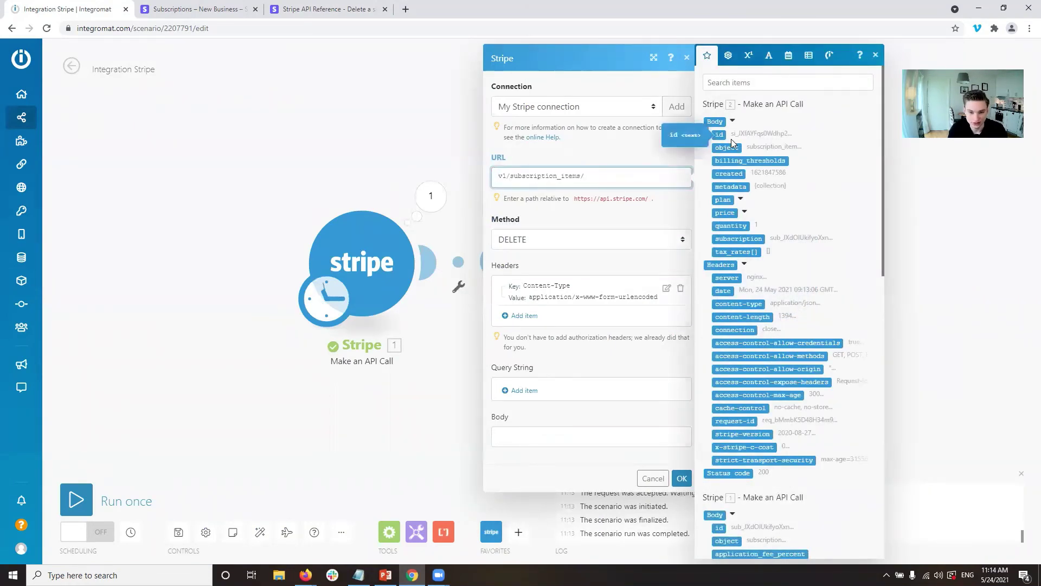
# Step: Switch to the Stripe dashboard and locate the Paint item's subscription item ID in the Pricing section
pyautogui.click(195, 9)
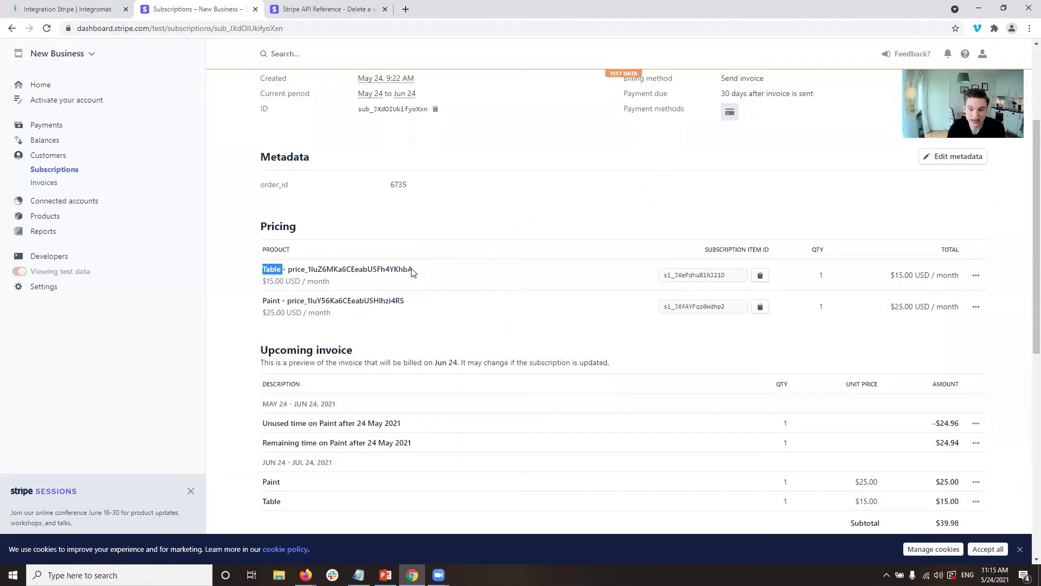
pyautogui.scroll(3, 363, 213)
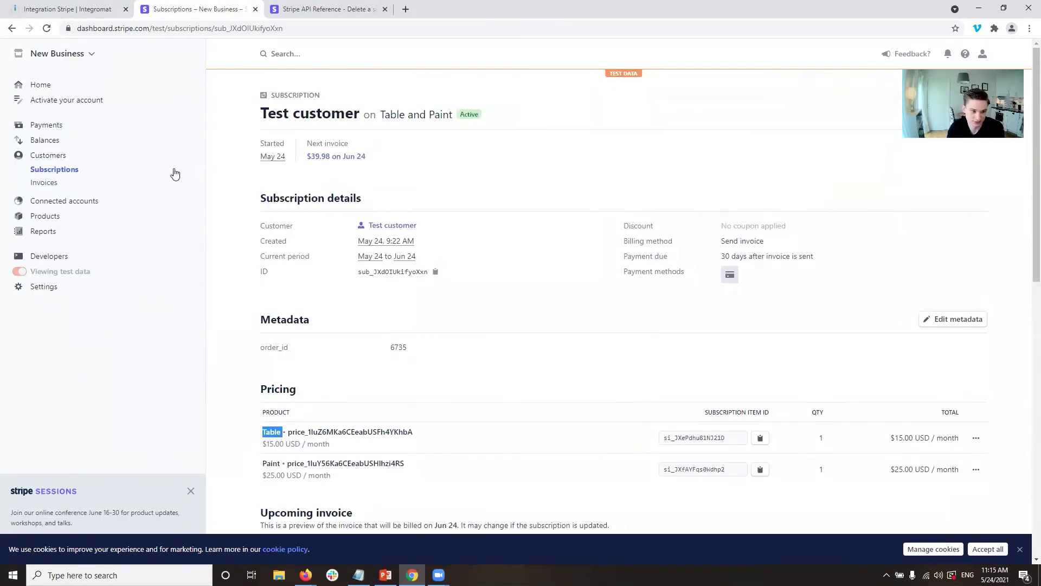
pyautogui.scroll(-3, 815, 230)
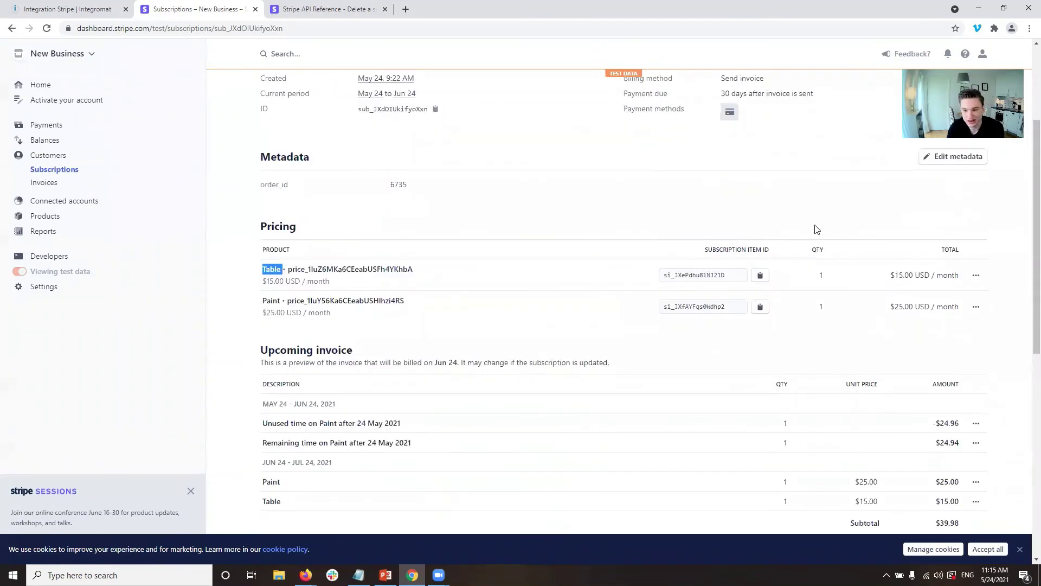
pyautogui.doubleClick(678, 307)
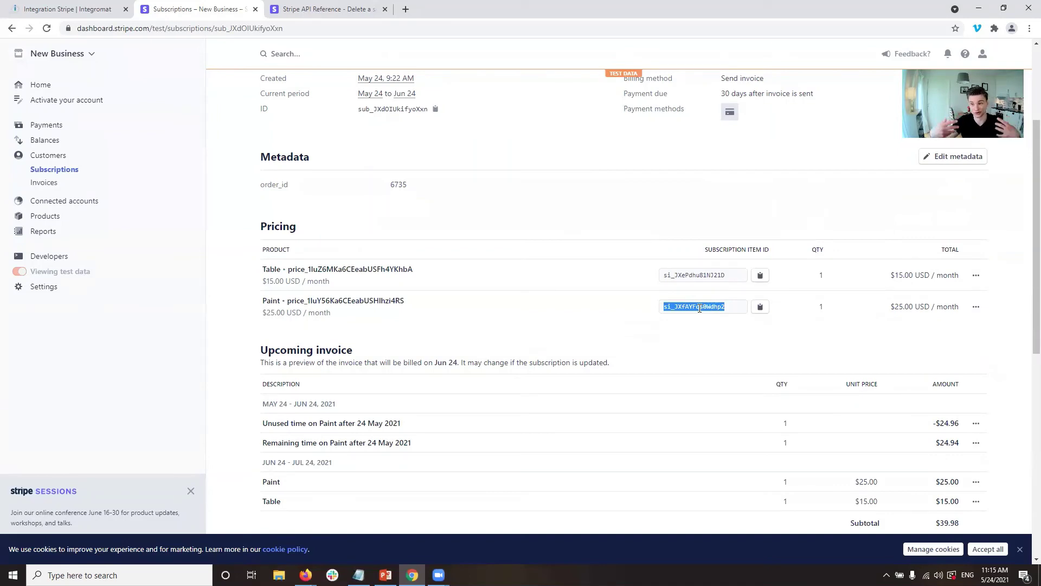
# Step: Switch to the Integromat scenario and check the price ID in the second Stripe module's request body
pyautogui.click(16, 9)
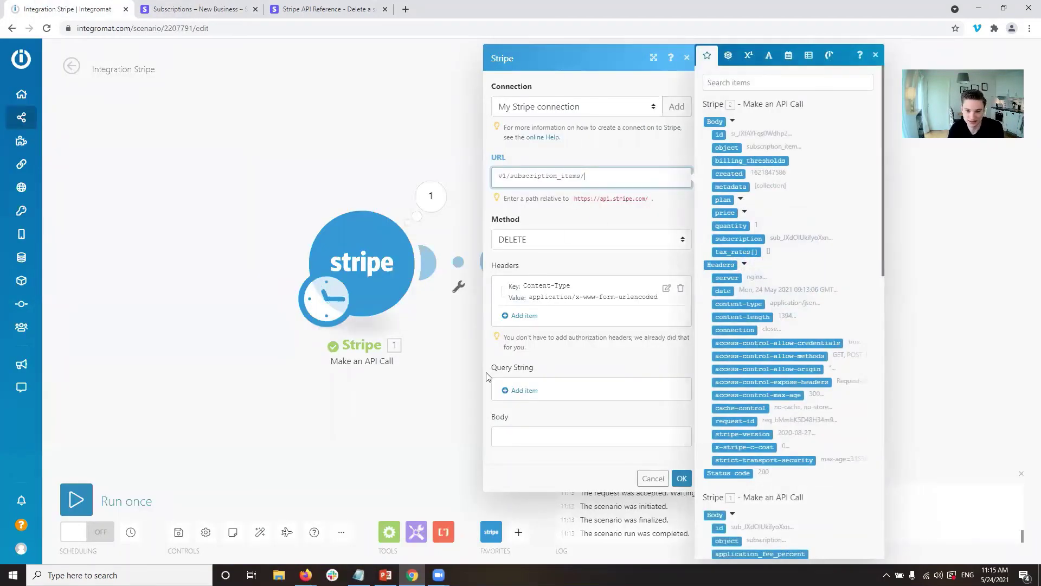
pyautogui.click(373, 464)
pyautogui.click(536, 281)
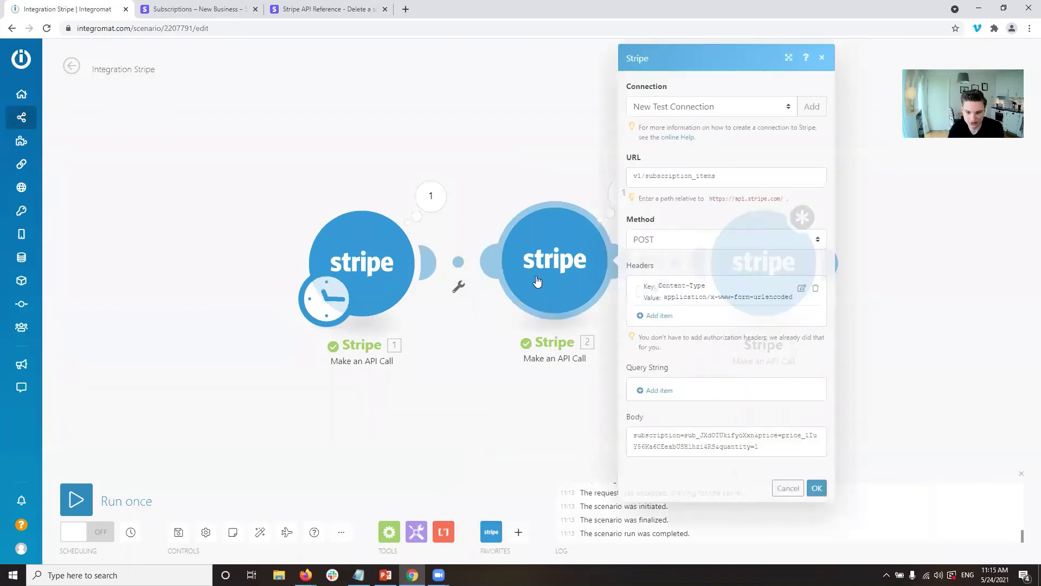
pyautogui.doubleClick(704, 449)
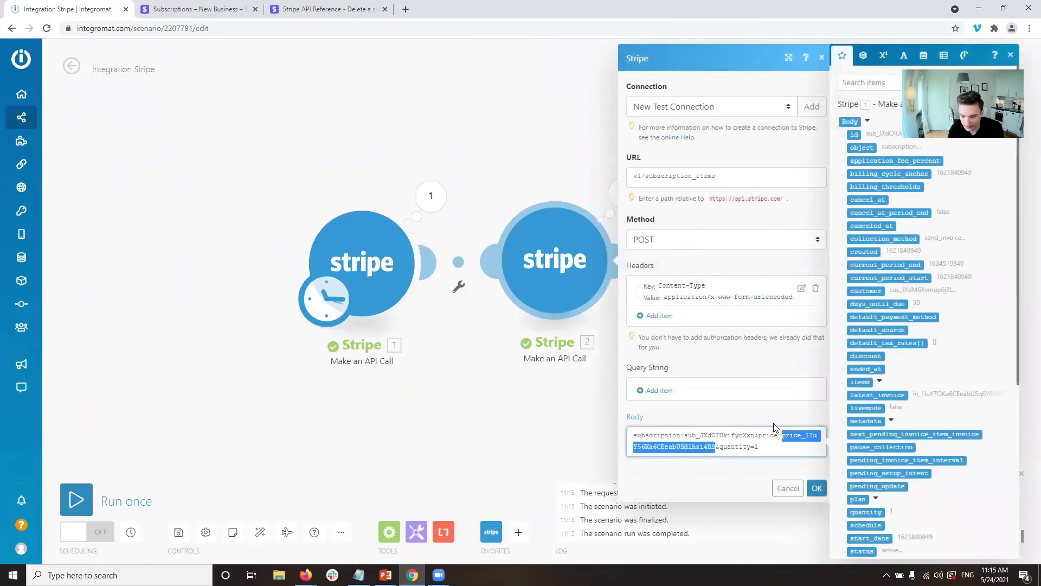
# Step: Switch to the Stripe dashboard and copy the Table item's subscription item ID from the Pricing section
pyautogui.click(201, 7)
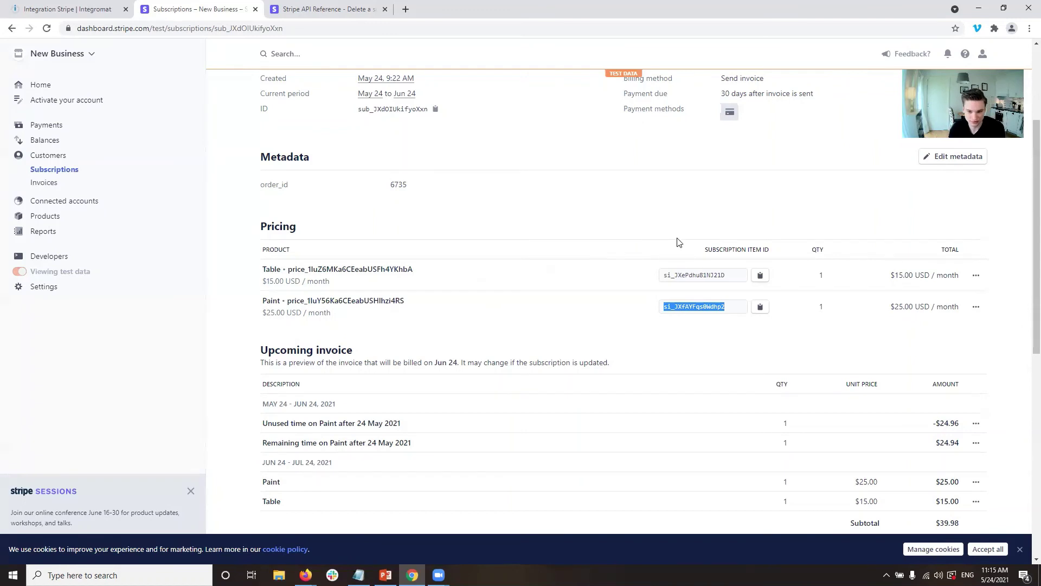
pyautogui.click(681, 278)
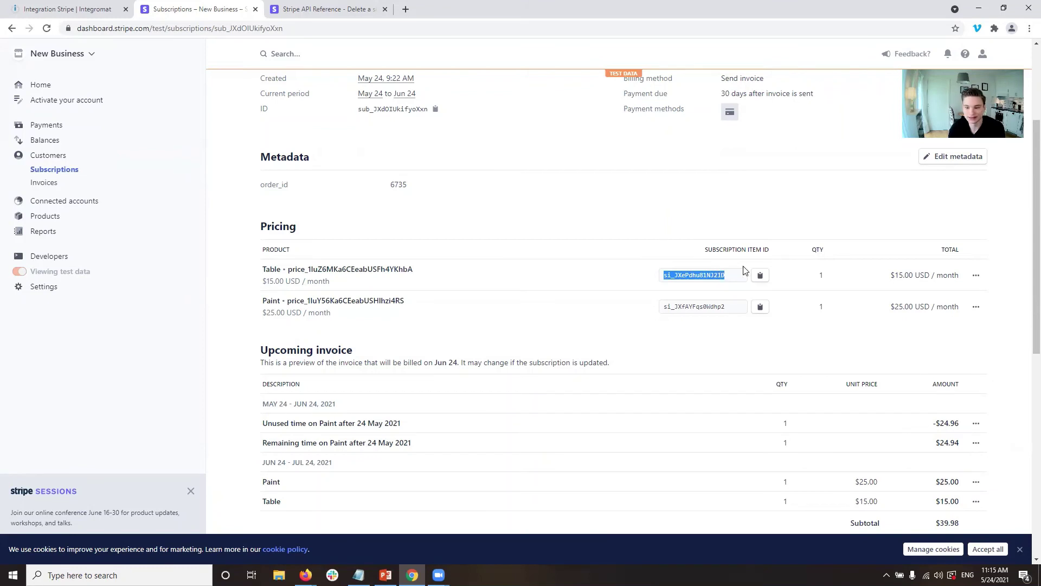
pyautogui.click(763, 278)
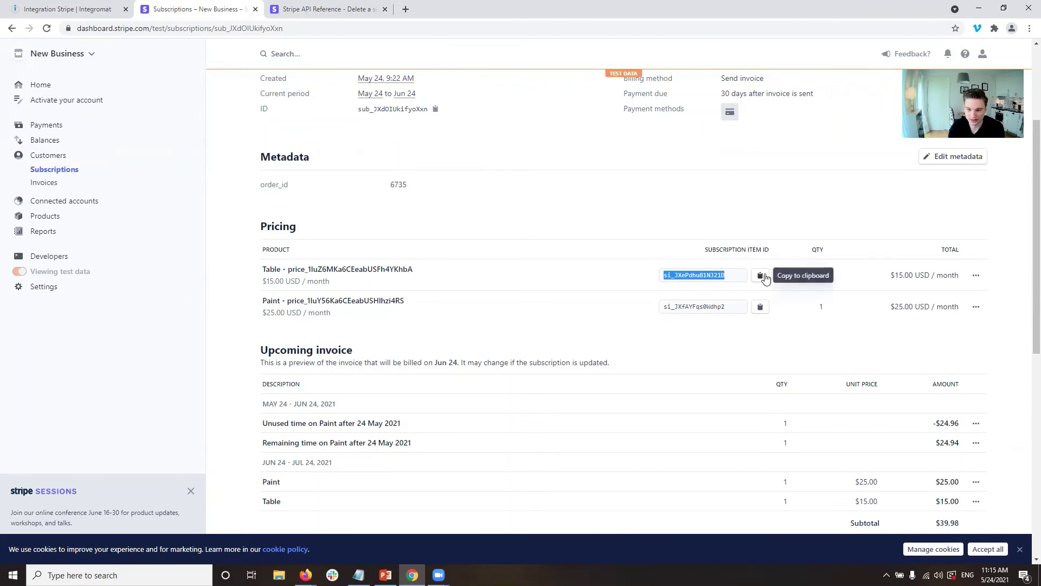
pyautogui.click(727, 350)
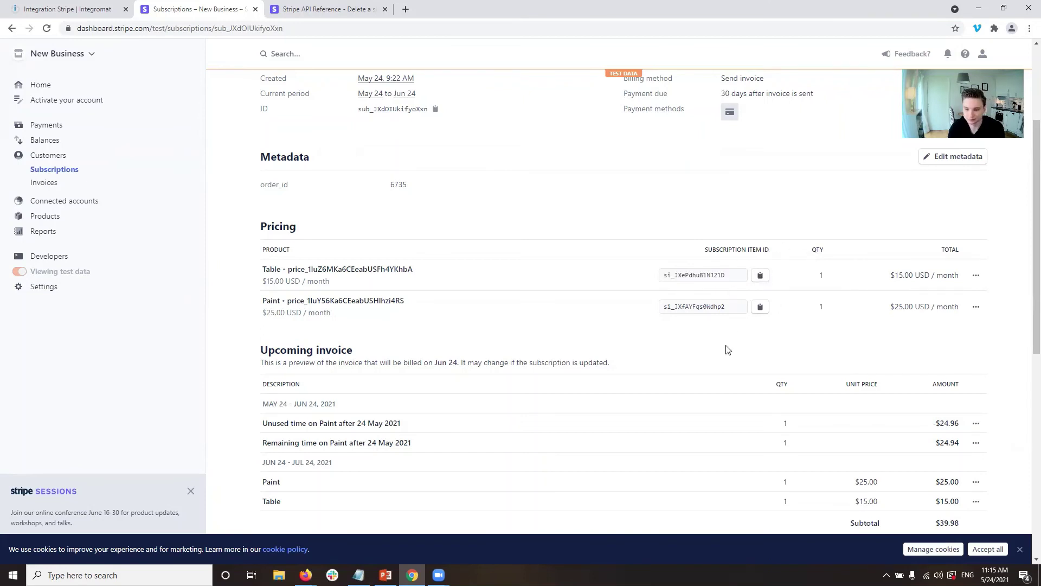
pyautogui.doubleClick(713, 275)
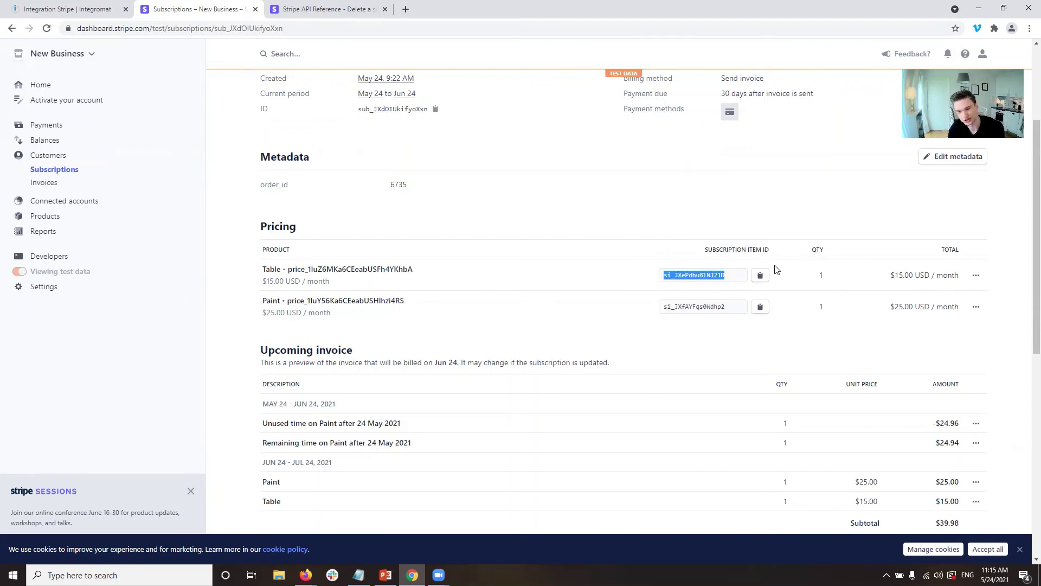
pyautogui.click(761, 279)
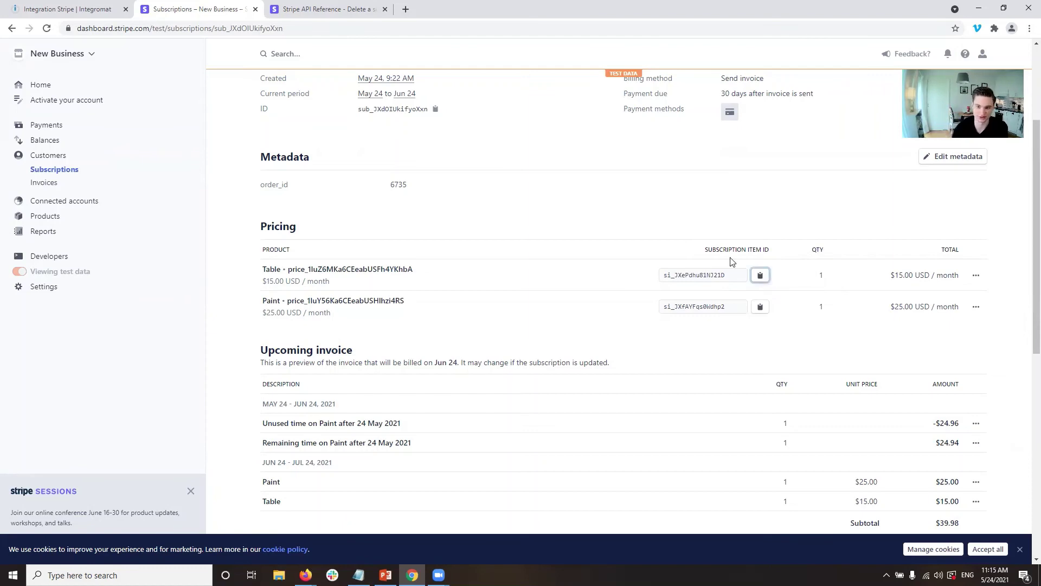
pyautogui.click(760, 276)
# Step: Return to the Integromat scenario and append the copied Table subscription item ID to the third Stripe module's URL after v1/subscription_items/
pyautogui.click(65, 7)
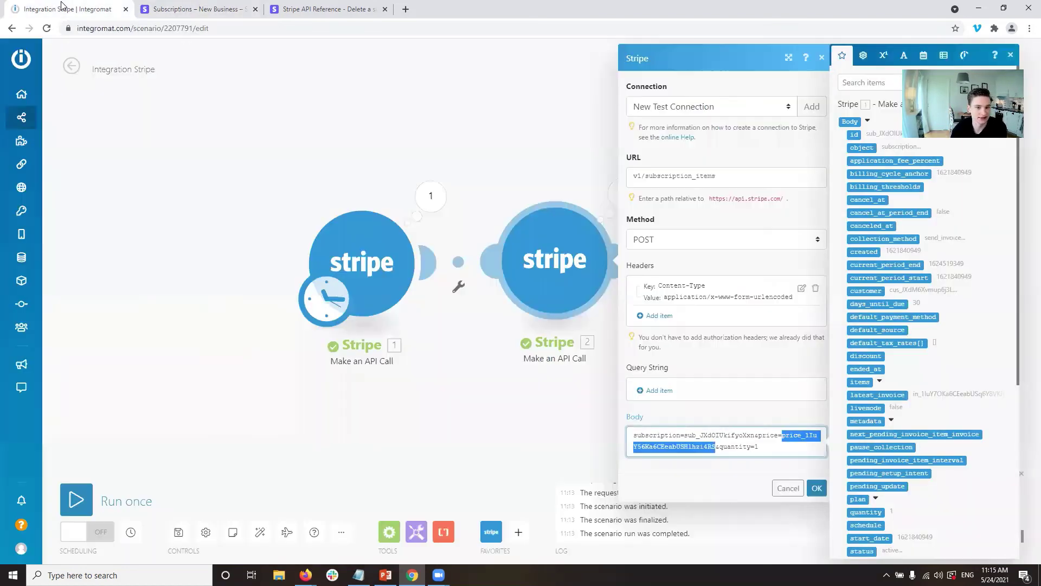
pyautogui.hotkey('ctrl', 'v')
pyautogui.click(512, 478)
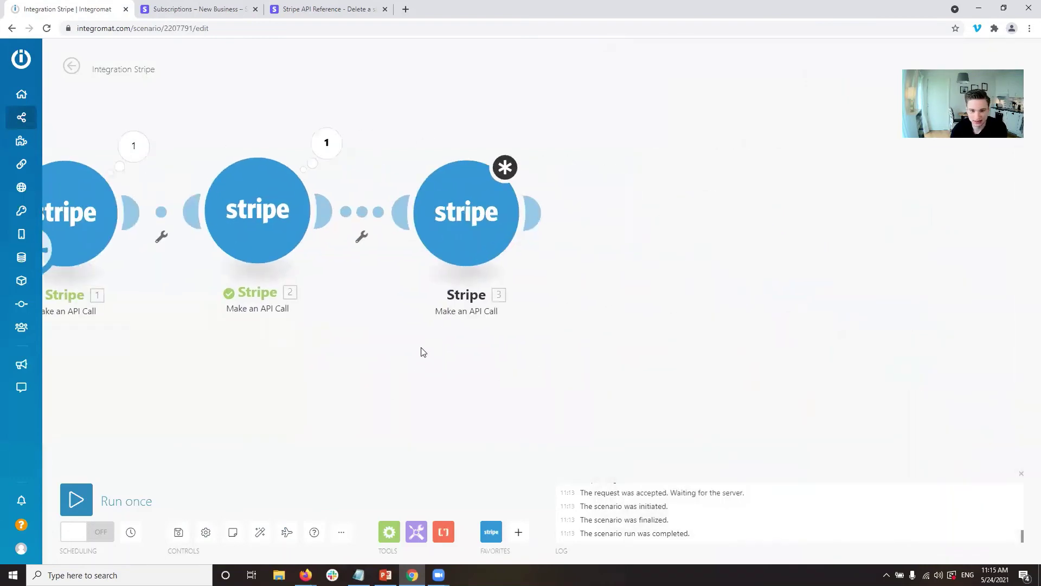
pyautogui.click(651, 265)
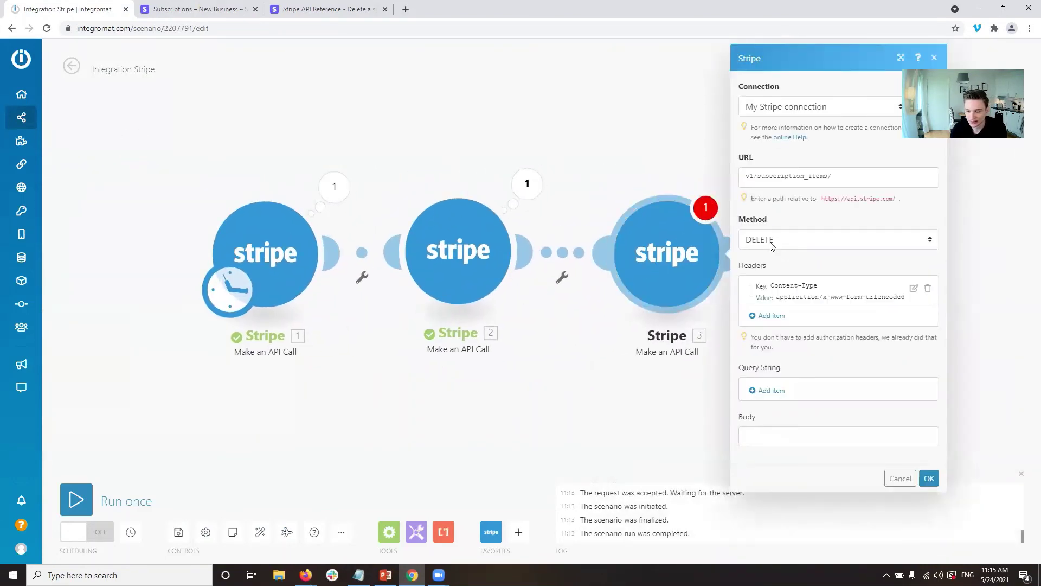
pyautogui.click(842, 177)
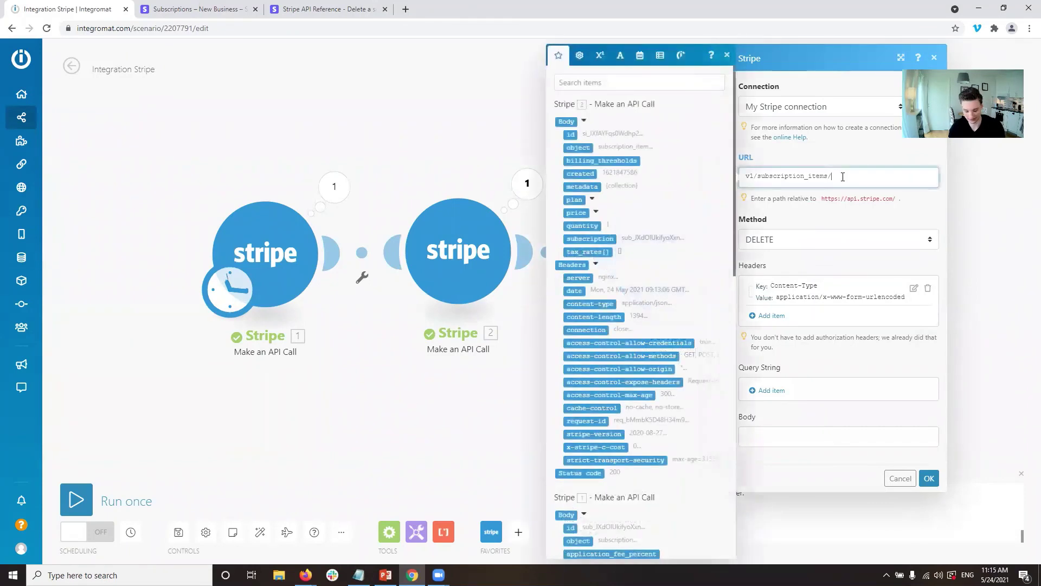
pyautogui.hotkey('ctrl', 'v')
pyautogui.doubleClick(797, 177)
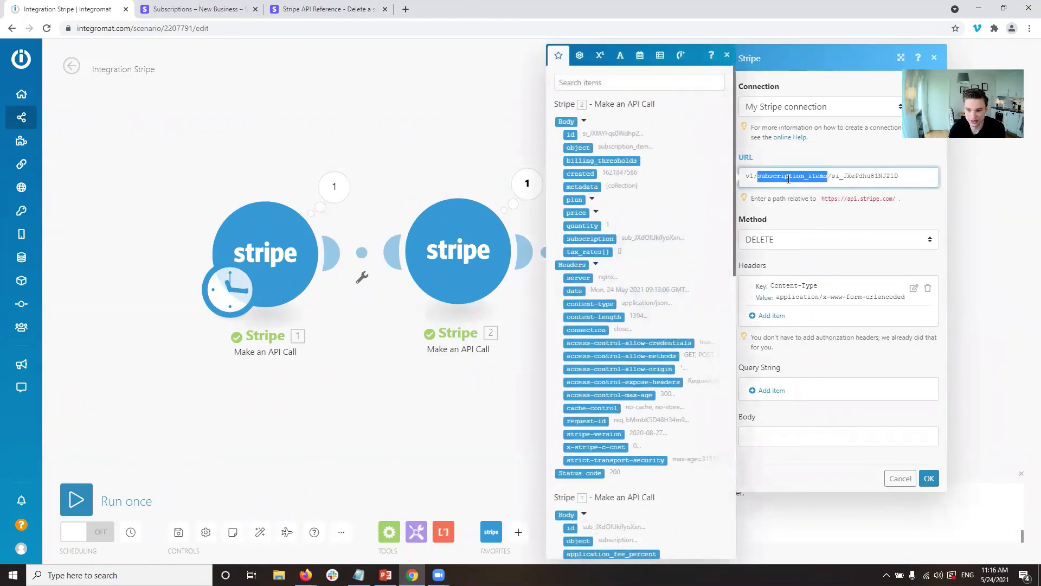
pyautogui.moveTo(754, 177); pyautogui.dragTo(758, 176)
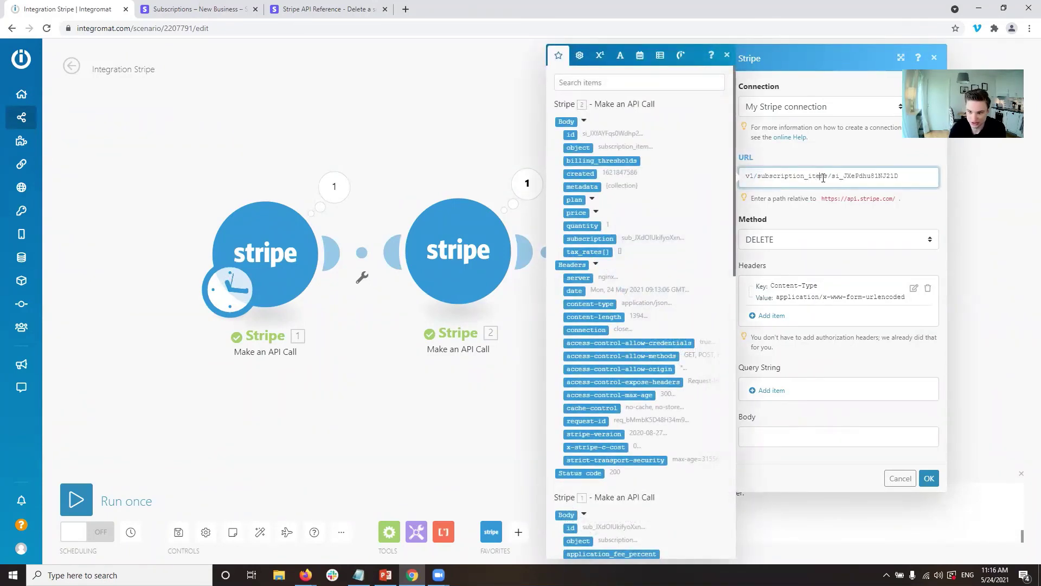
pyautogui.doubleClick(868, 176)
pyautogui.click(864, 191)
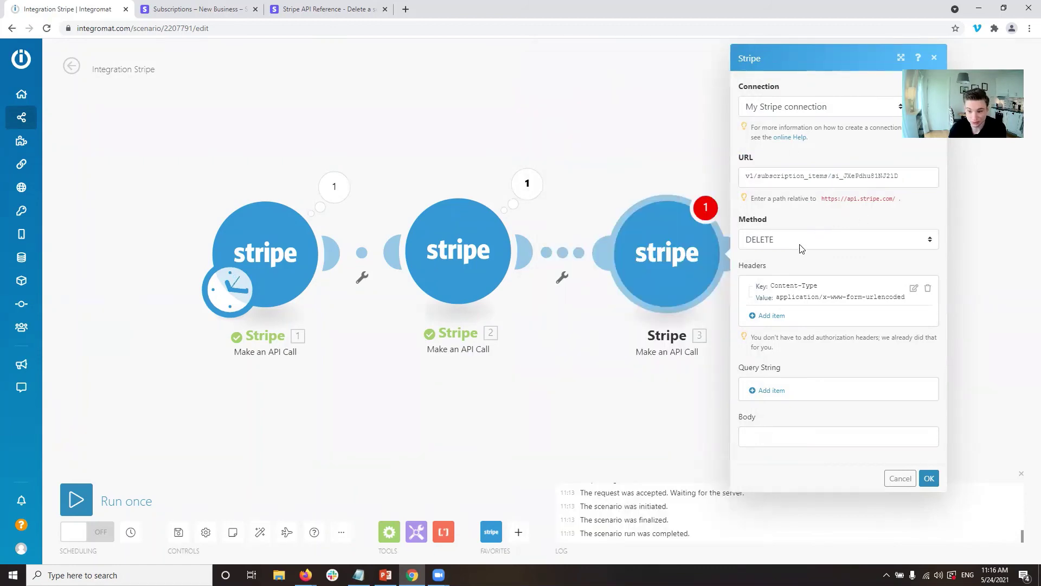
# Step: Check the test API key in the API reference's delete example and set the third module's connection to New Test Connection
pyautogui.click(336, 6)
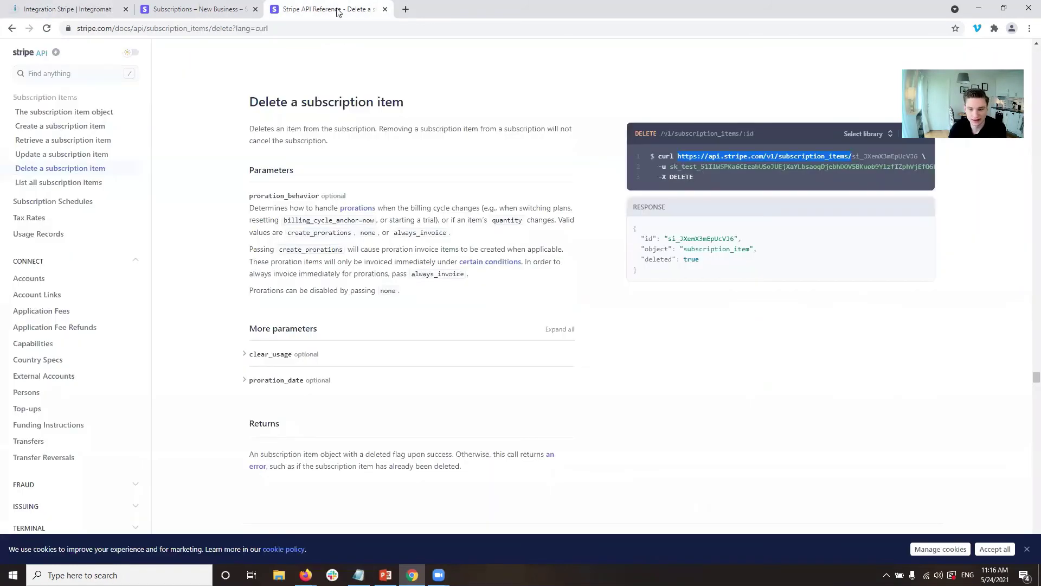
pyautogui.click(780, 329)
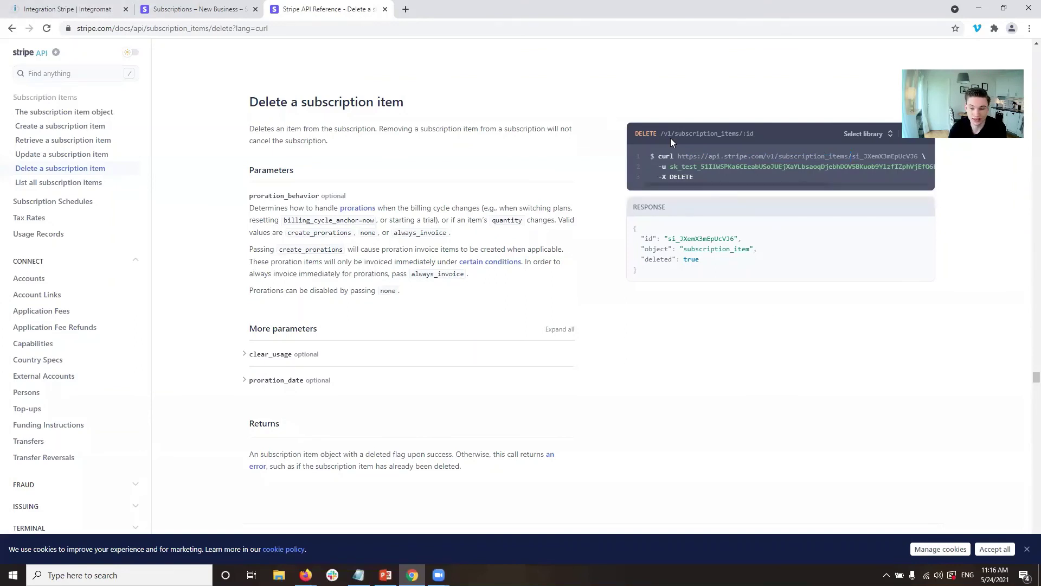
pyautogui.doubleClick(734, 166)
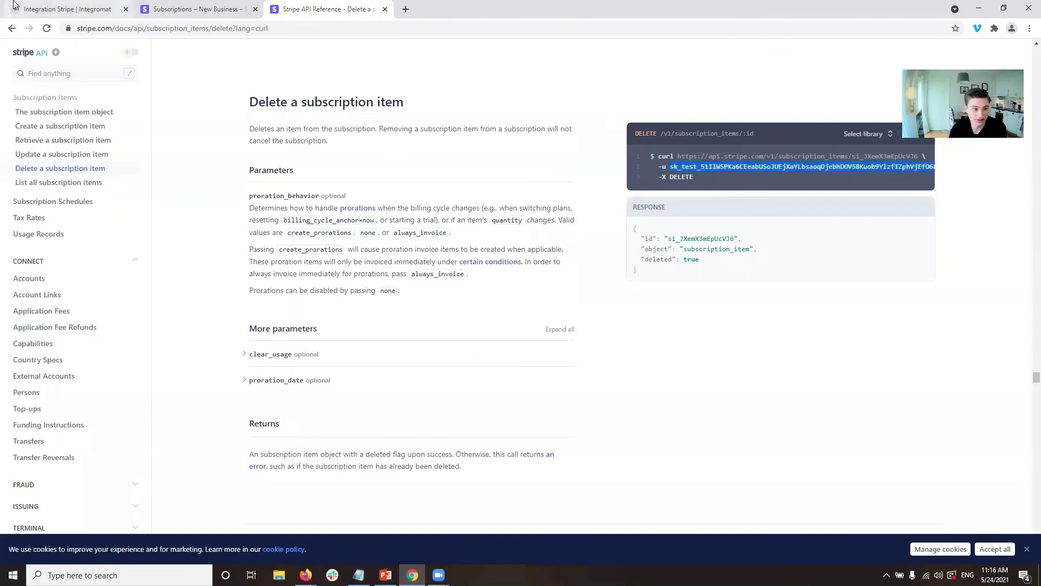
pyautogui.click(60, 9)
pyautogui.click(810, 108)
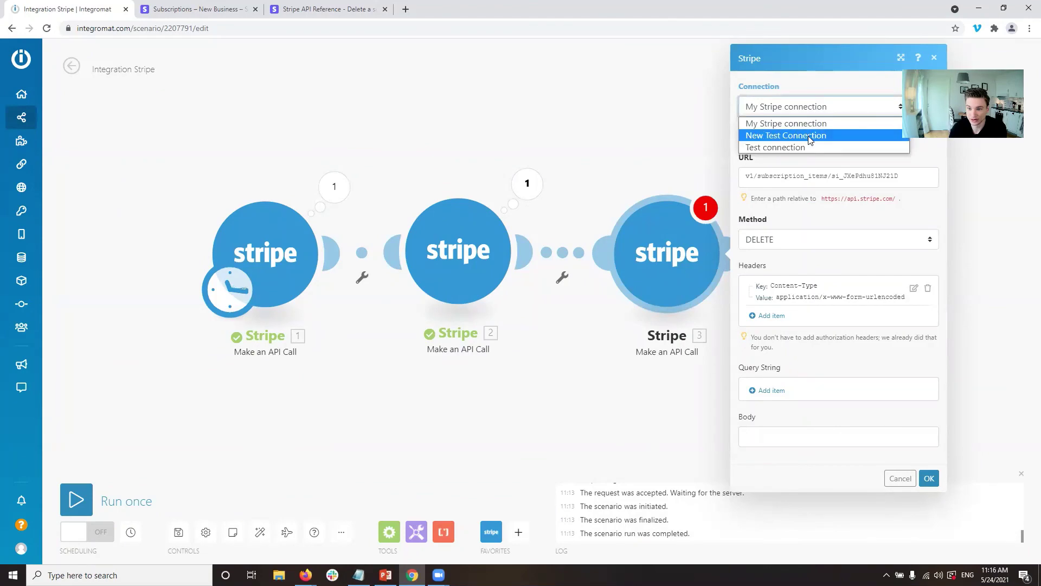
pyautogui.click(797, 132)
# Step: Compare the request method in the API reference with the third module's method and save the module's settings
pyautogui.click(326, 5)
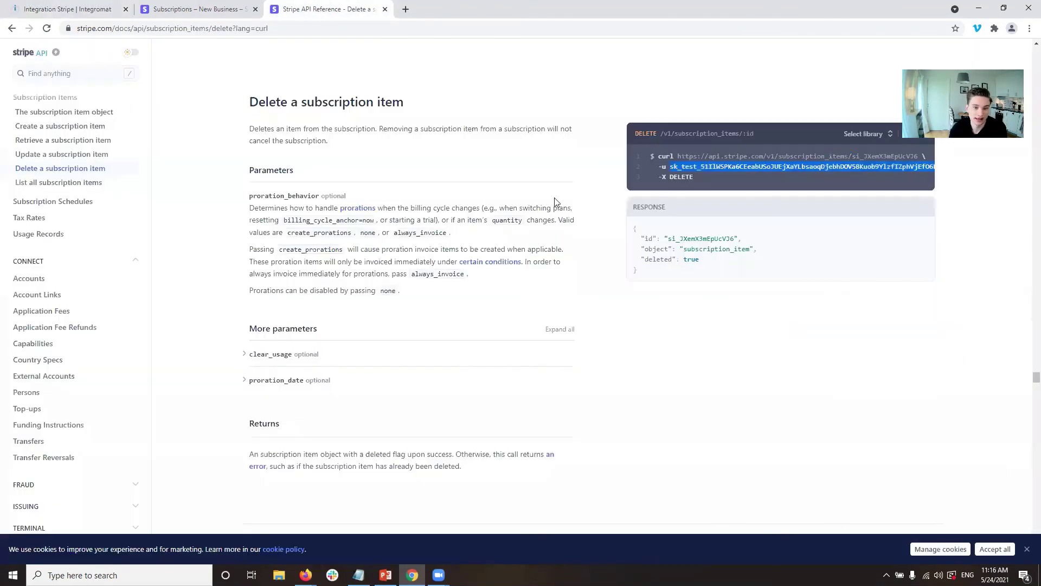
pyautogui.doubleClick(681, 177)
pyautogui.click(107, 4)
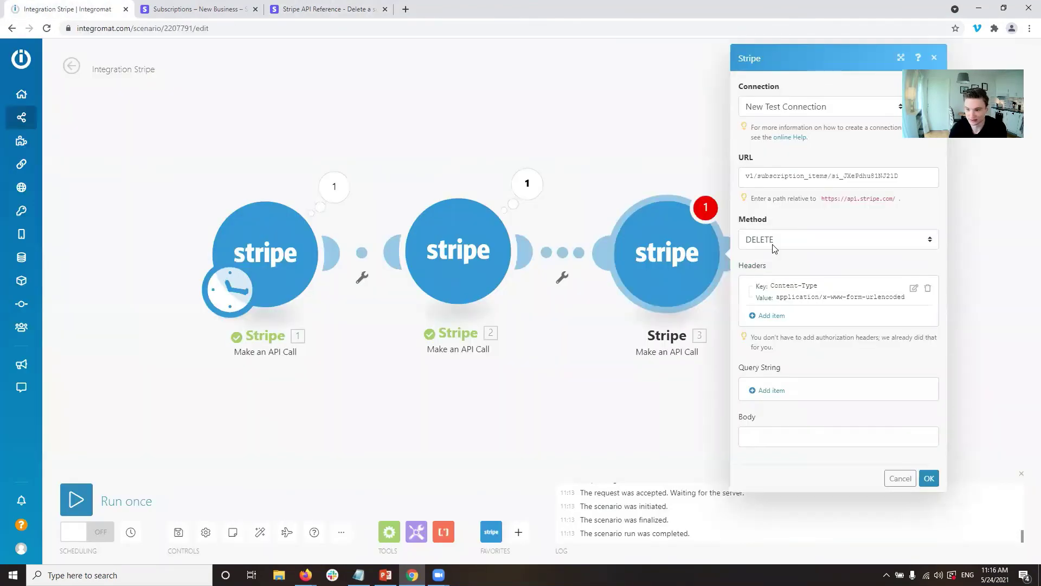
pyautogui.click(929, 477)
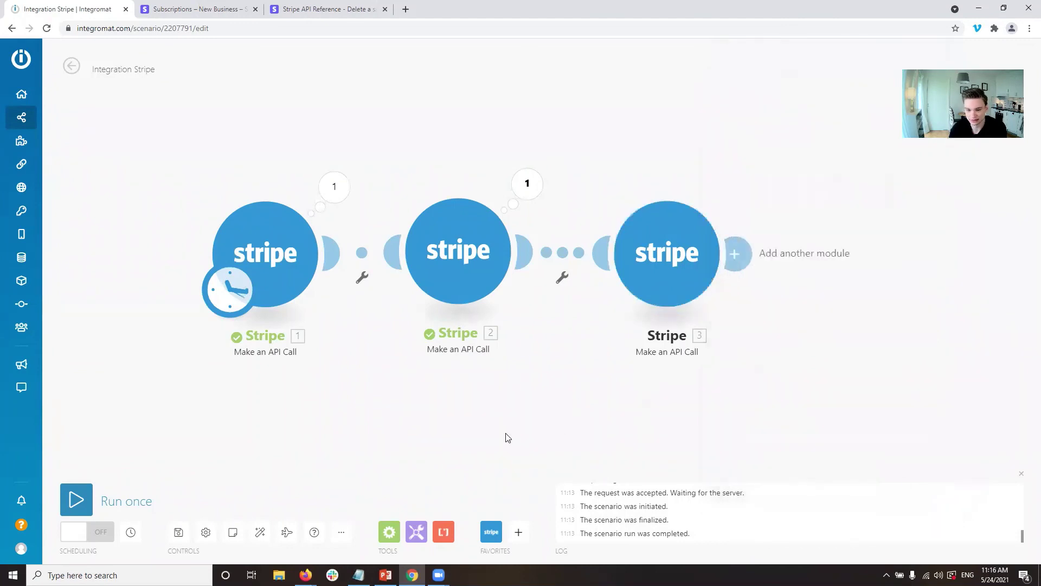
# Step: Run the scenario once and examine the latest entries in the execution log
pyautogui.click(130, 501)
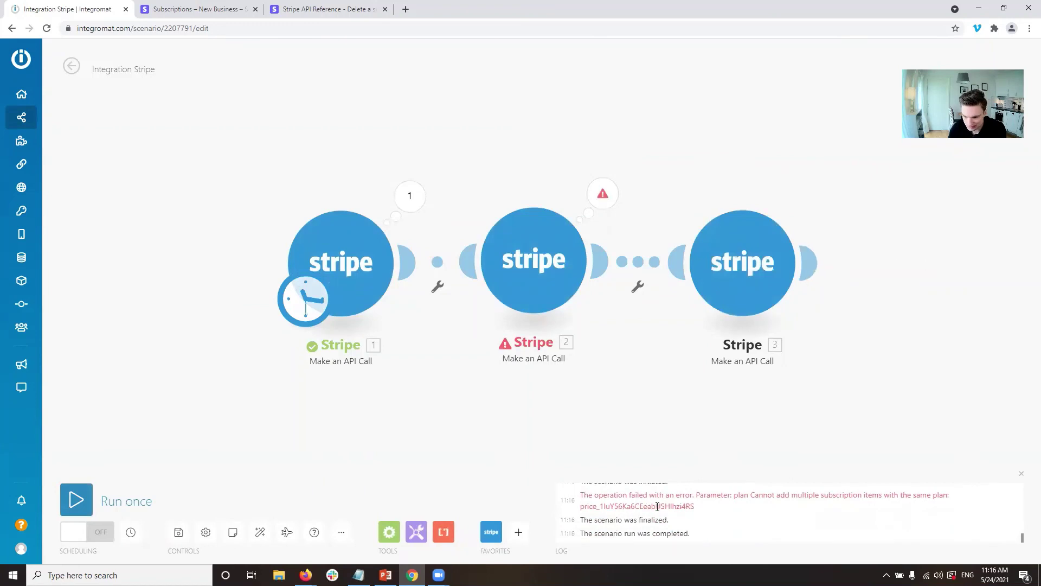
pyautogui.moveTo(703, 509); pyautogui.dragTo(556, 501)
pyautogui.scroll(-2, 830, 465)
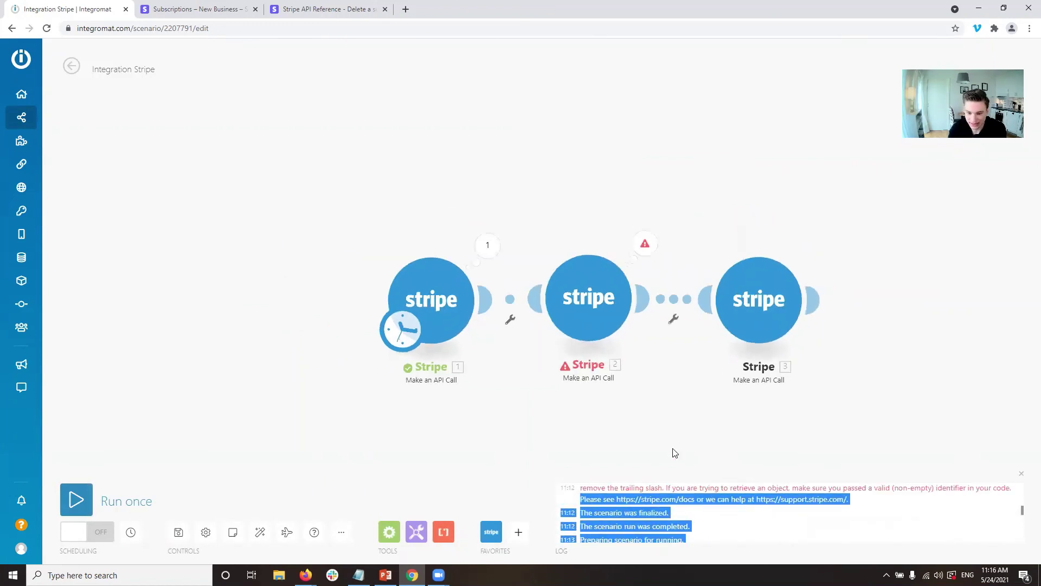
pyautogui.moveTo(636, 368); pyautogui.dragTo(611, 337)
pyautogui.click(753, 521)
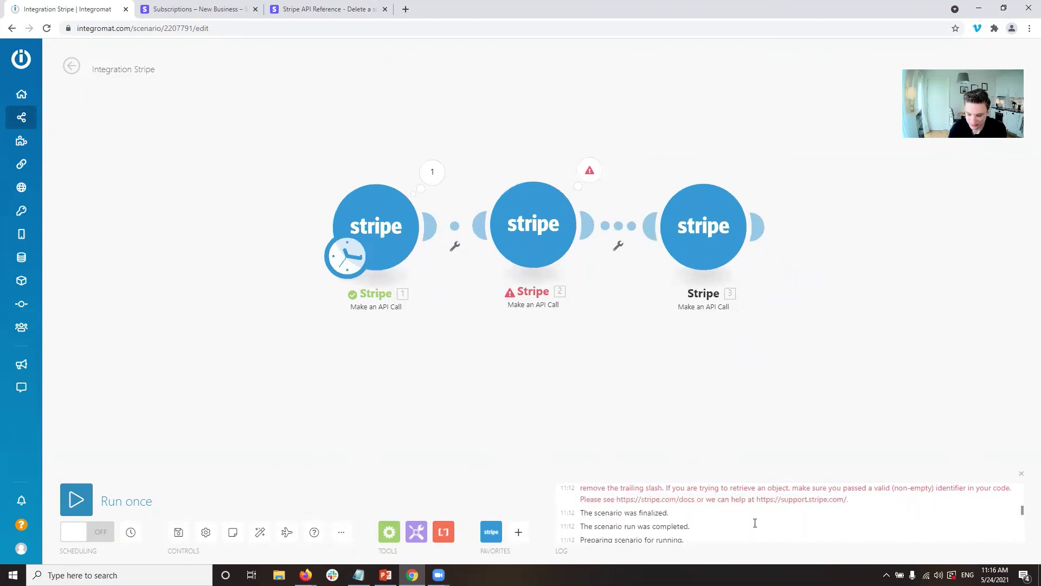
pyautogui.scroll(-5, 755, 522)
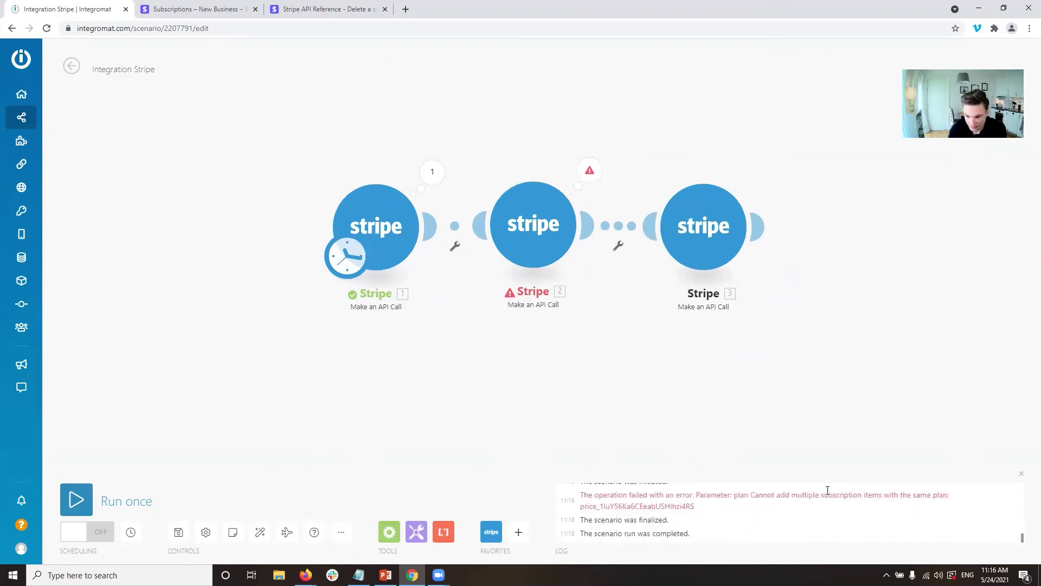
# Step: Delete the second Stripe module, which adds the Paint subscription item, from the scenario
pyautogui.click(528, 239)
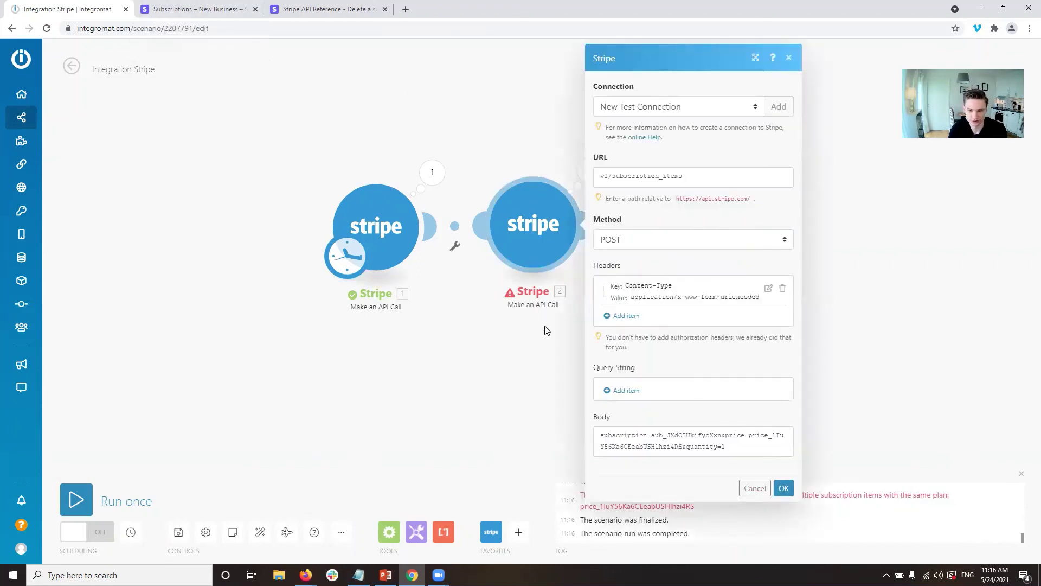
pyautogui.click(784, 488)
pyautogui.click(531, 234)
pyautogui.rightClick(534, 218)
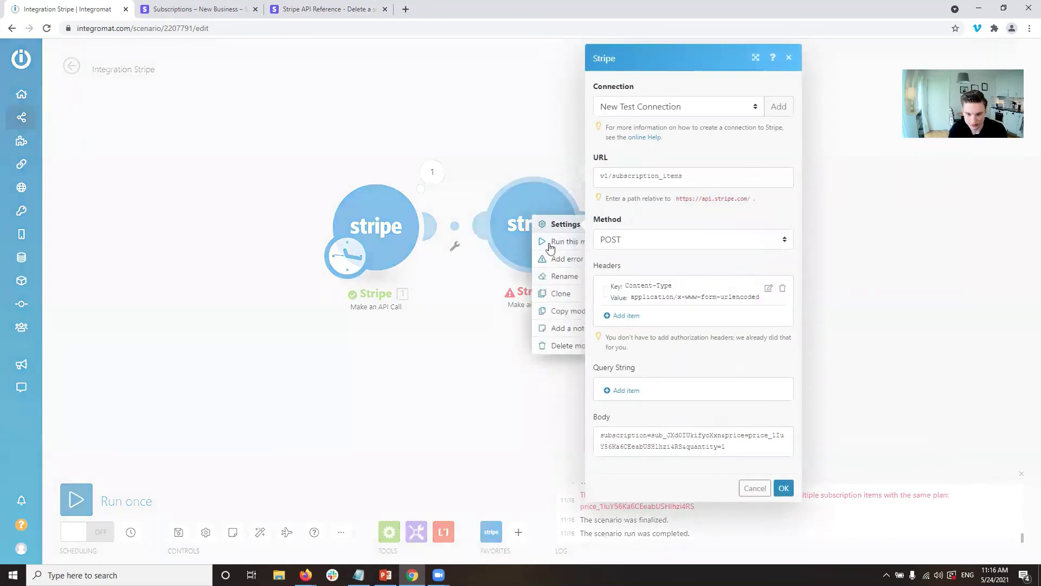
pyautogui.click(559, 346)
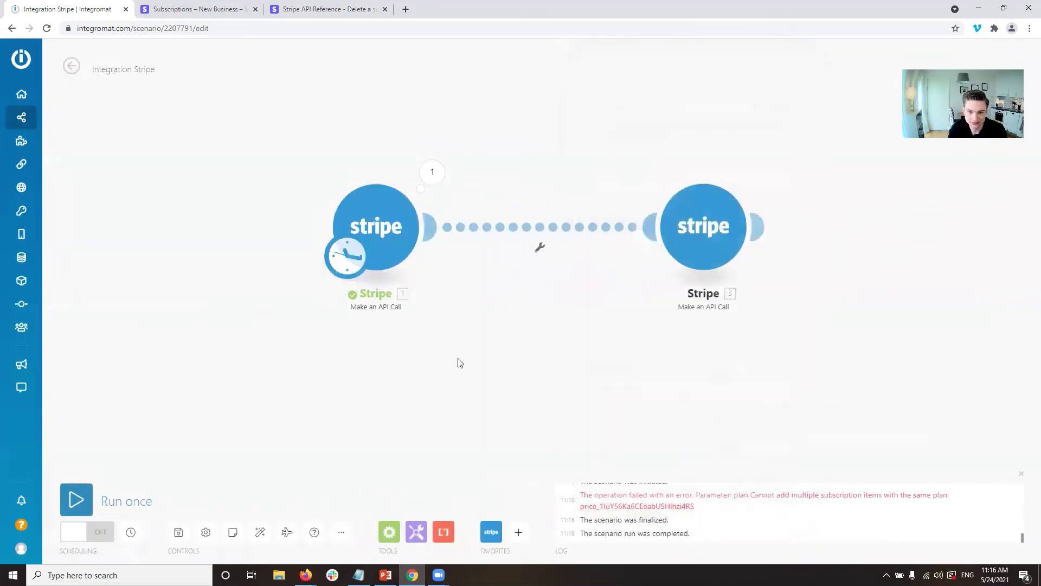
# Step: Run the scenario with the two remaining modules and inspect their results, expanding the delete call's output body
pyautogui.hotkey('ctrl', 'Return')
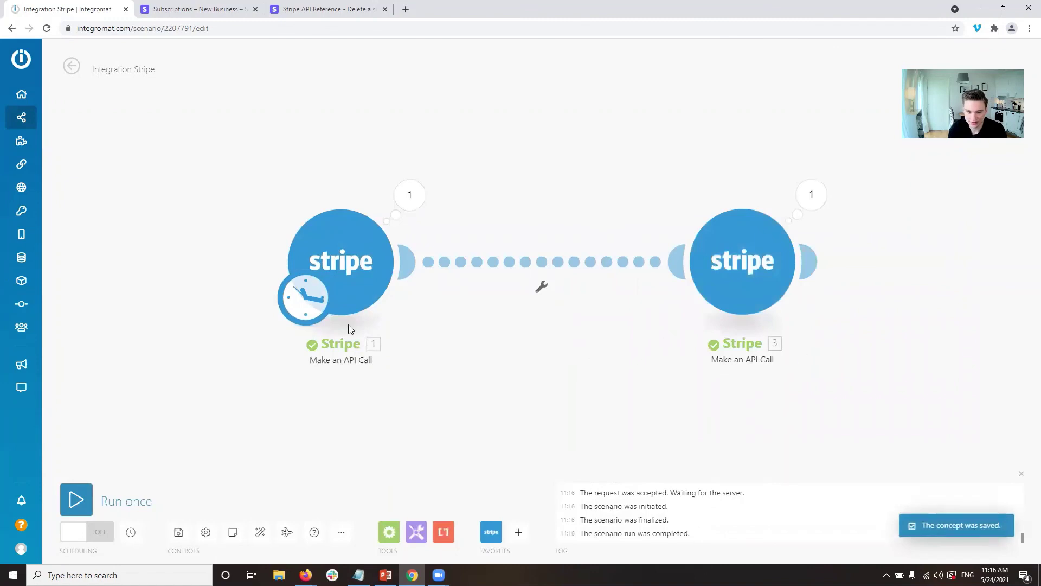
pyautogui.click(404, 202)
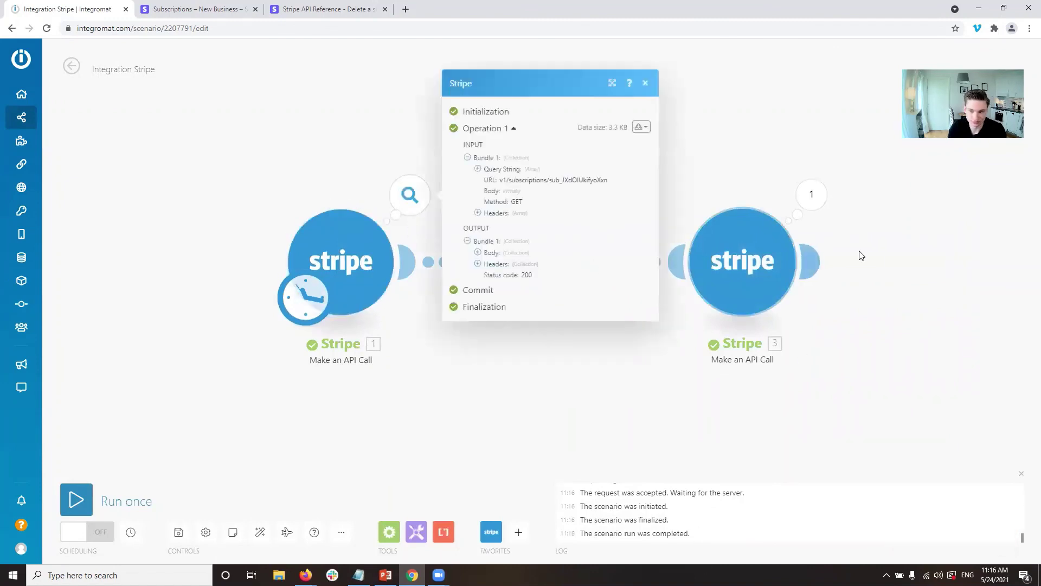
pyautogui.click(814, 197)
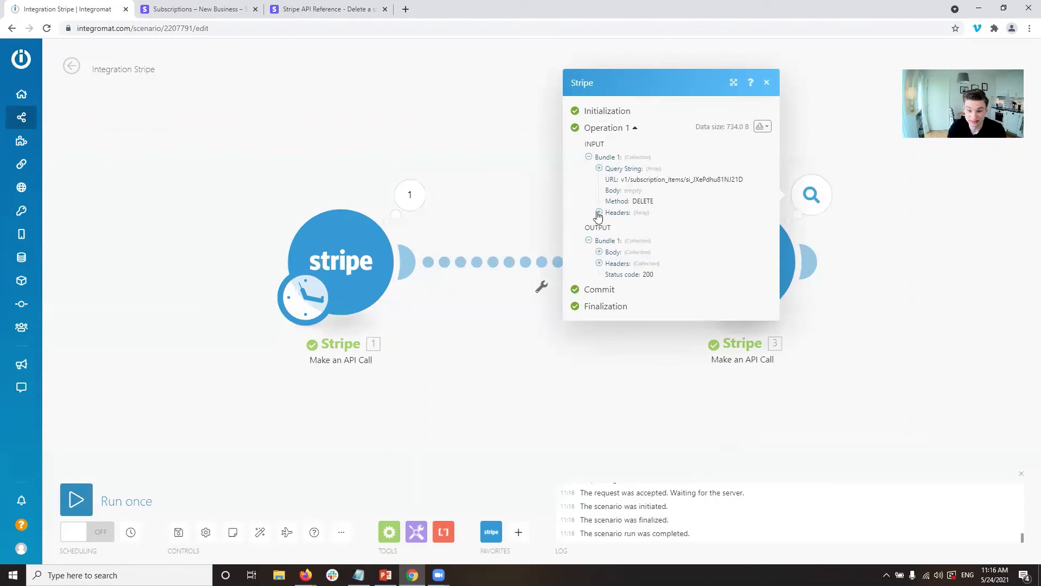
pyautogui.click(599, 251)
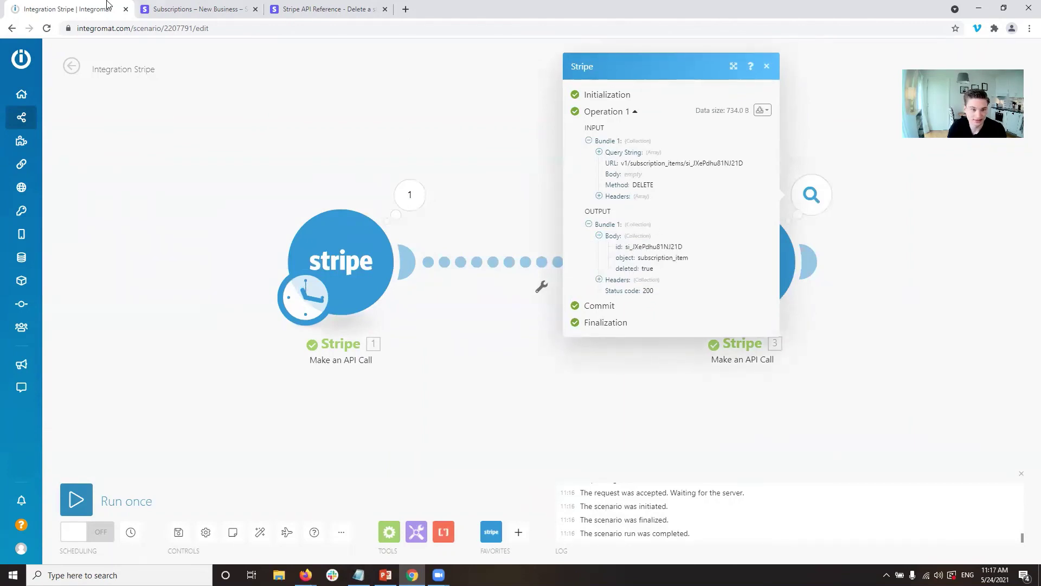
# Step: Reload the subscription page in the Stripe dashboard, check its Pricing section, and return to the Integromat scenario
pyautogui.click(195, 8)
pyautogui.click(466, 23)
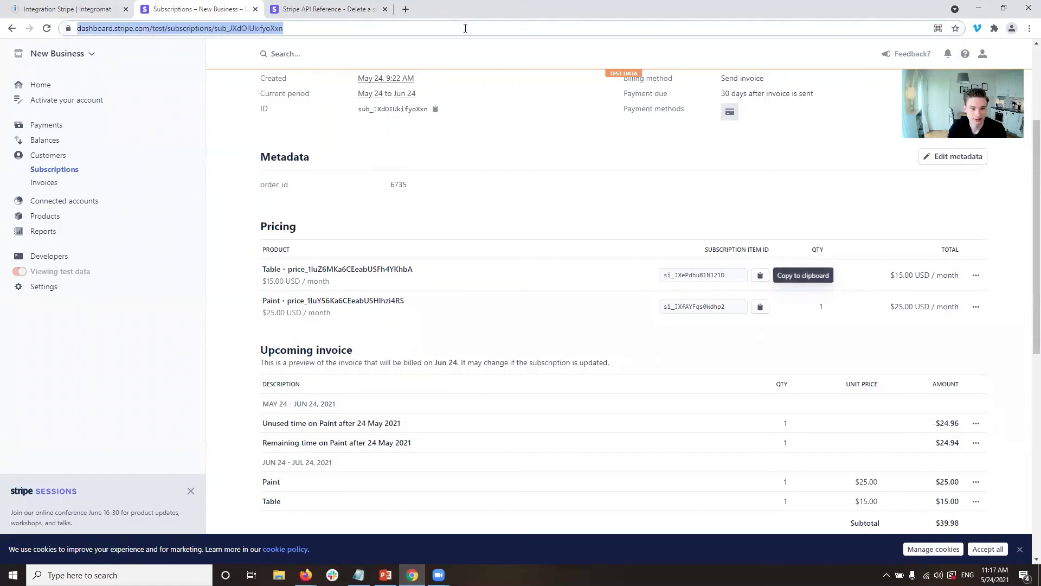
pyautogui.press('Return')
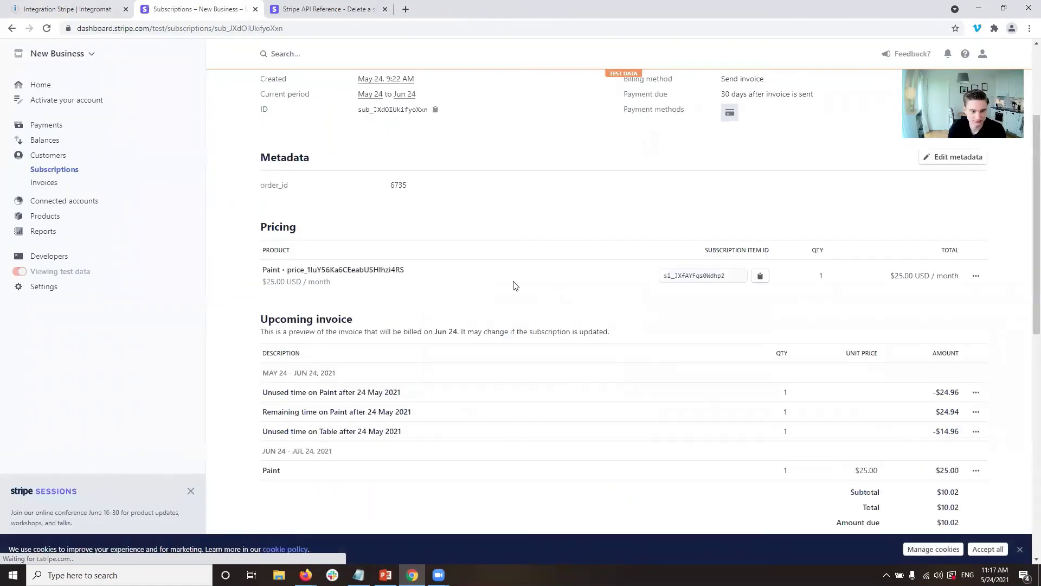
pyautogui.doubleClick(277, 271)
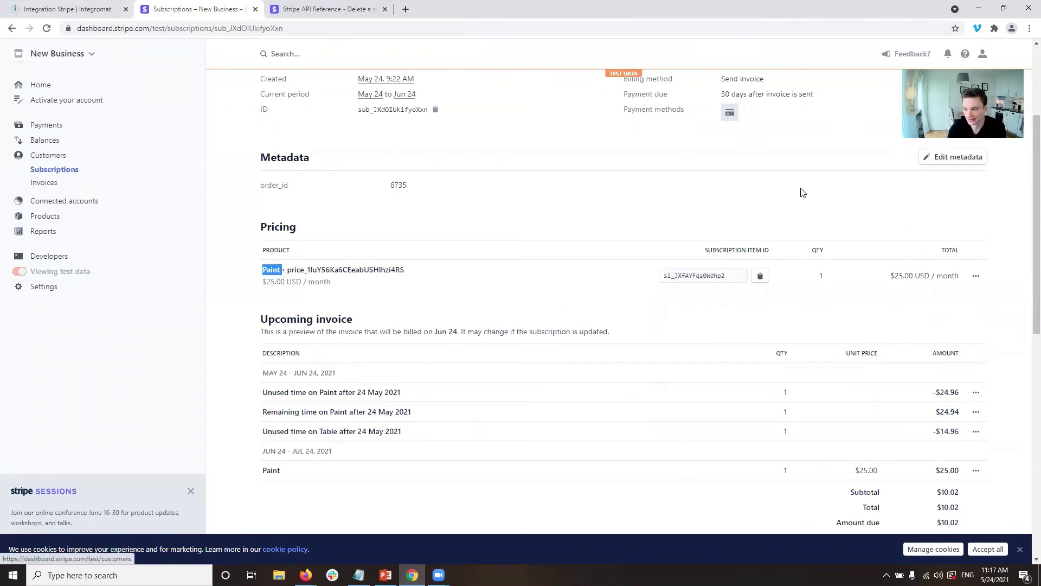
pyautogui.click(63, 6)
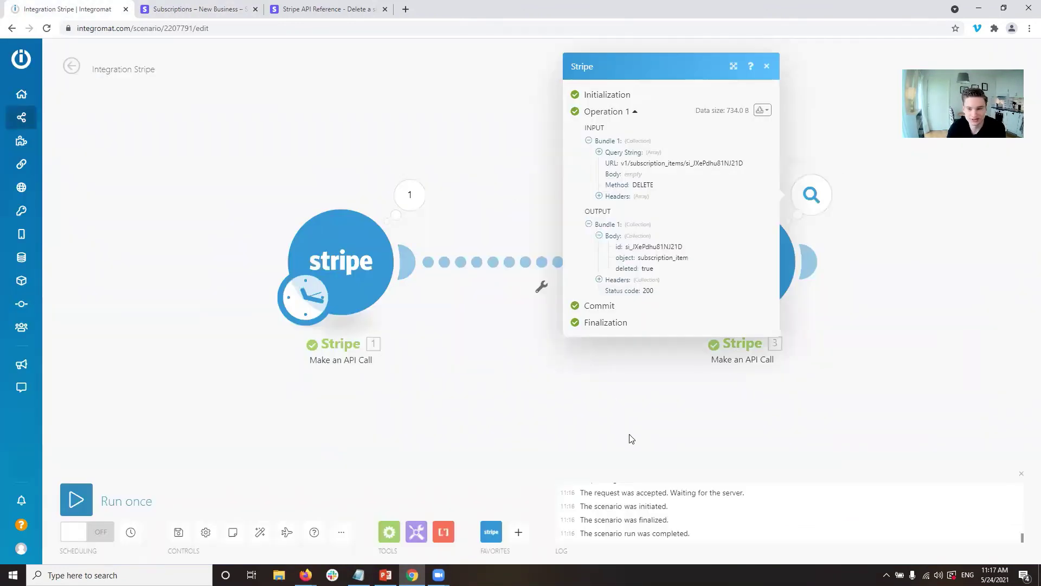
pyautogui.click(630, 438)
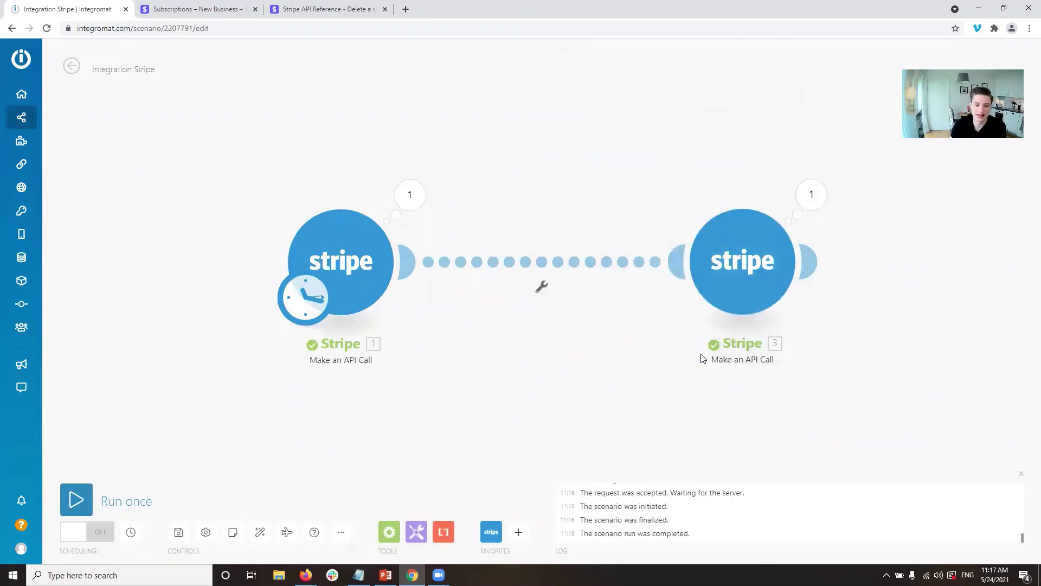